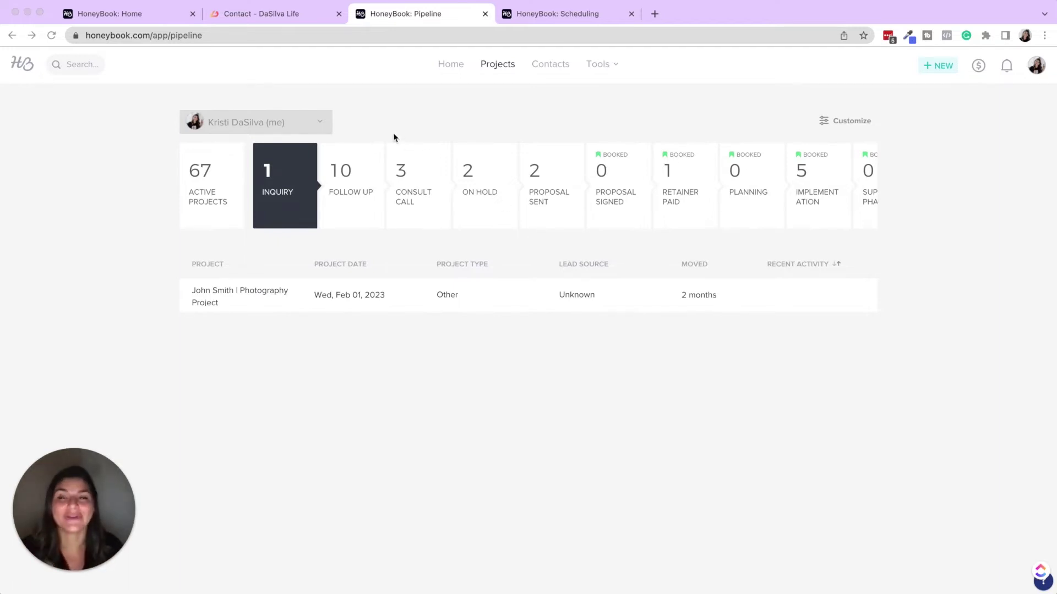
Review the questions in the Default Contact Form template and check the Inquiry stage of the project pipeline.
click(139, 19)
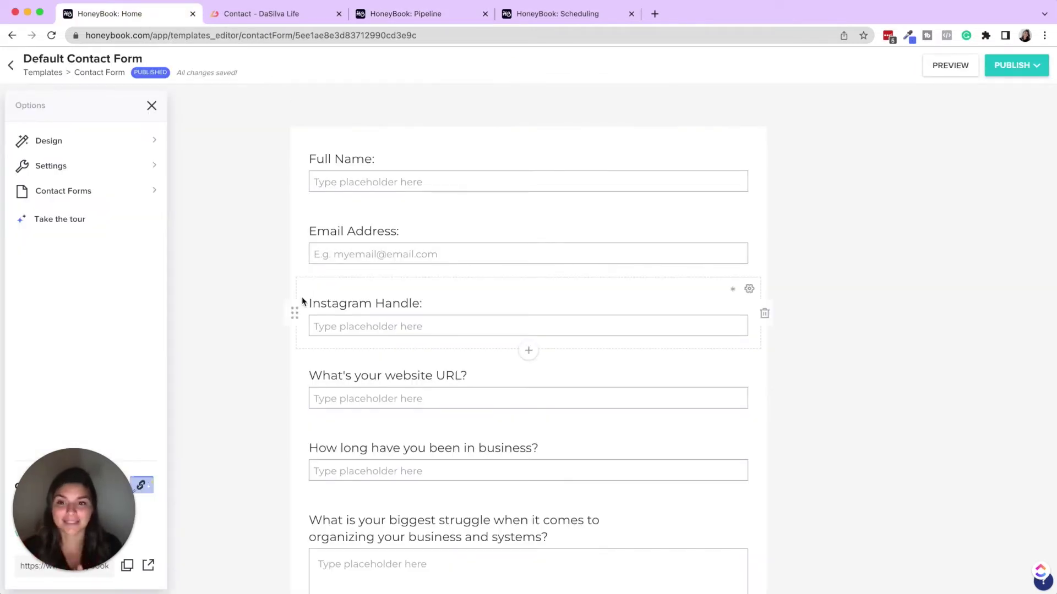
scroll(425, 232, down, 2)
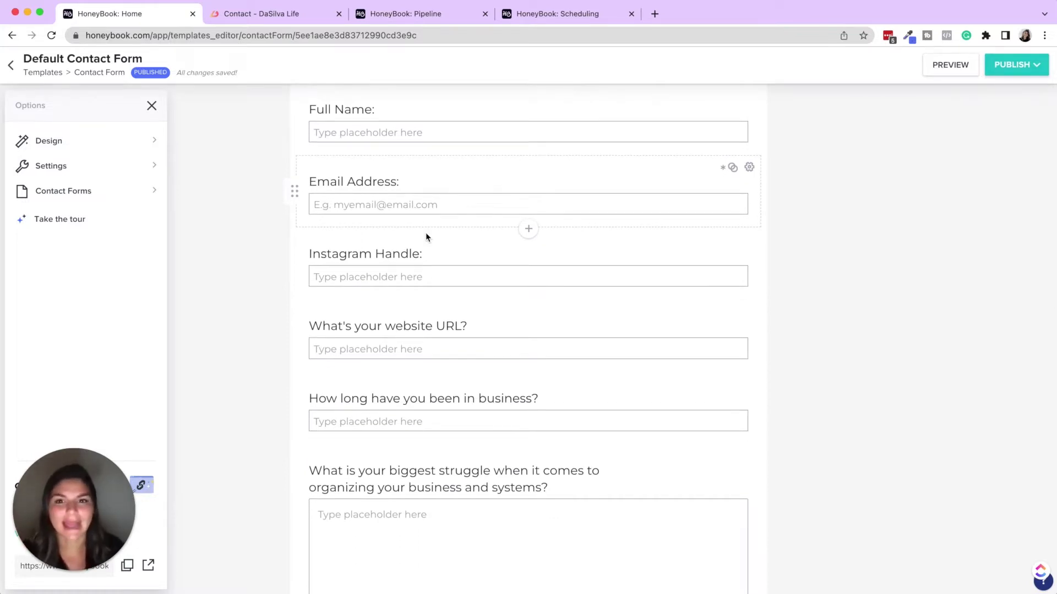
scroll(425, 233, up, 2)
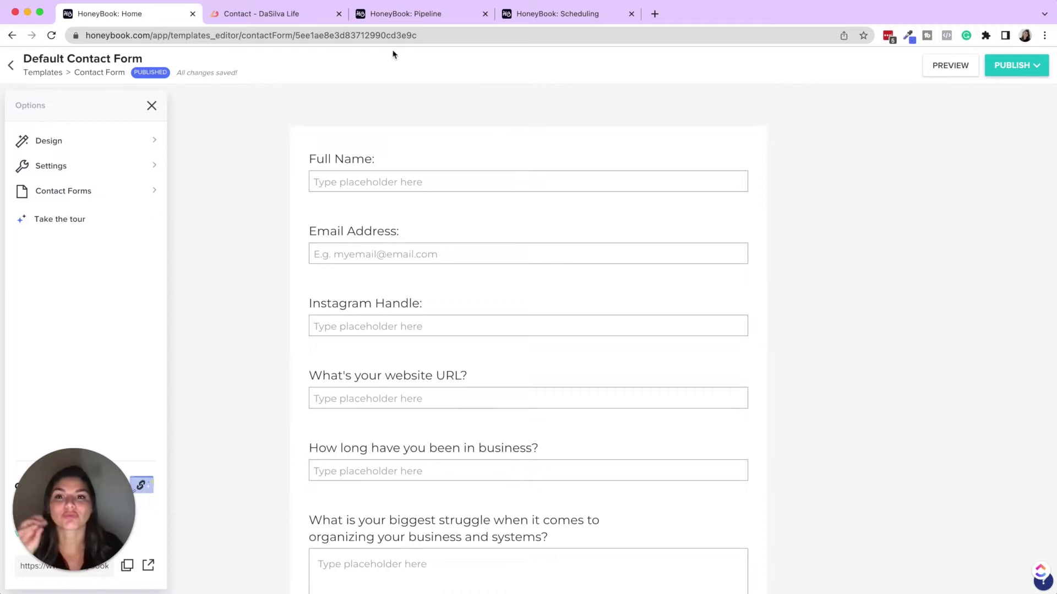
click(391, 19)
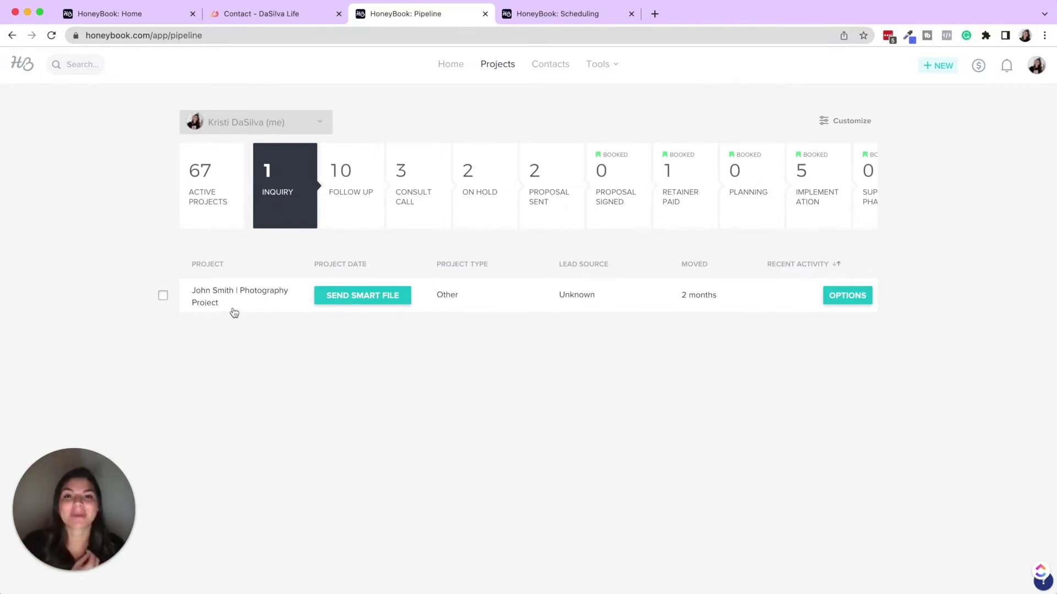
Copy the Default Contact Form's direct link and open it in a new browser tab.
click(86, 15)
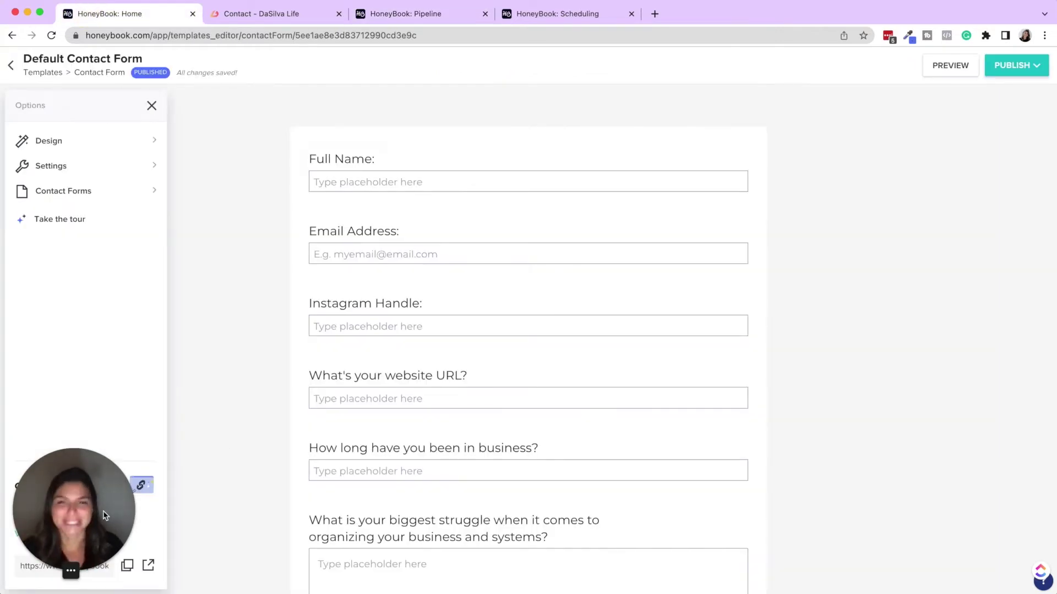
drag(103, 511, 103, 433)
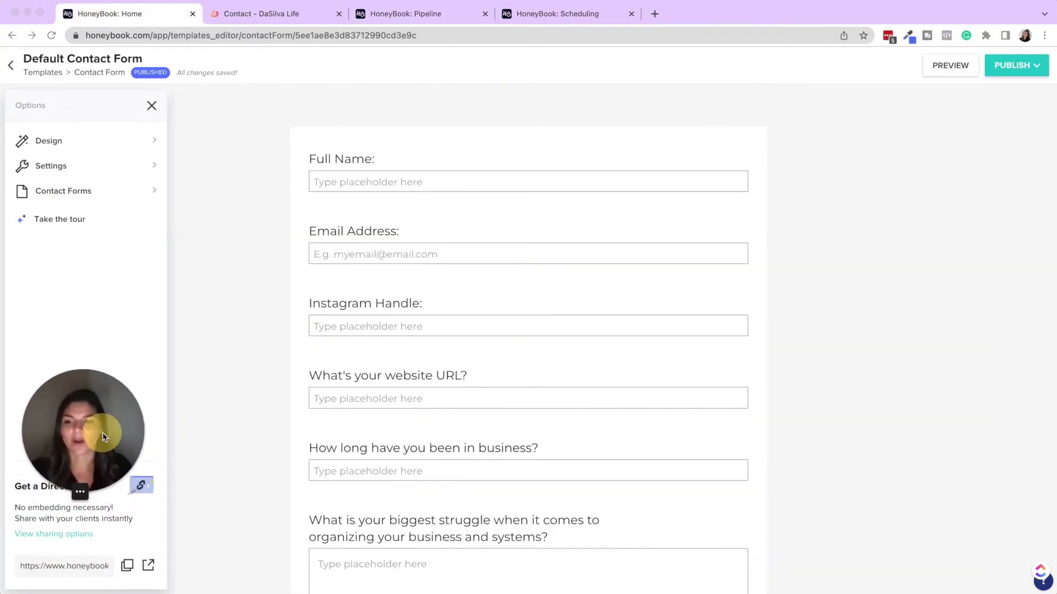
click(127, 567)
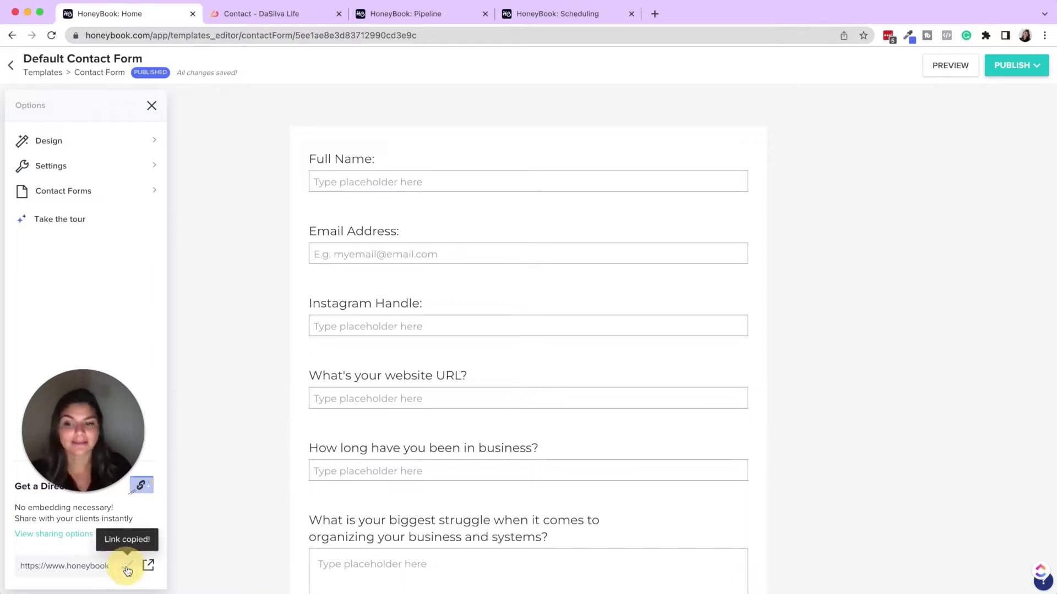
click(655, 14)
key(super+v)
key(Return)
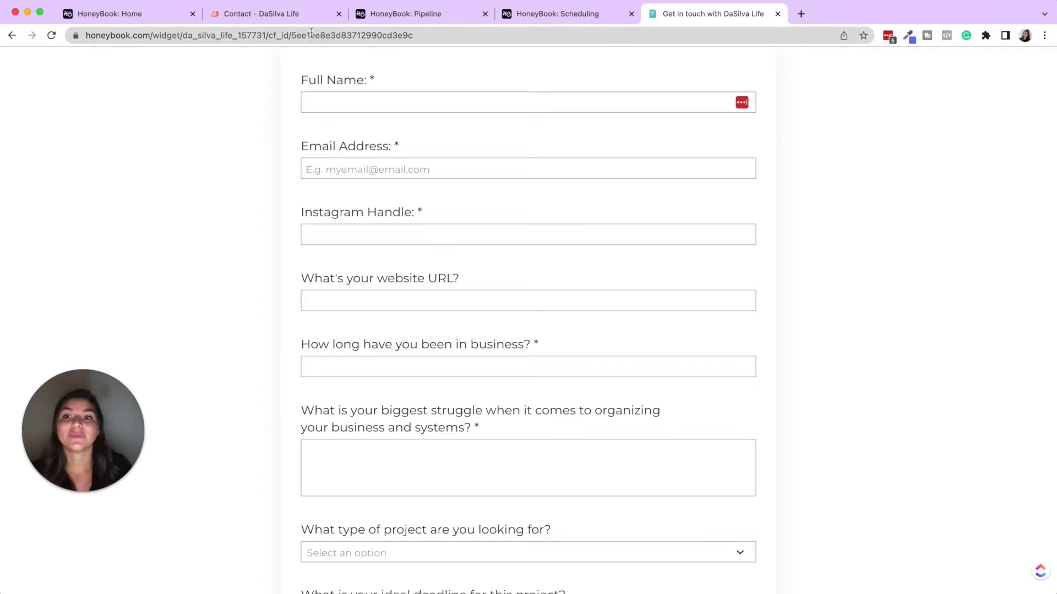
Display the Default Contact Form's website embed code and examine the form embedded on the DaSilva Life contact page.
click(160, 15)
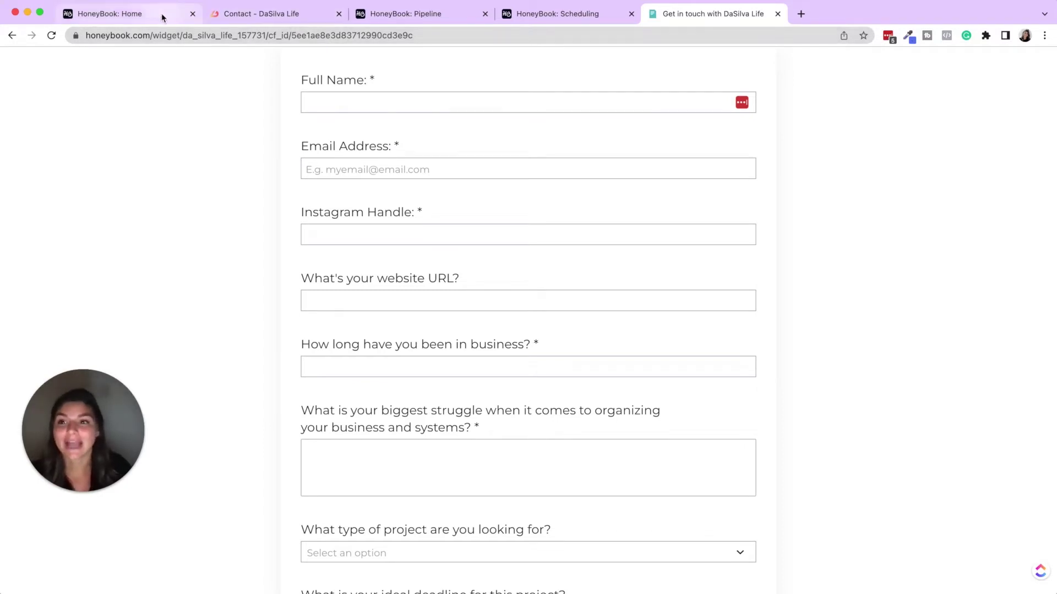
click(1009, 65)
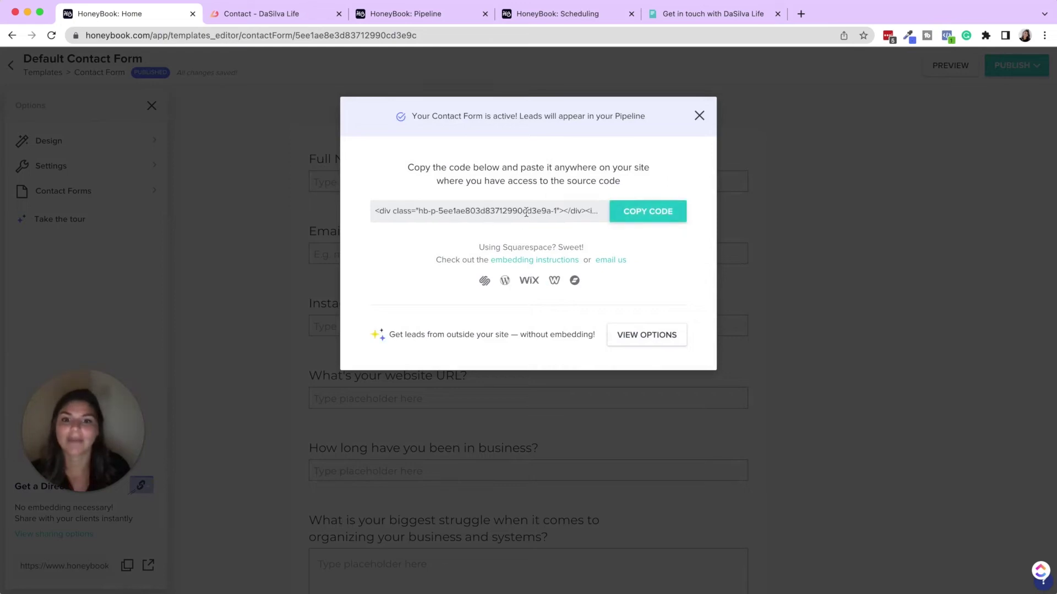
click(260, 16)
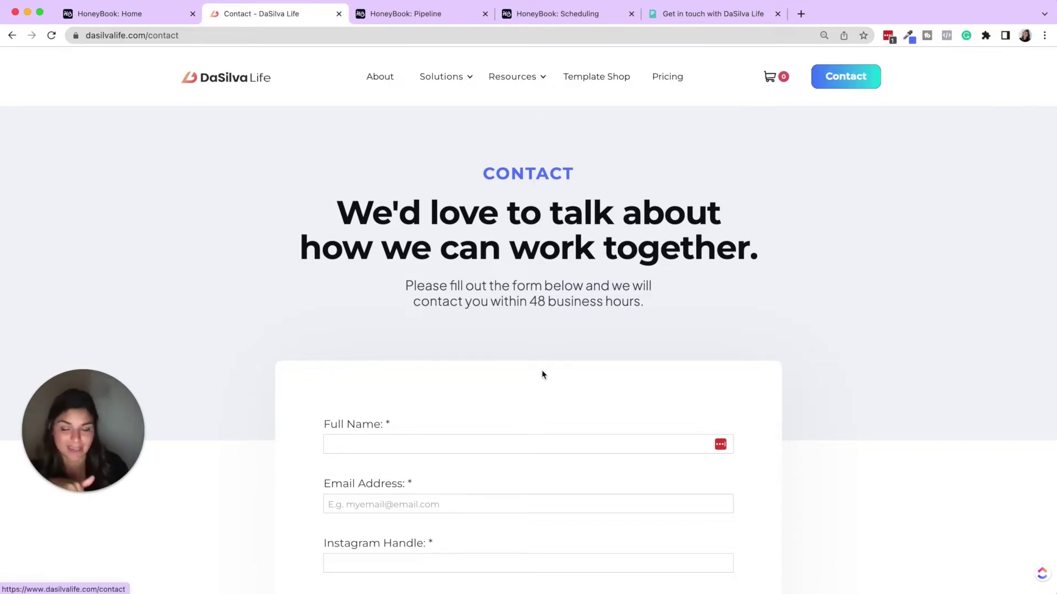
scroll(534, 391, down, 2)
scroll(525, 407, down, 6)
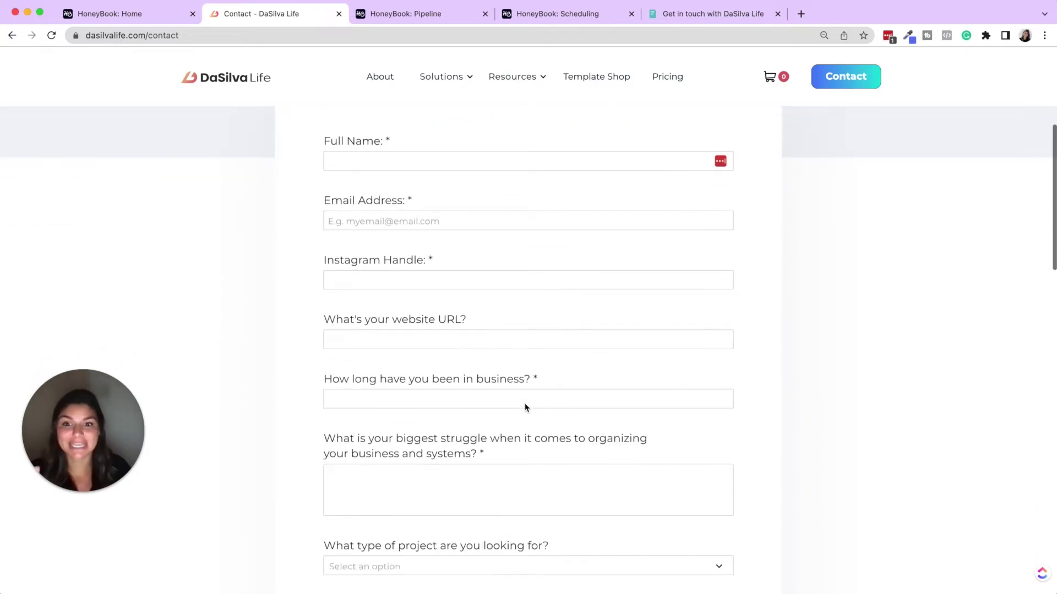
scroll(525, 407, down, 7)
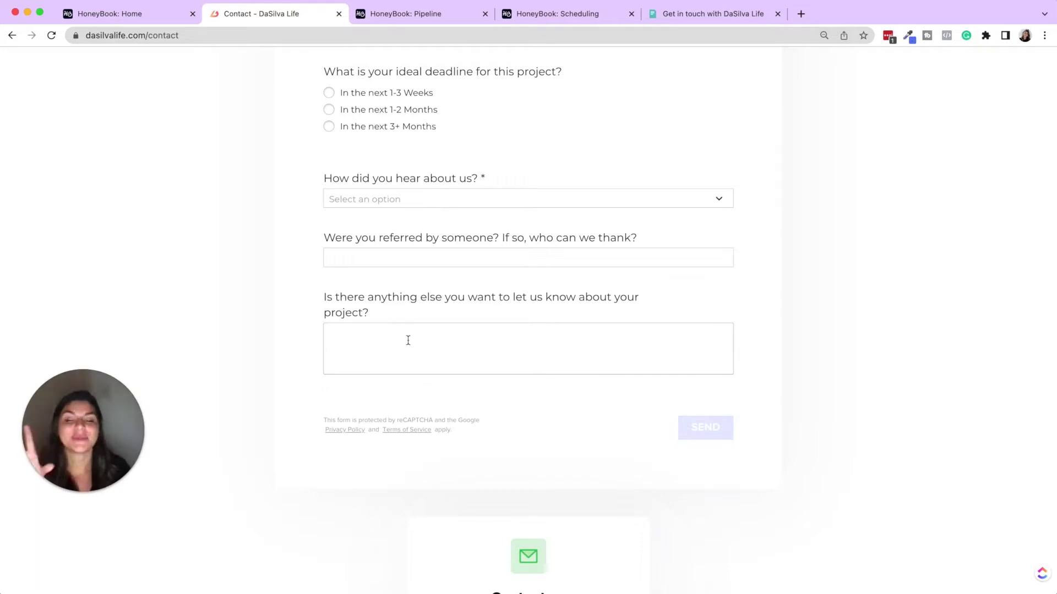
Return to the project pipeline, view the options for creating new items, and open the Photography Project in the Inquiry stage.
click(423, 15)
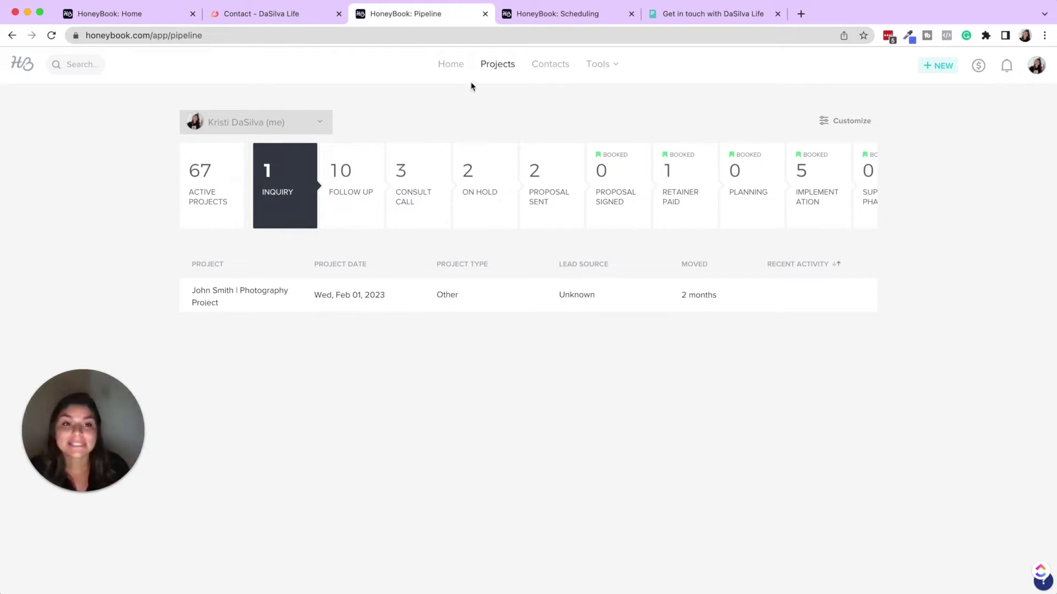
mouse_move(953, 71)
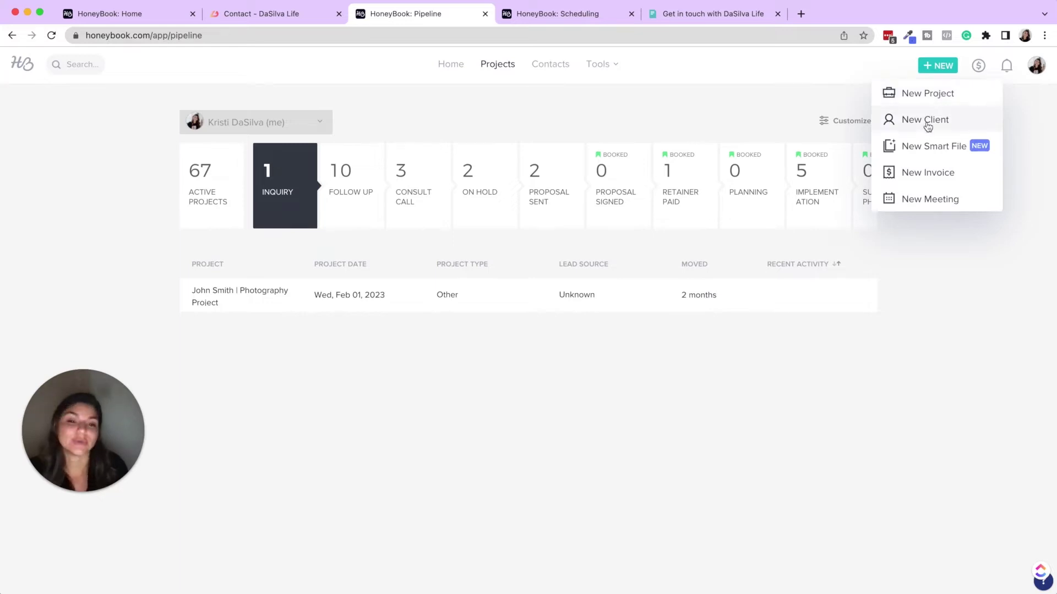
click(248, 299)
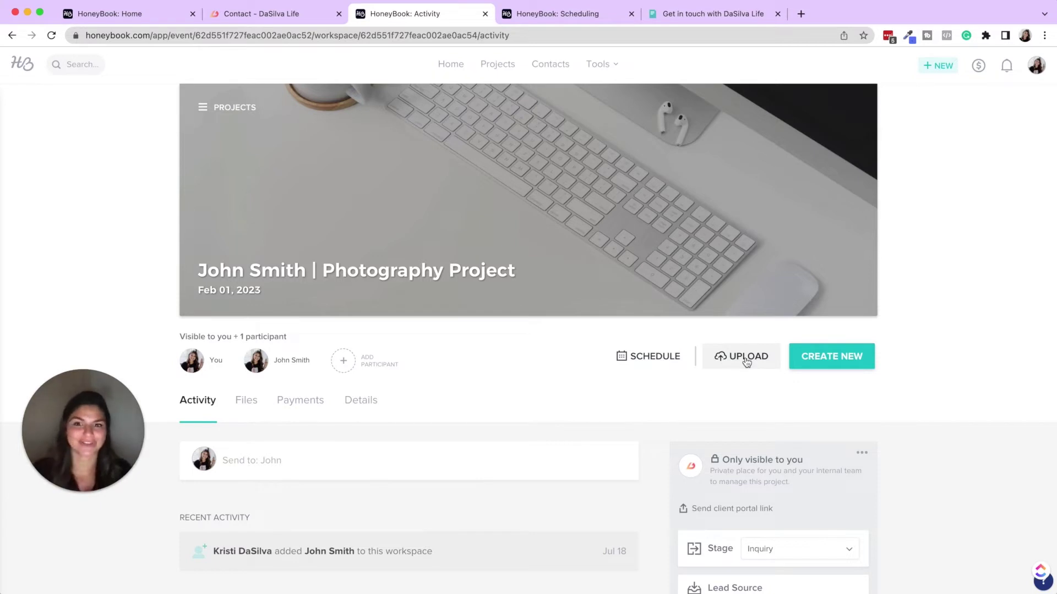
Examine the Photography Project's activity feed and its private management options, such as stage, lead source, tasks and automation.
scroll(585, 336, down, 2)
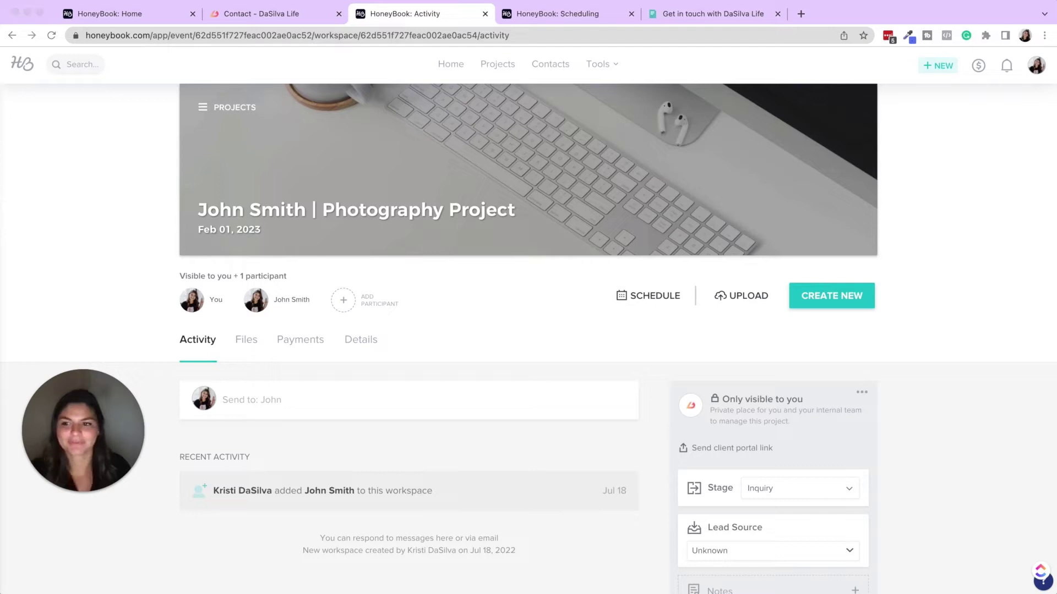
scroll(452, 393, down, 3)
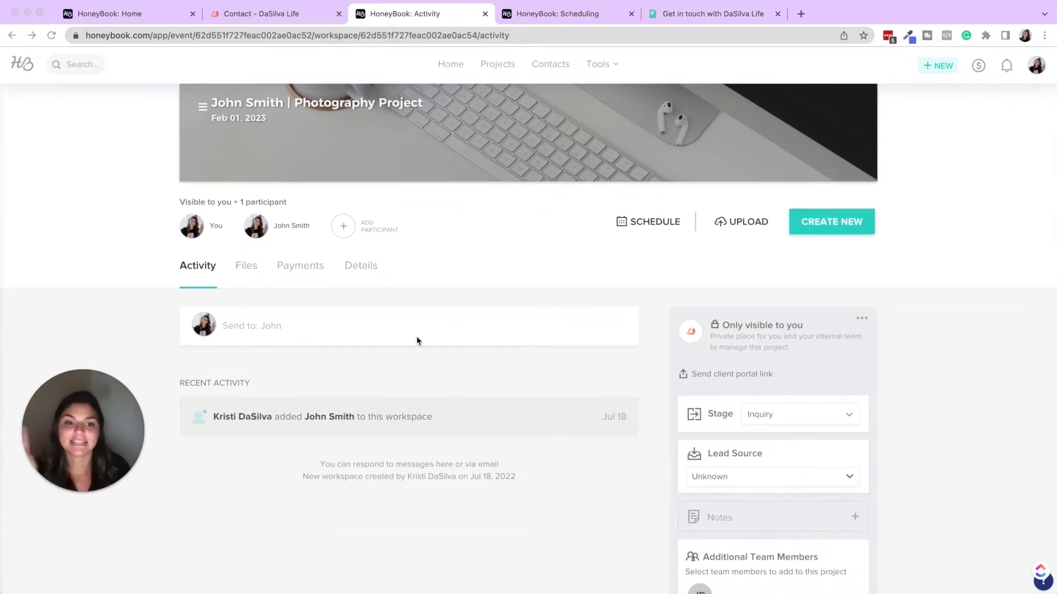
scroll(368, 288, down, 1)
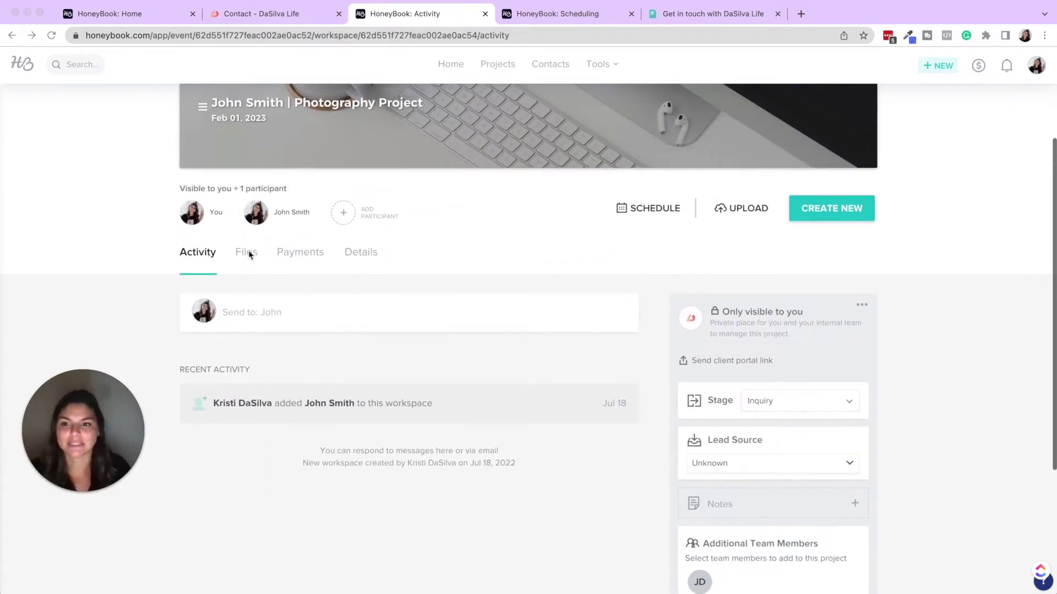
scroll(321, 423, down, 8)
scroll(319, 424, up, 7)
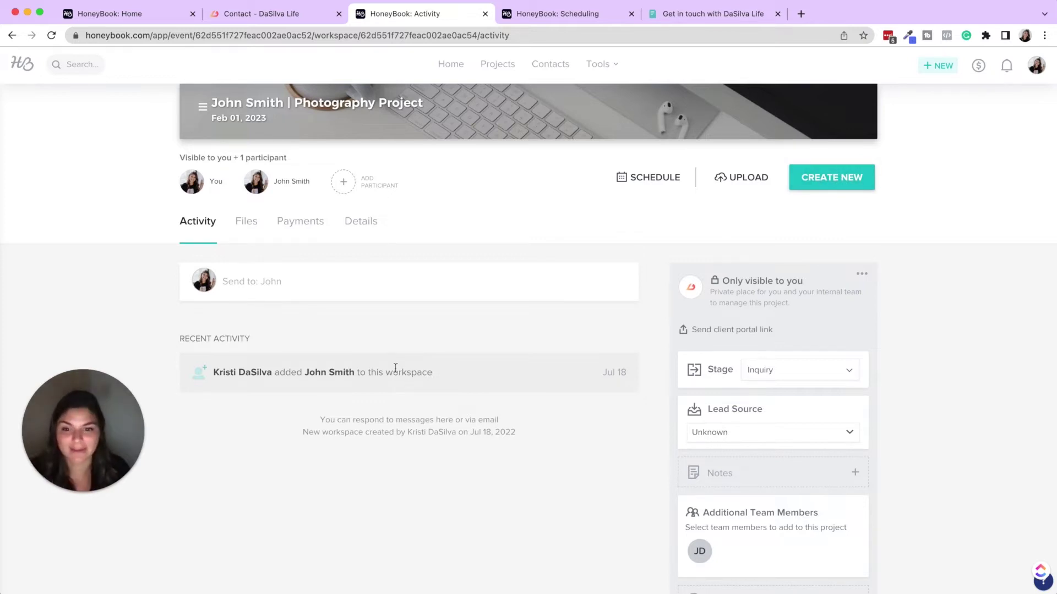
scroll(380, 353, down, 6)
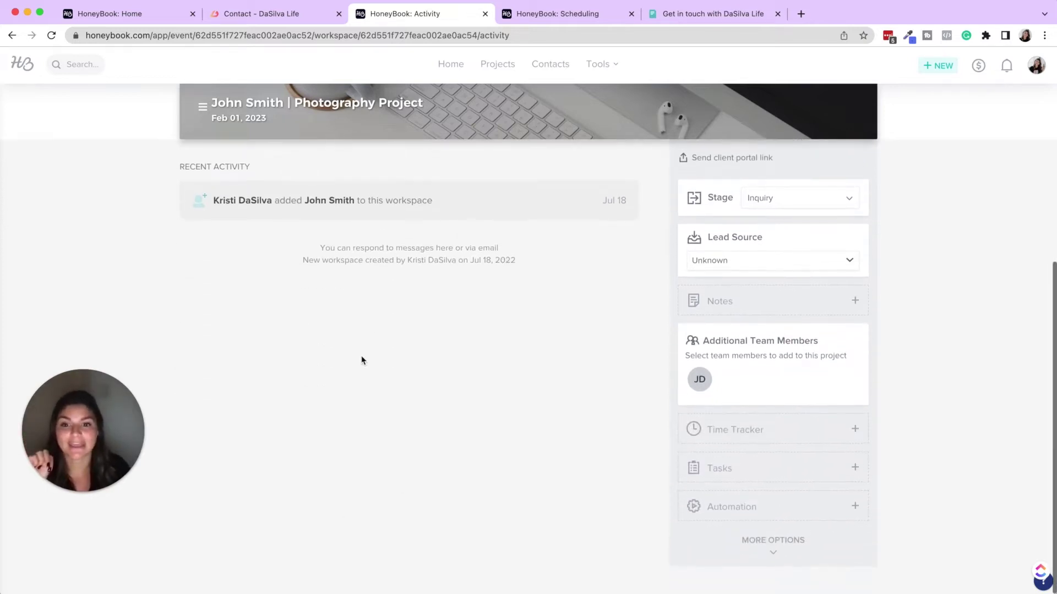
Open the Photography Project's files and review its draft smart files, attachments and images.
scroll(361, 360, up, 7)
click(251, 290)
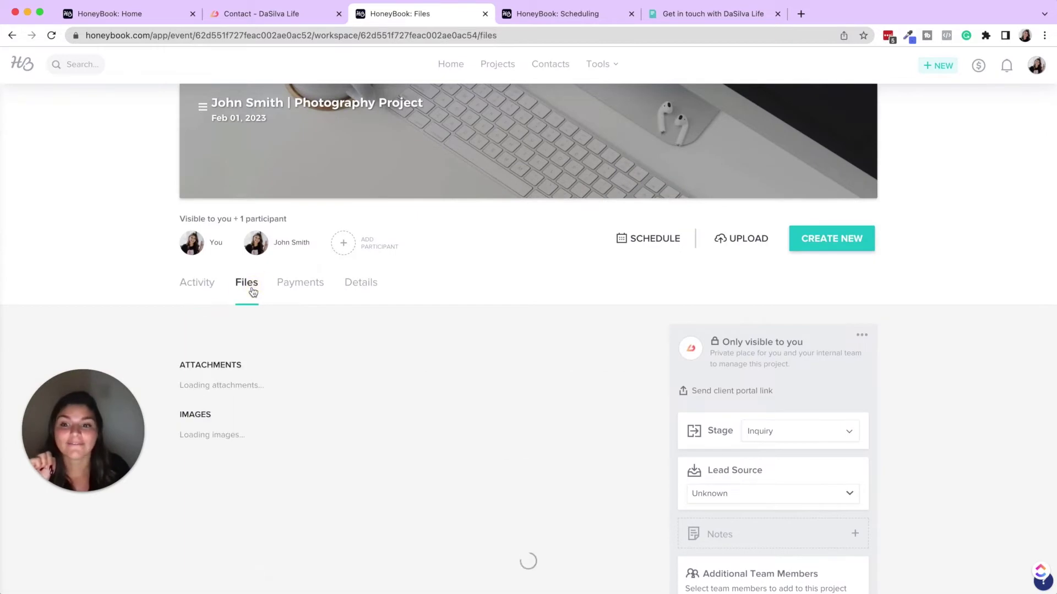
scroll(356, 424, down, 5)
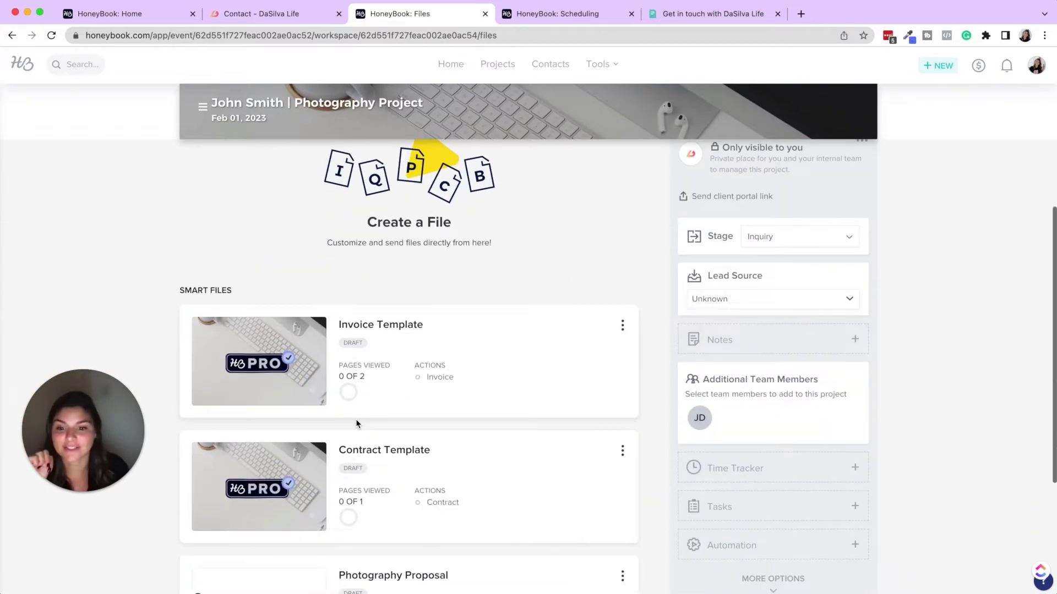
scroll(363, 428, down, 5)
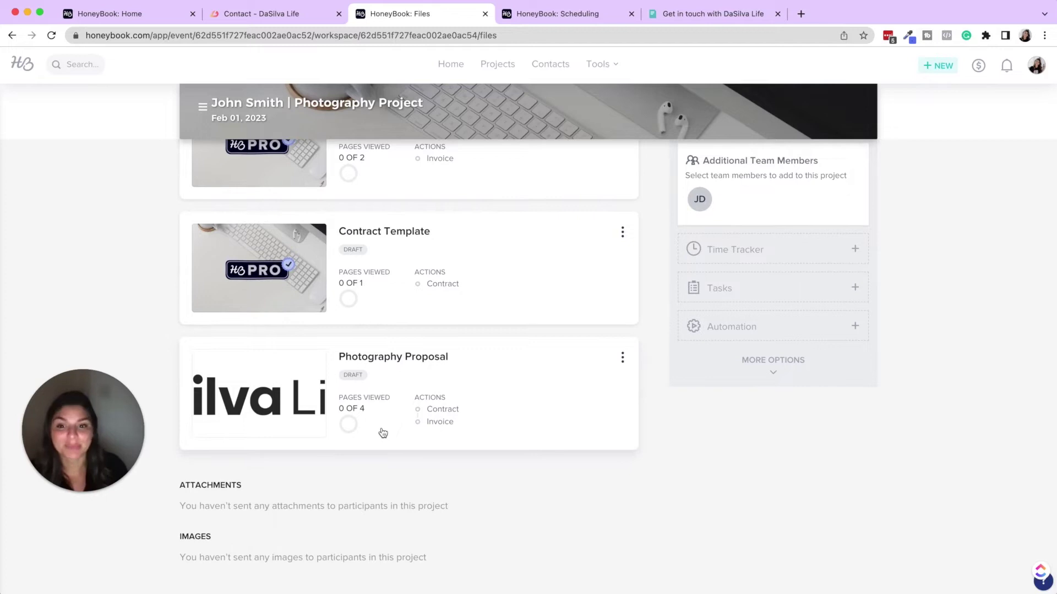
scroll(383, 432, up, 7)
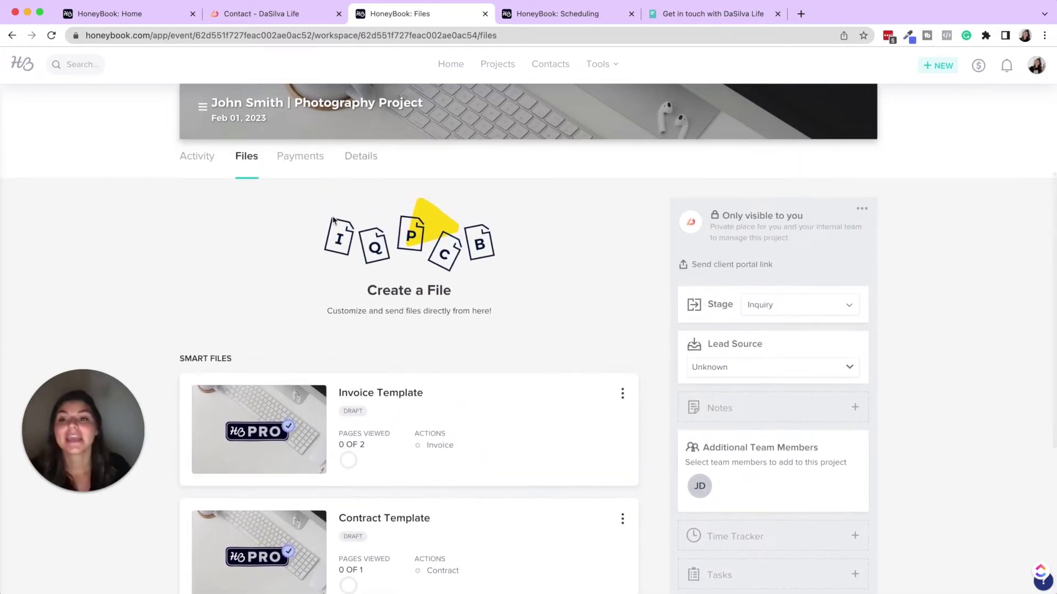
scroll(329, 222, up, 2)
scroll(315, 337, down, 2)
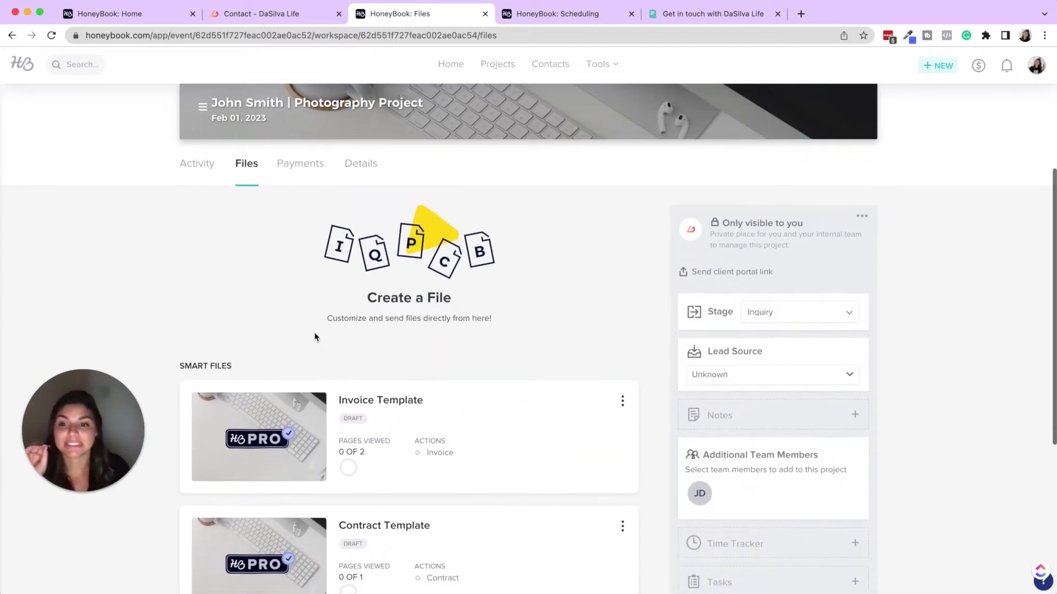
scroll(316, 336, down, 2)
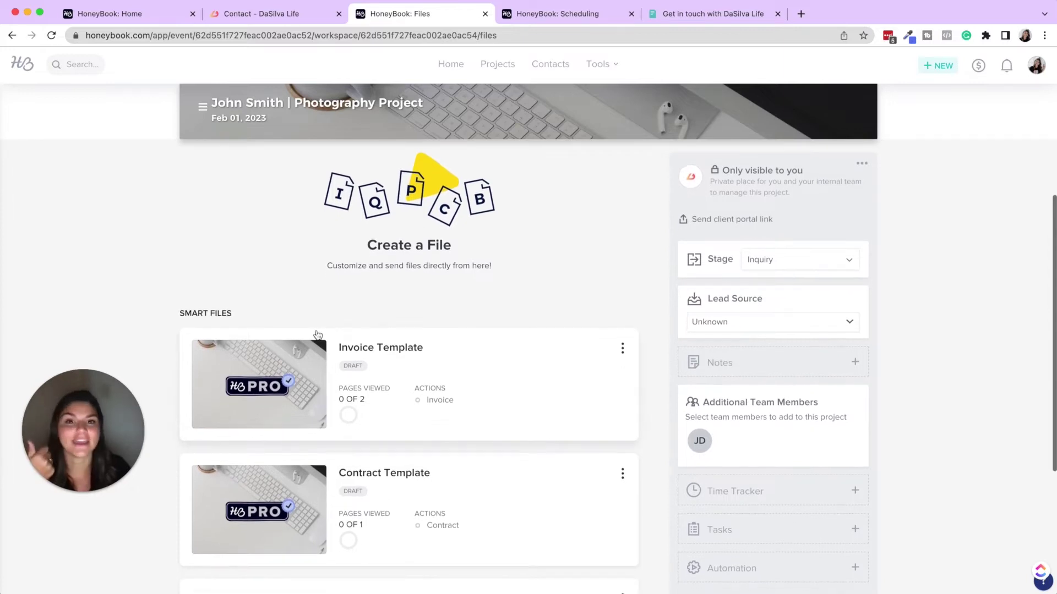
scroll(317, 335, up, 5)
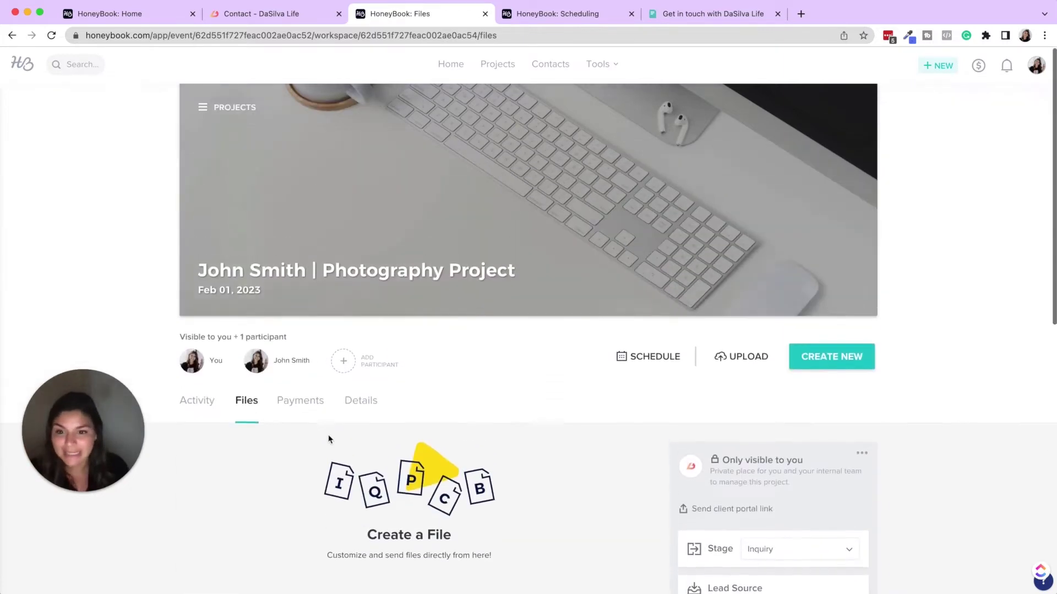
View the Photography Project's payments section.
scroll(325, 396, down, 2)
click(310, 357)
scroll(309, 364, down, 4)
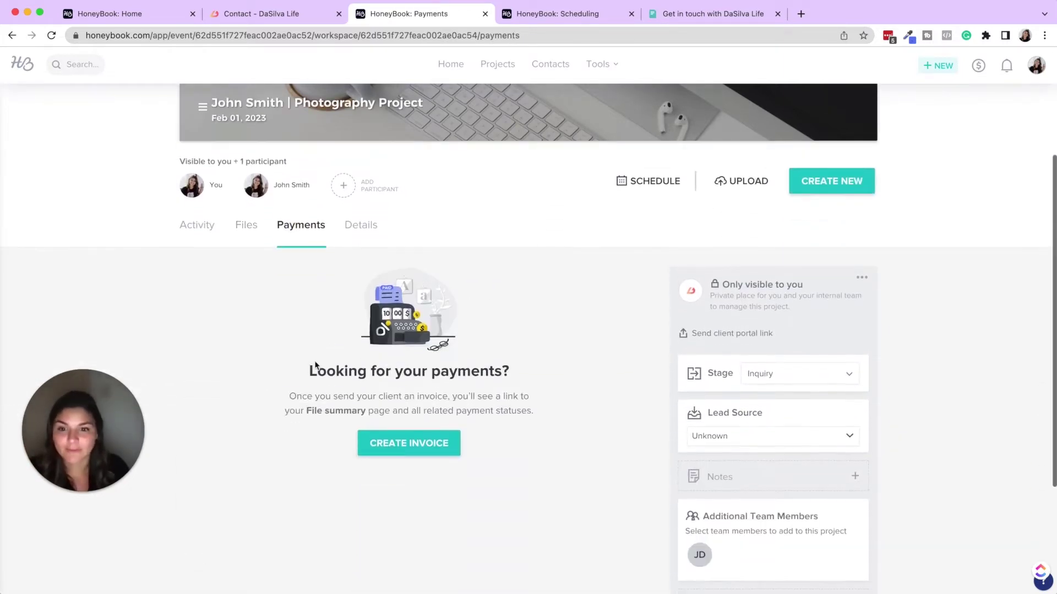
Open the Photography Project's details, check the available project types, and review the date, location, budget, description and private notes fields.
click(358, 234)
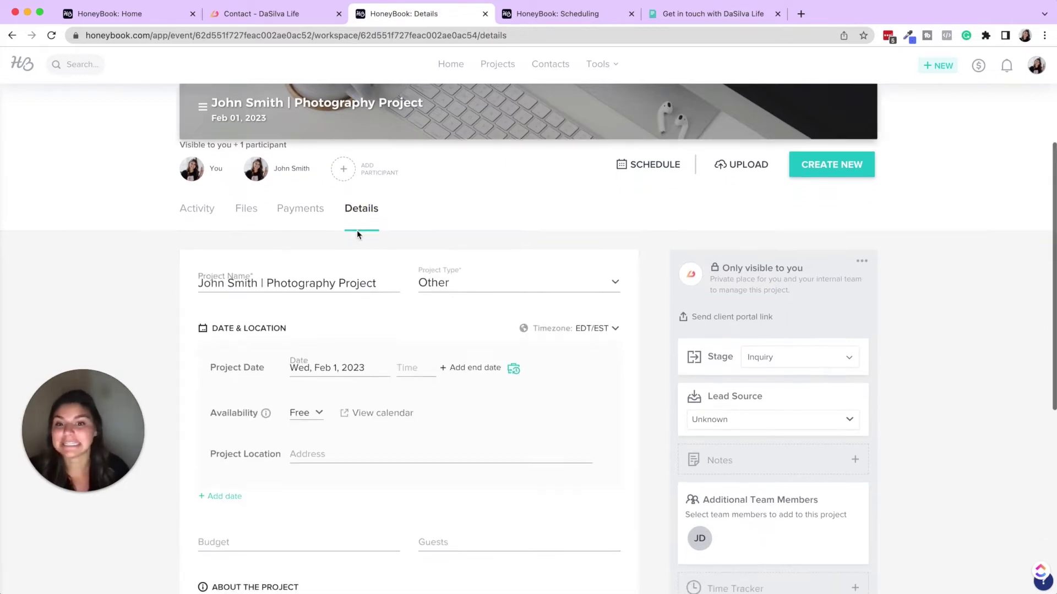
scroll(357, 230, down, 3)
scroll(356, 234, up, 1)
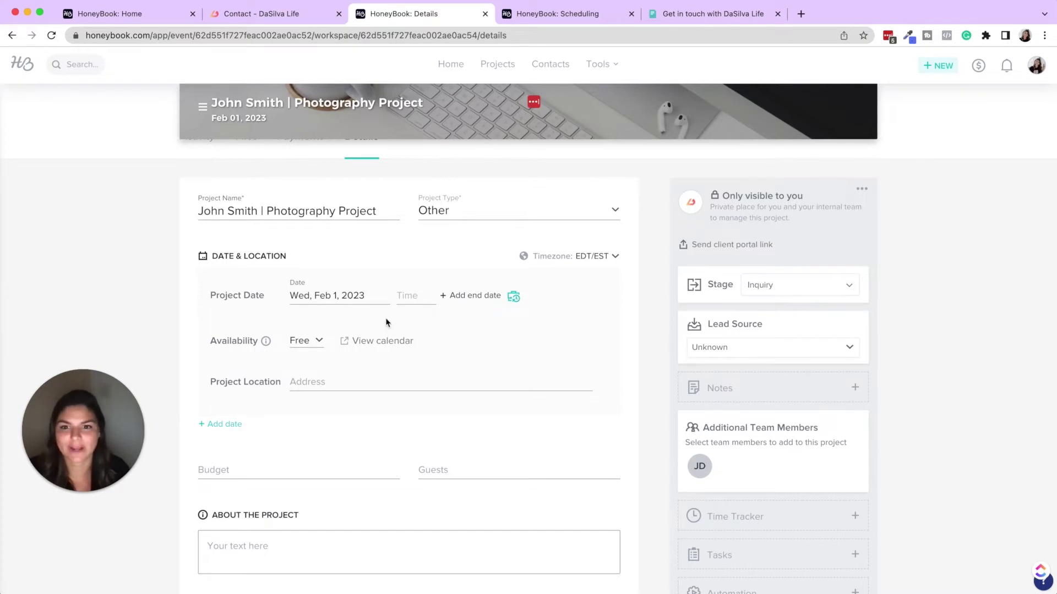
click(462, 217)
scroll(471, 264, down, 2)
scroll(468, 259, up, 2)
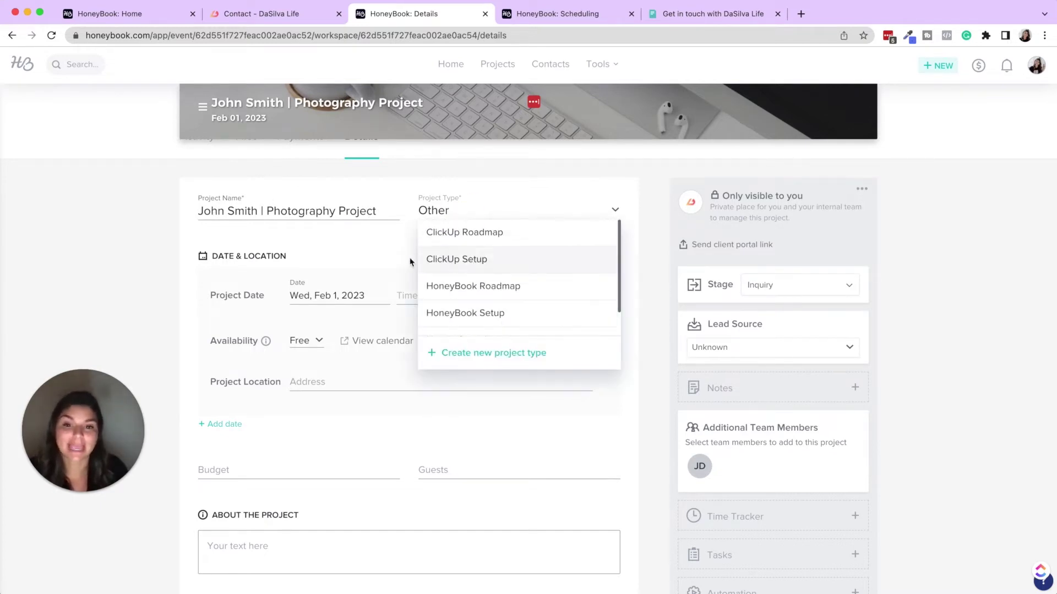
click(155, 249)
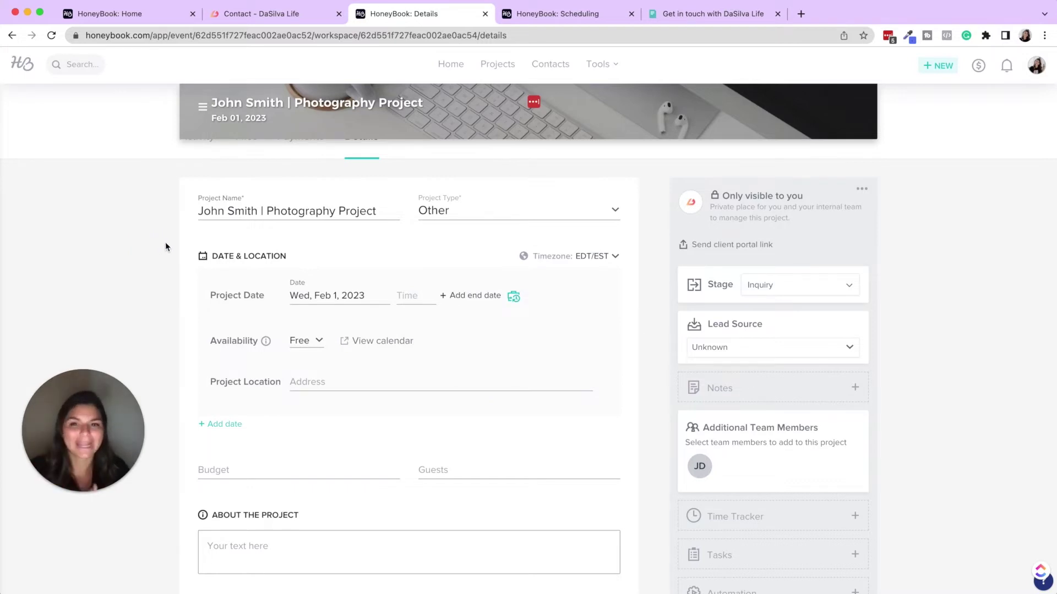
scroll(296, 223, down, 3)
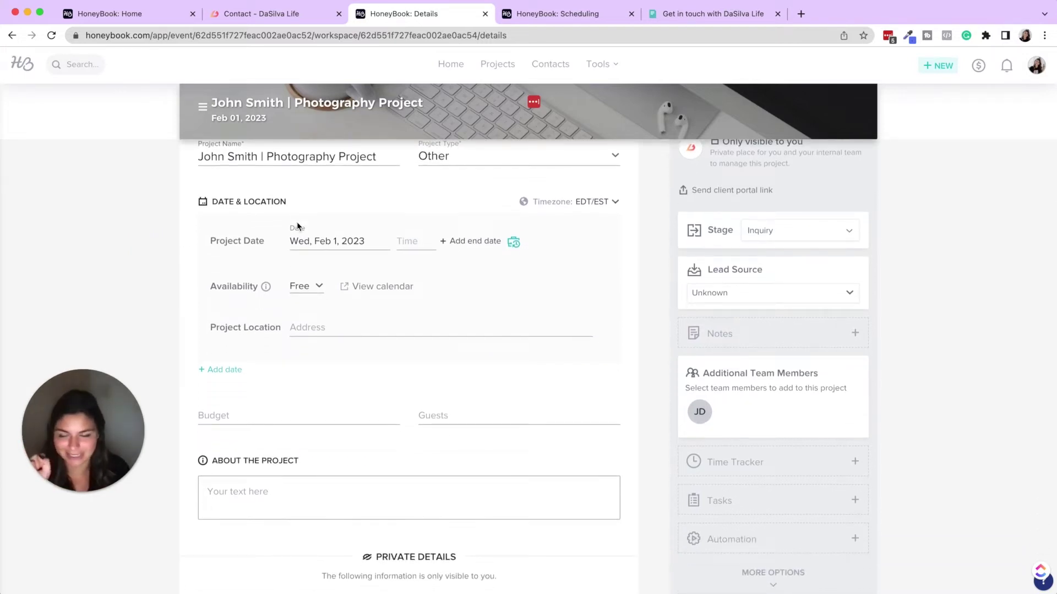
scroll(347, 318, down, 5)
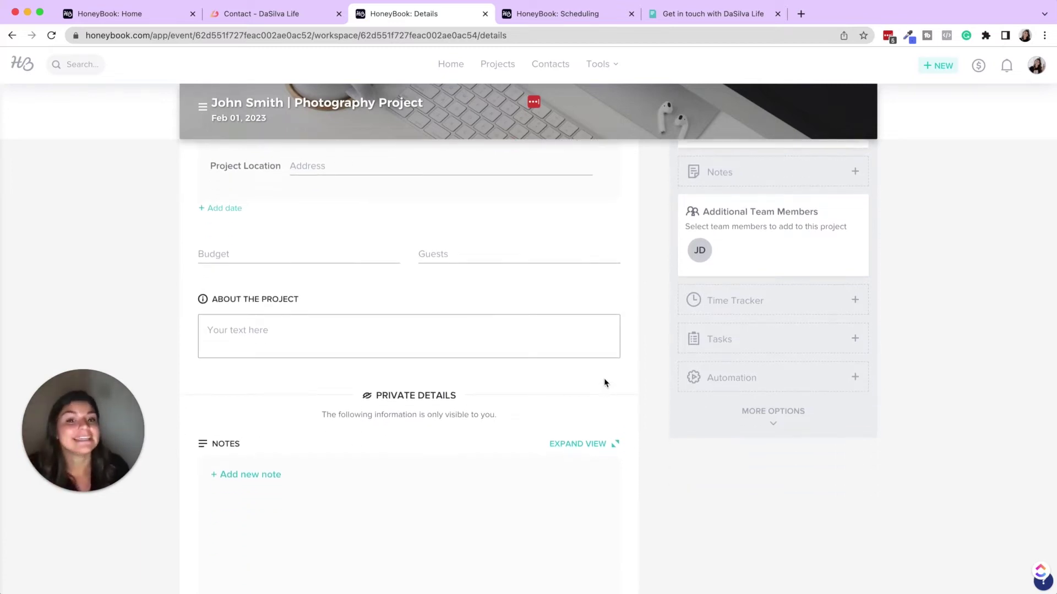
Add an Edit Gallery task due October 6, 2022 to the Photography Project.
scroll(605, 380, up, 7)
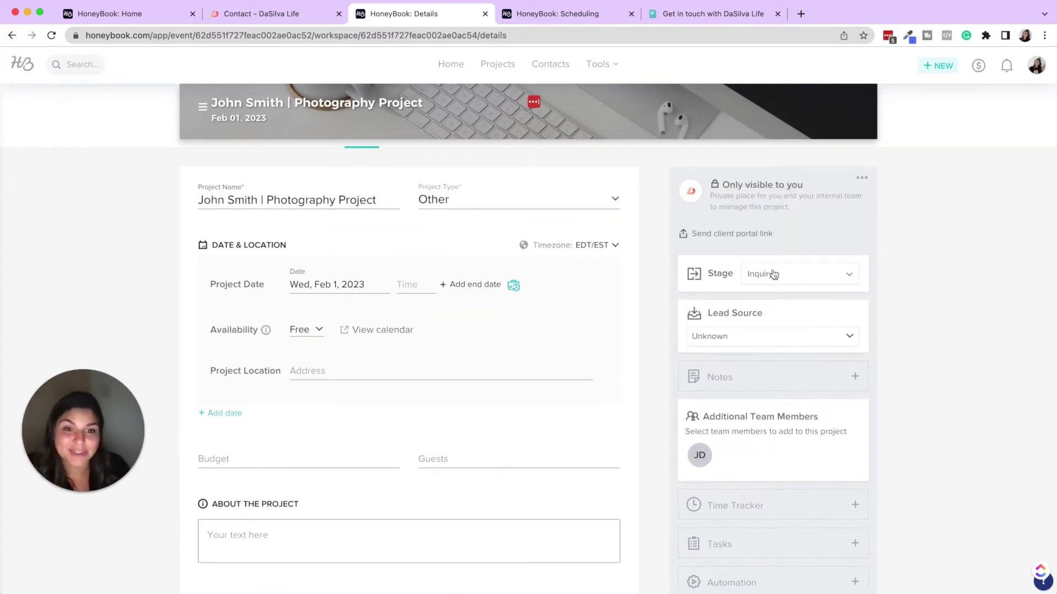
scroll(704, 343, down, 3)
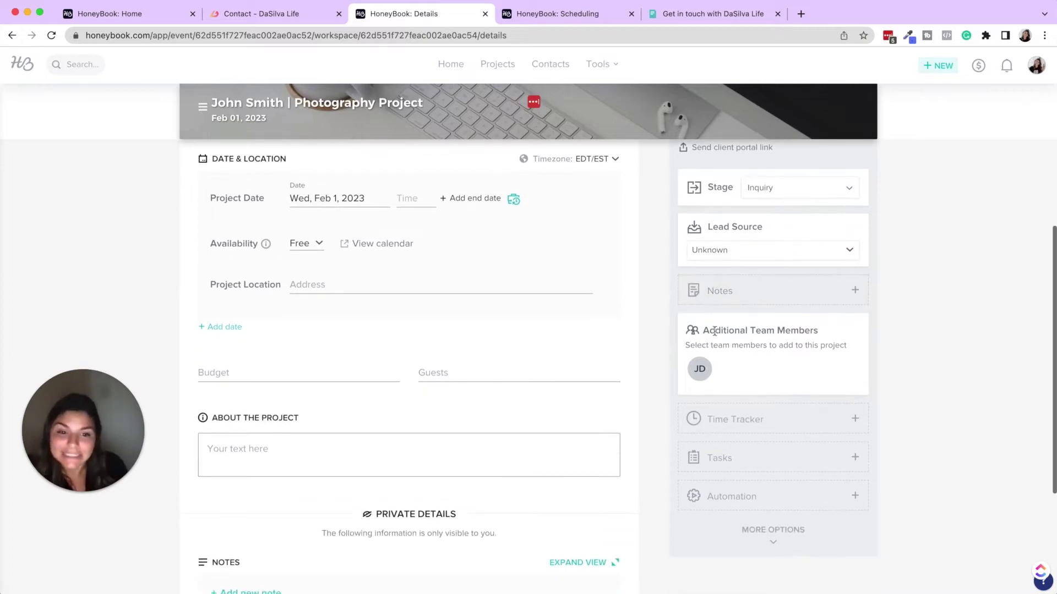
scroll(734, 385, down, 3)
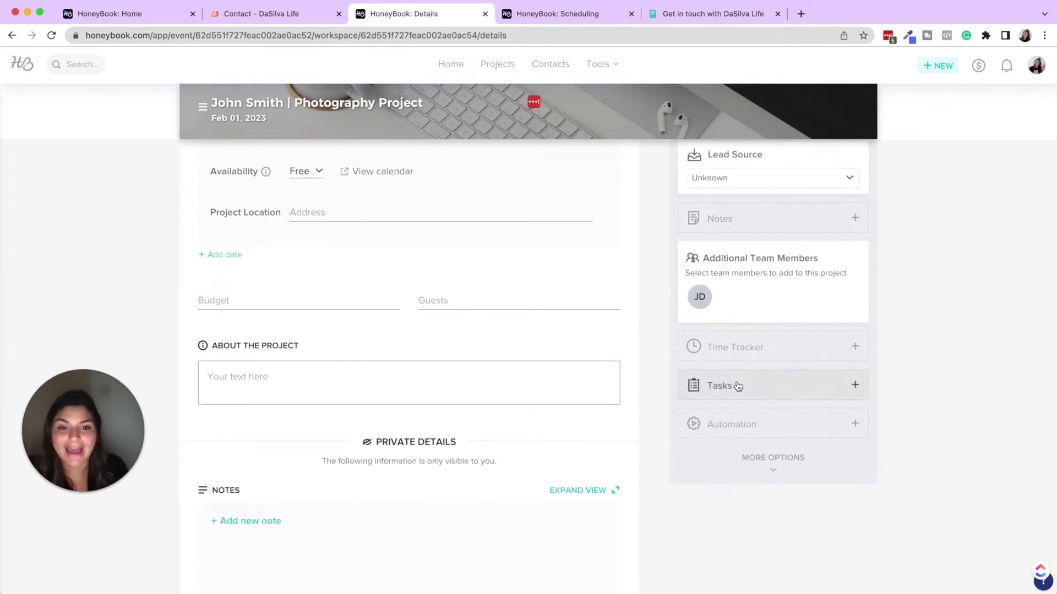
click(737, 386)
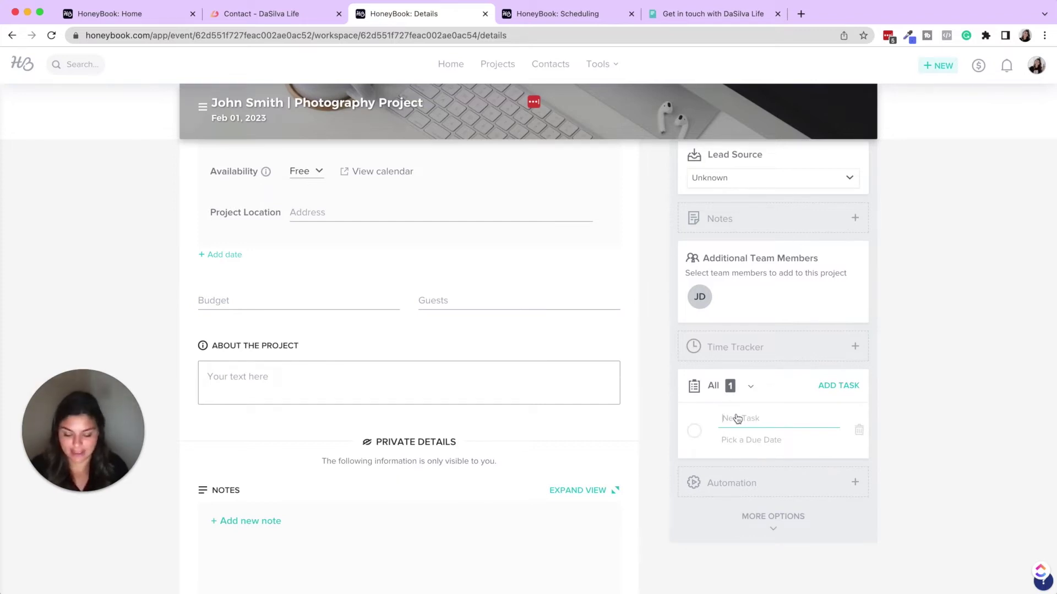
text(Edit Gallery)
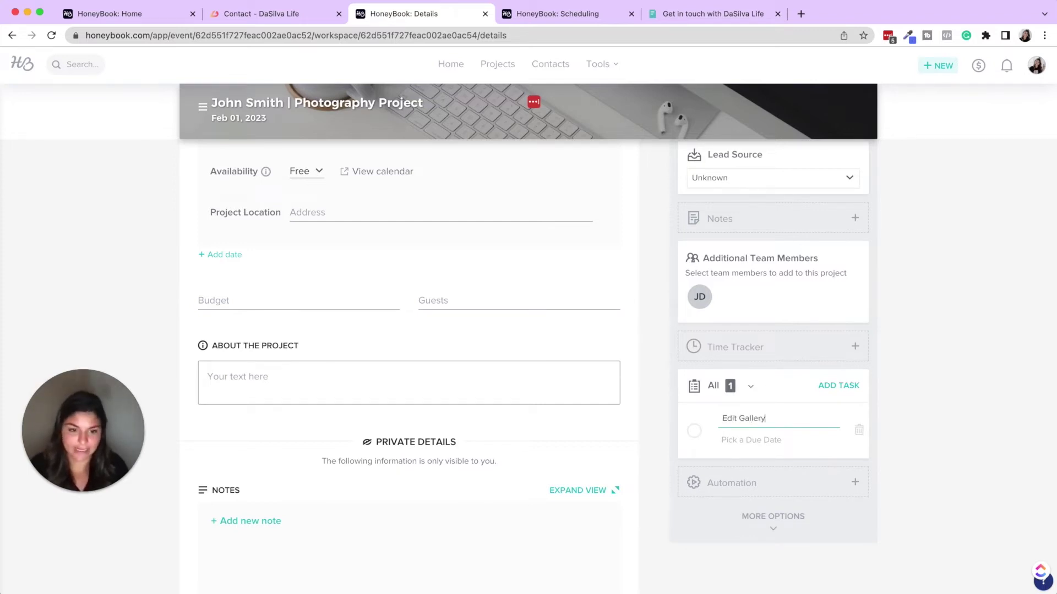
click(752, 440)
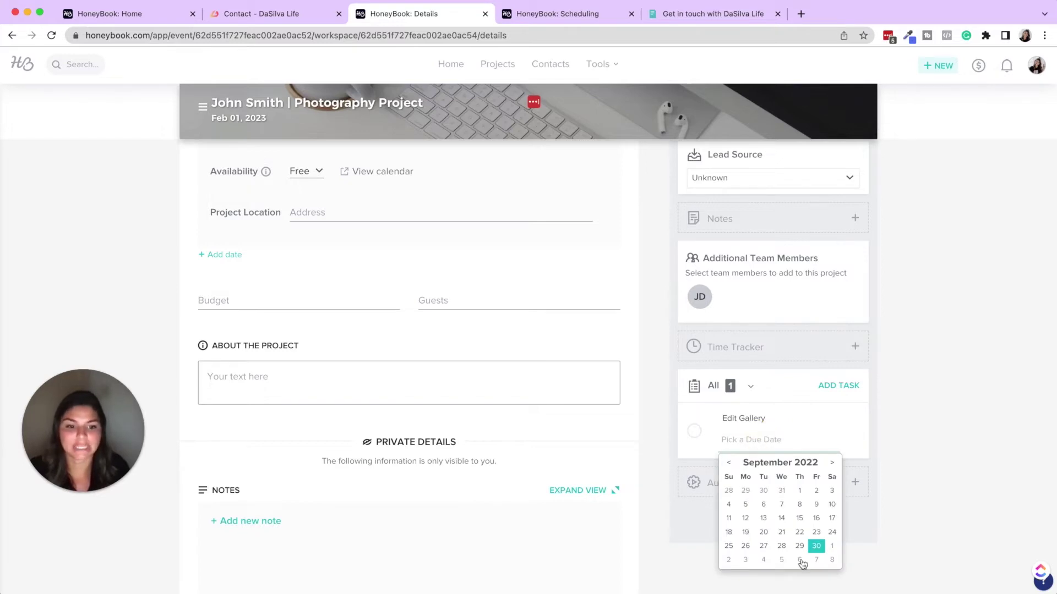
click(800, 560)
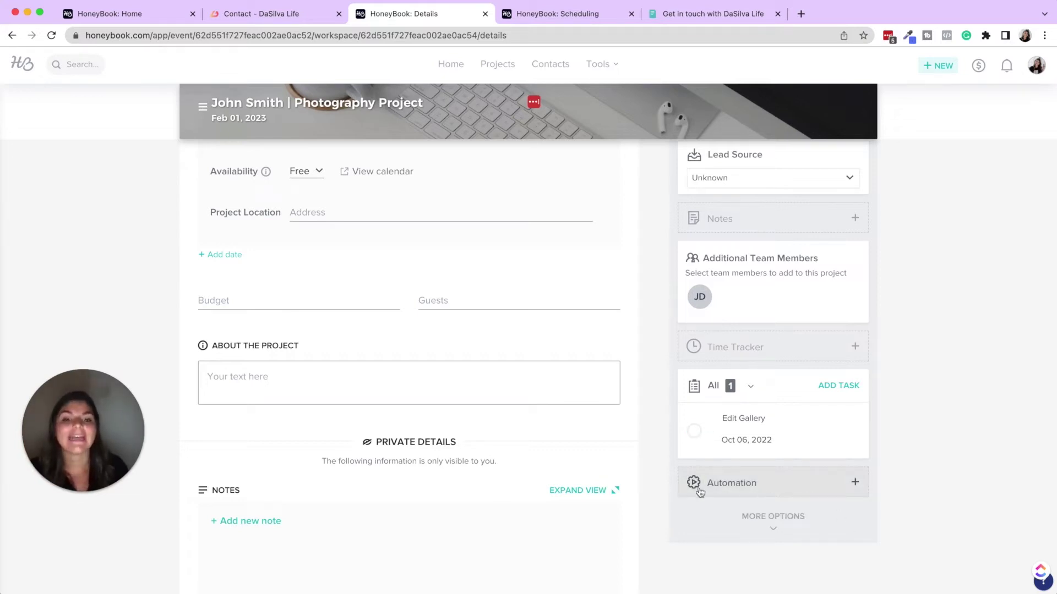
Review the smart file and legacy file types that can be created for the Photography Project, without creating one.
scroll(553, 481, up, 8)
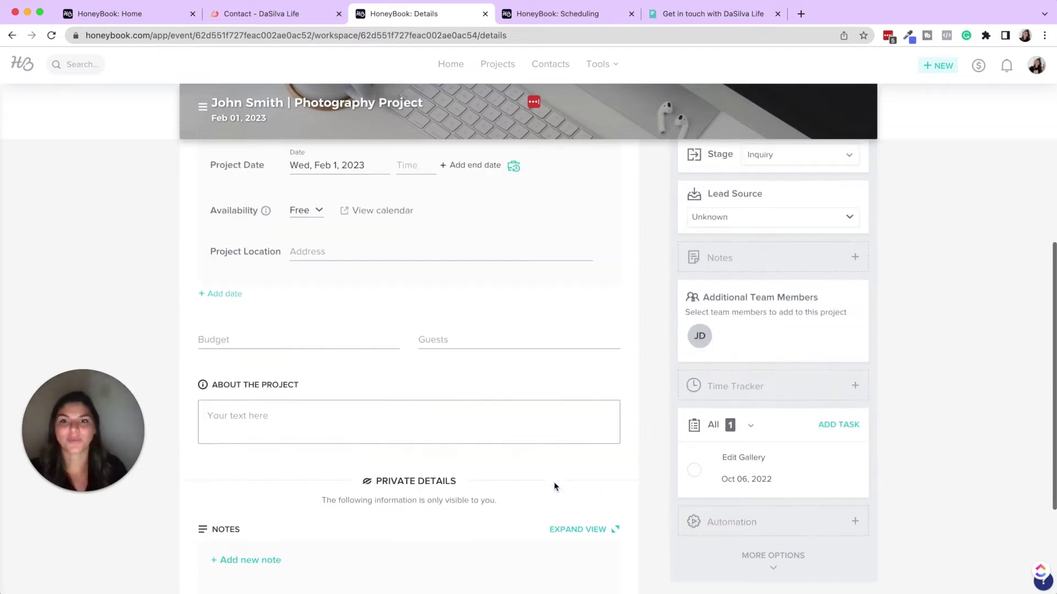
click(828, 357)
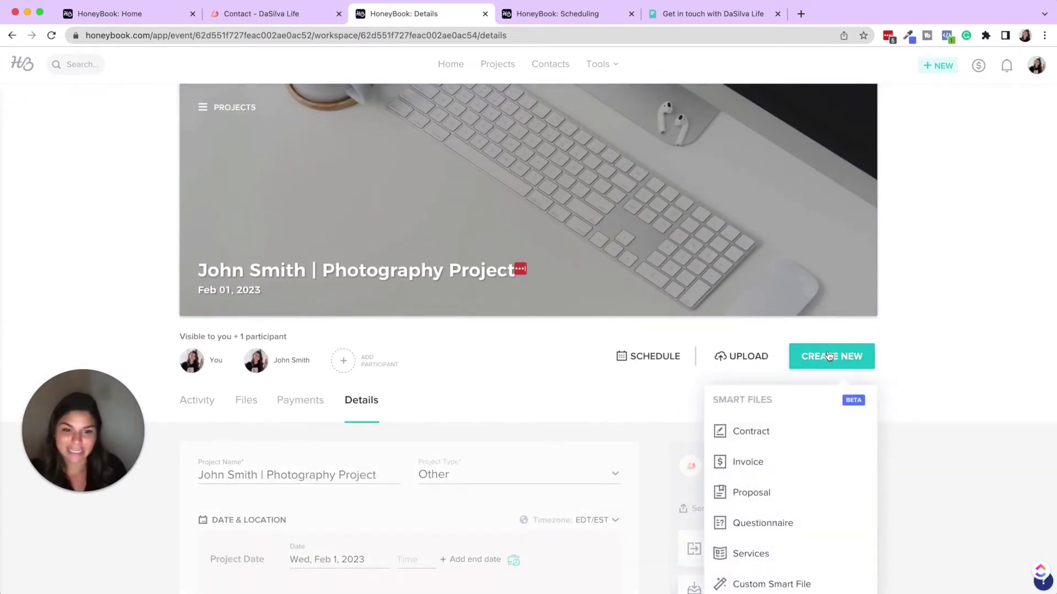
scroll(882, 448, down, 3)
mouse_move(738, 340)
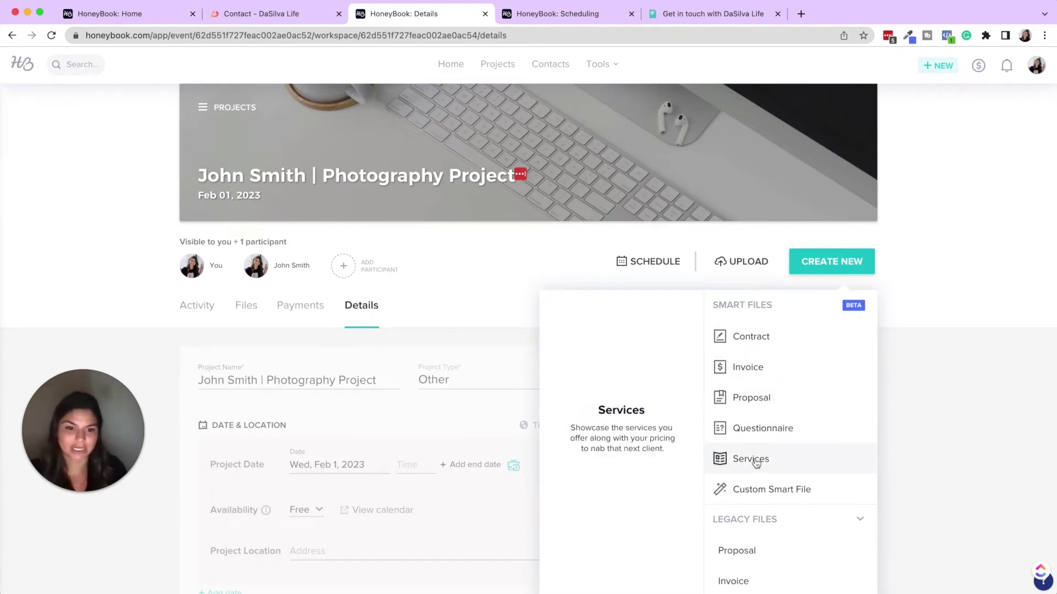
scroll(789, 498, down, 3)
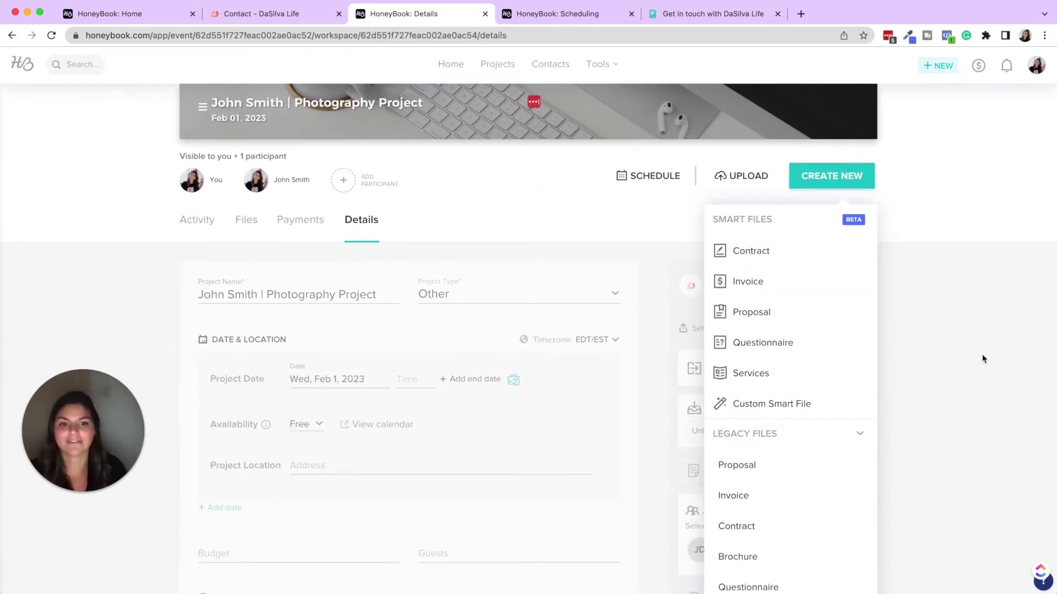
click(983, 358)
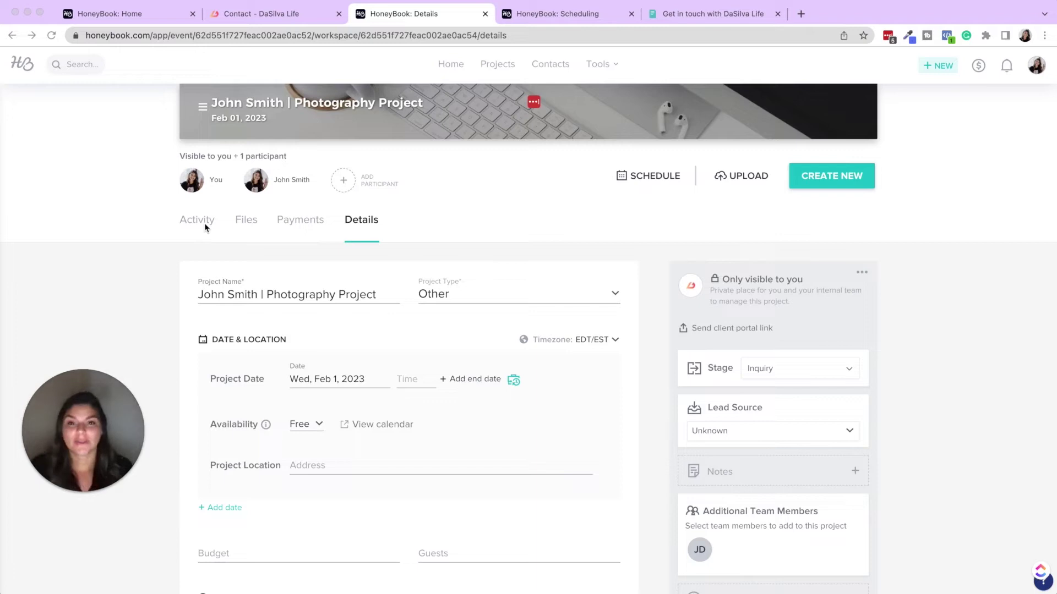
mouse_move(85, 421)
drag(84, 420, 77, 484)
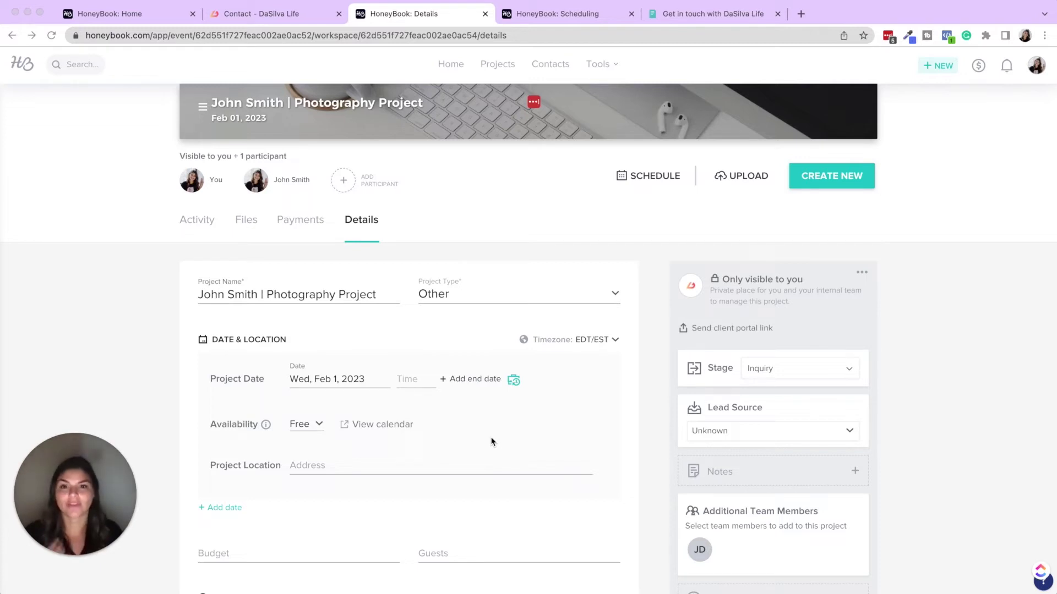
click(520, 16)
click(446, 17)
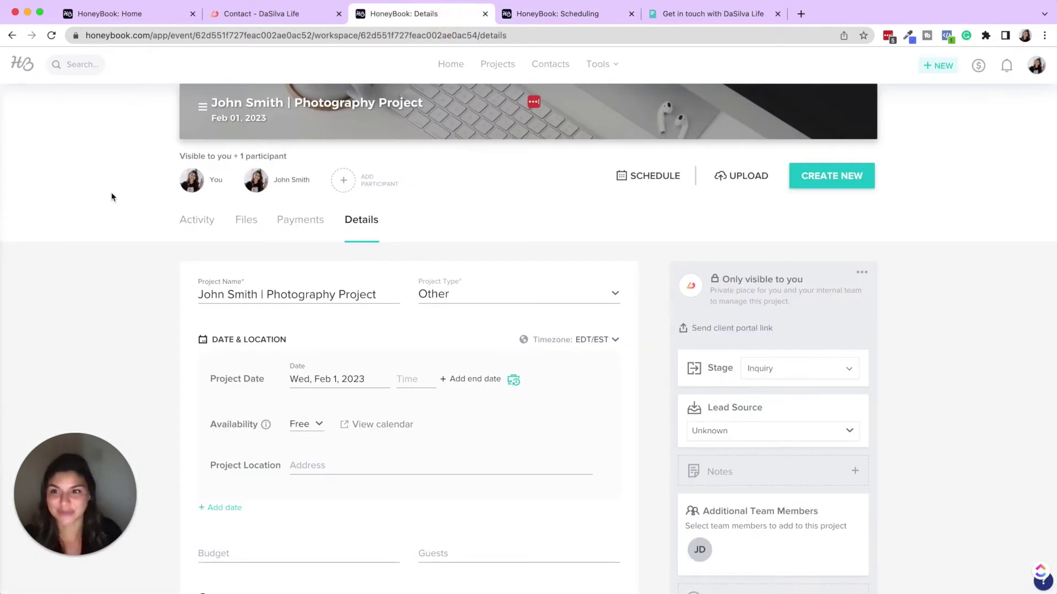
Open the scheduling page, expand the list to all session types and review them.
mouse_move(600, 64)
click(475, 125)
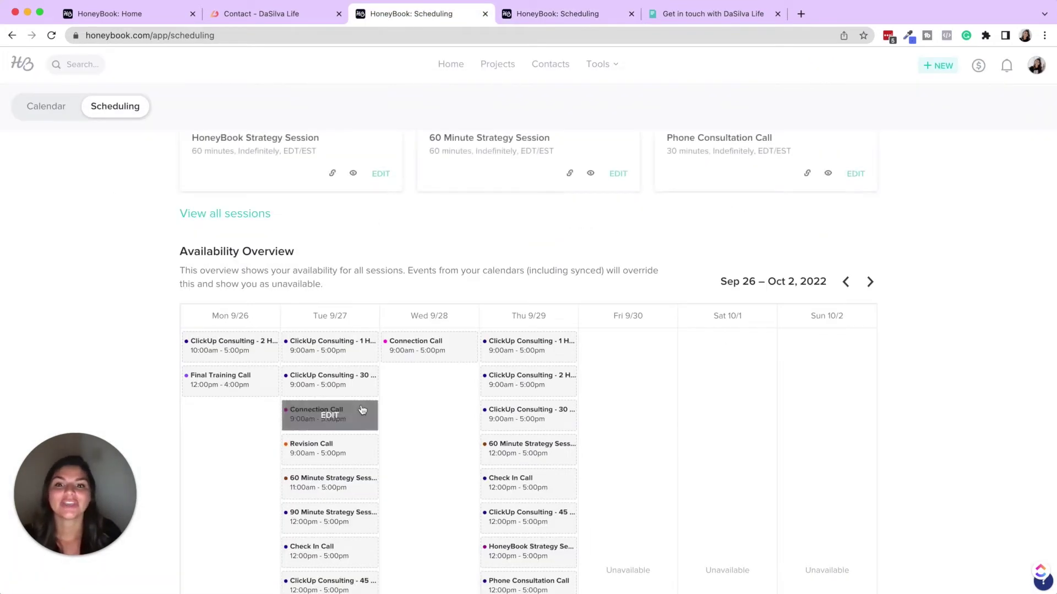
scroll(487, 148, up, 5)
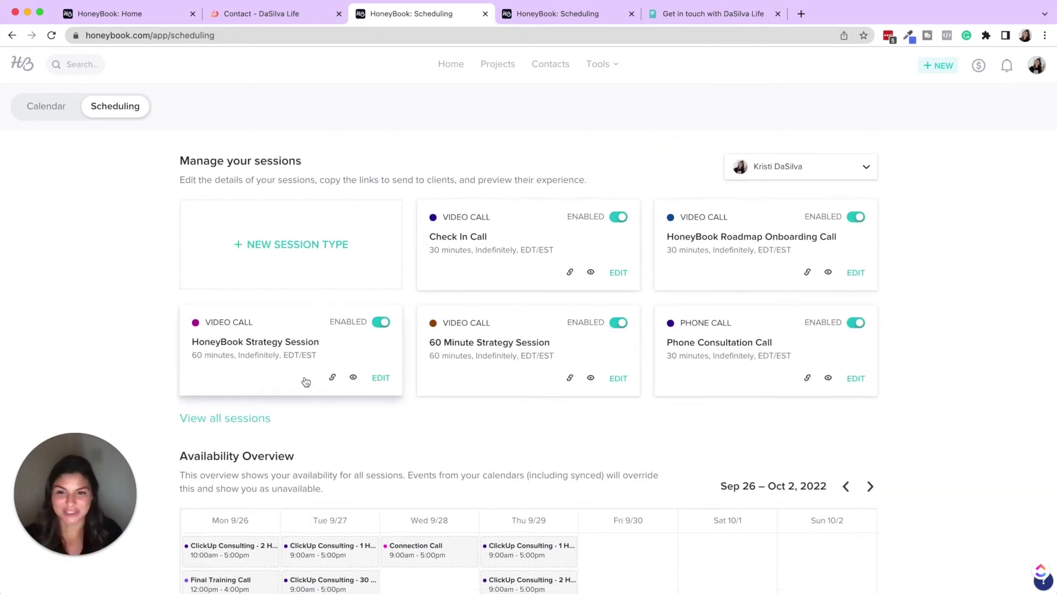
click(256, 420)
scroll(384, 338, down, 10)
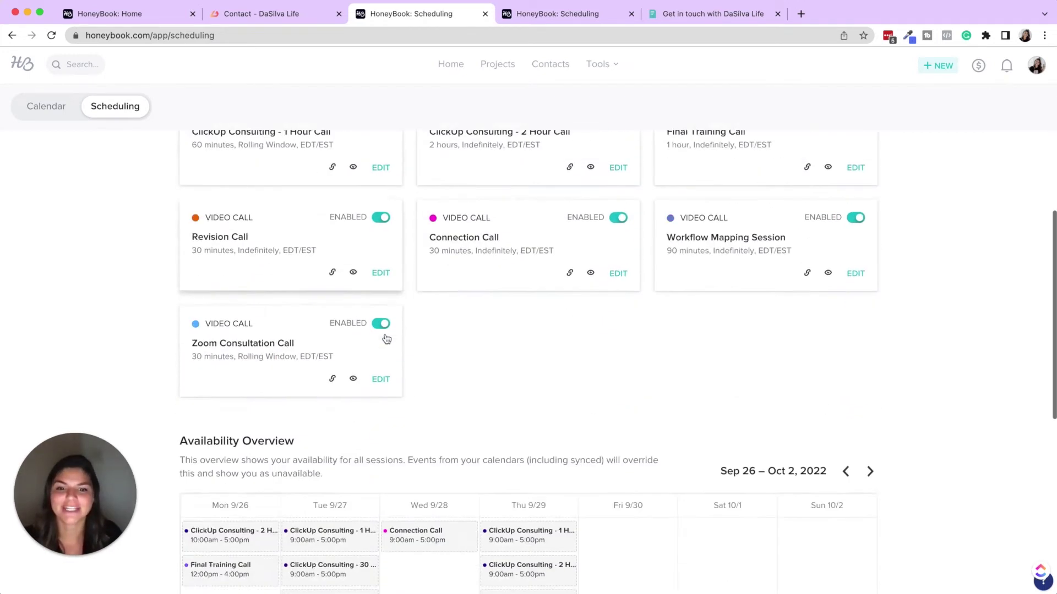
scroll(307, 255, up, 5)
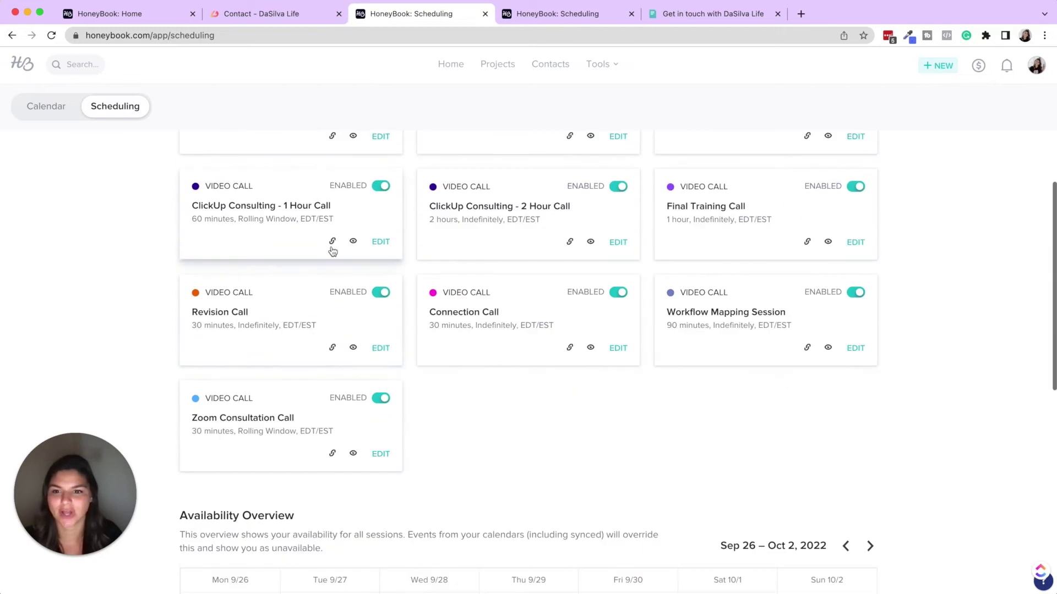
scroll(280, 419, up, 4)
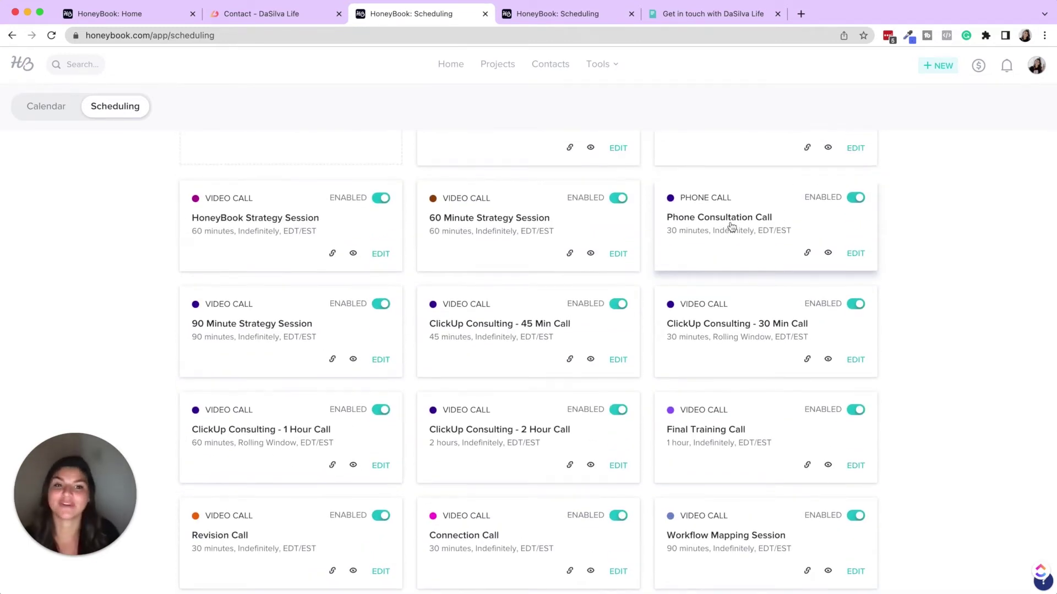
Open the Phone Consultation Call session type, review its details, reminders, availability and buffers, and save and finish it.
click(719, 218)
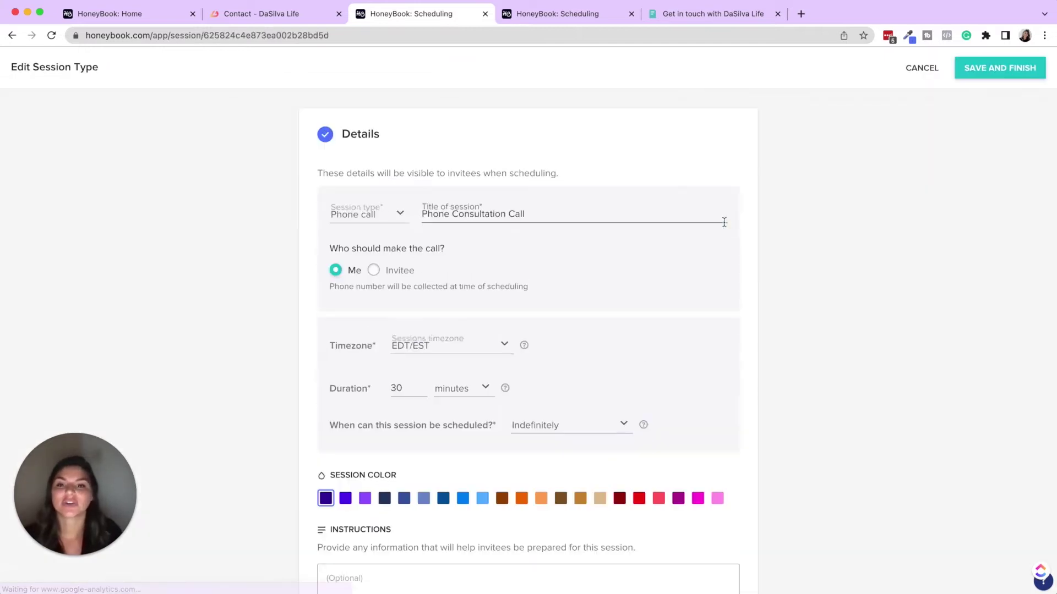
scroll(563, 387, down, 7)
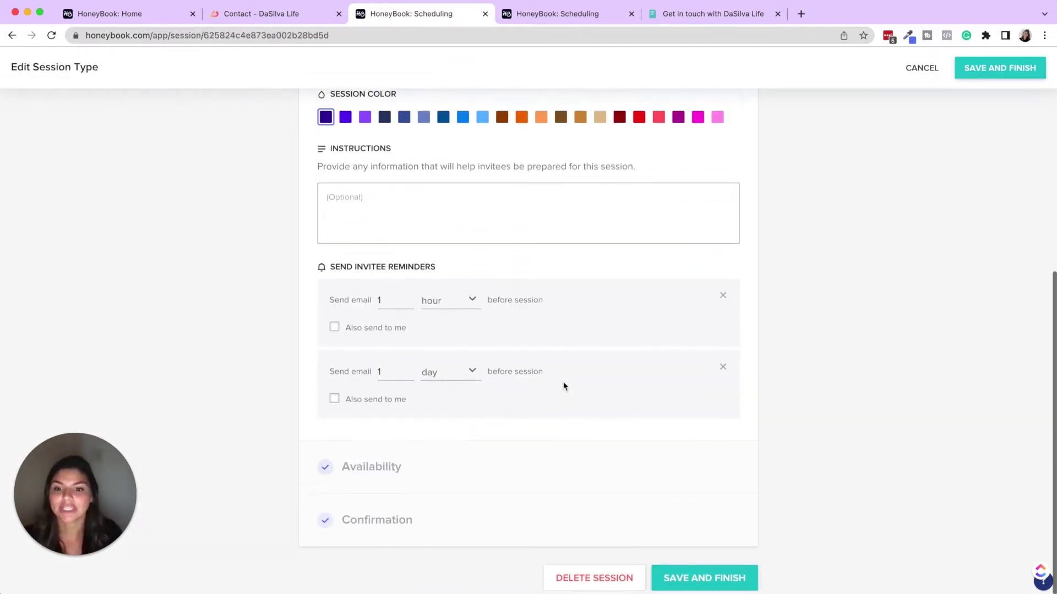
scroll(767, 417, down, 5)
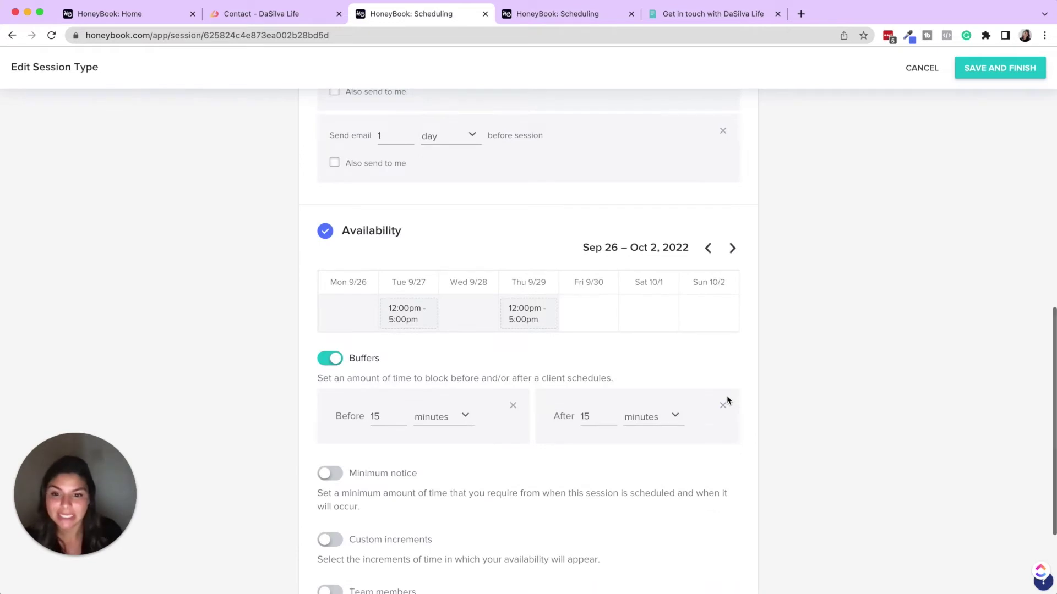
scroll(404, 299, up, 15)
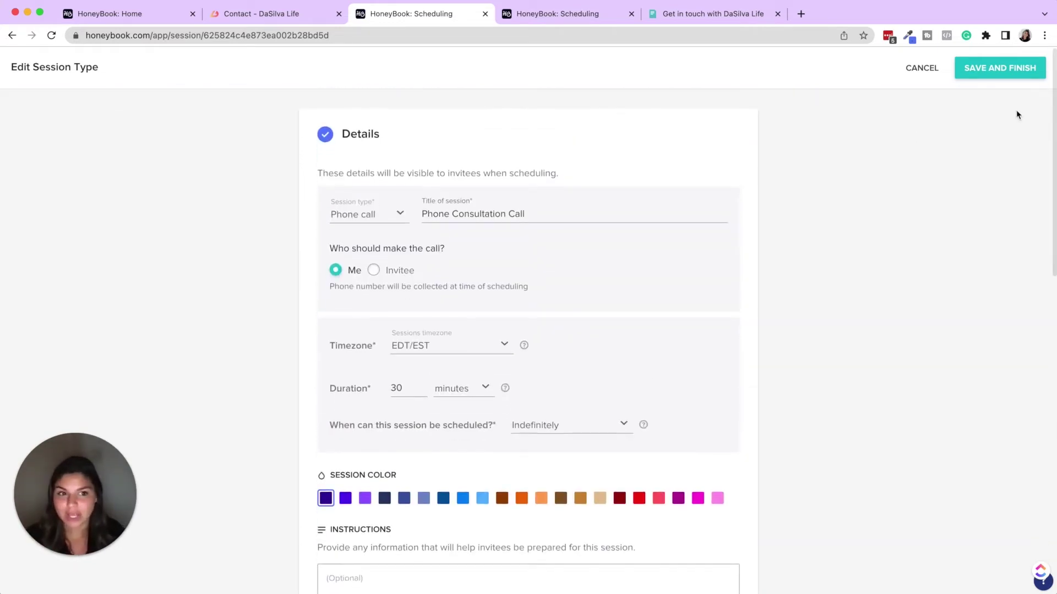
click(1015, 75)
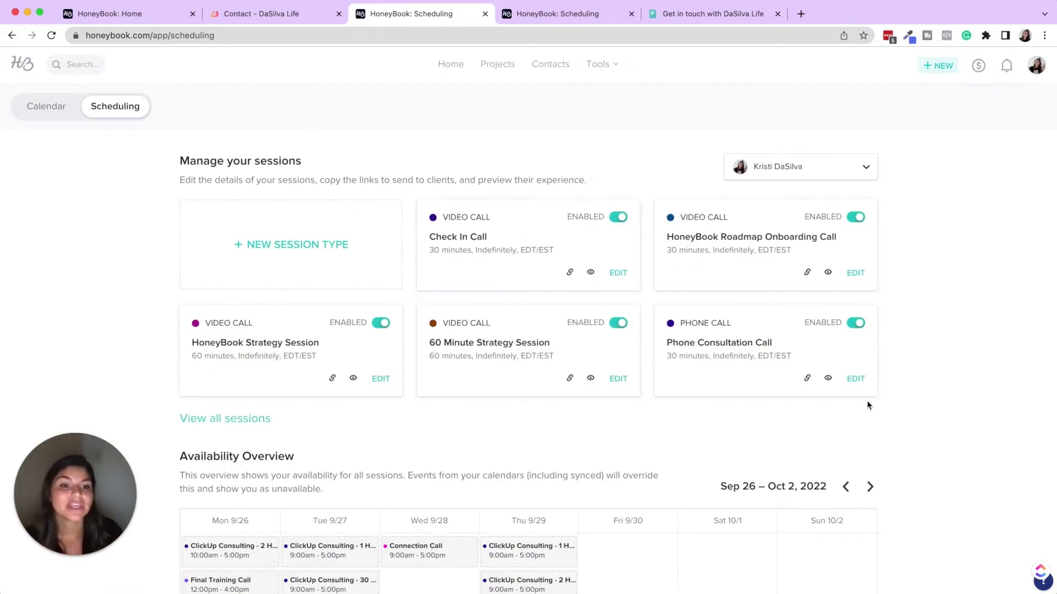
Preview the Phone Consultation Call booking page through to the contact information form for October 4, 2022 at 10:00 AM, and return to scheduling.
click(827, 378)
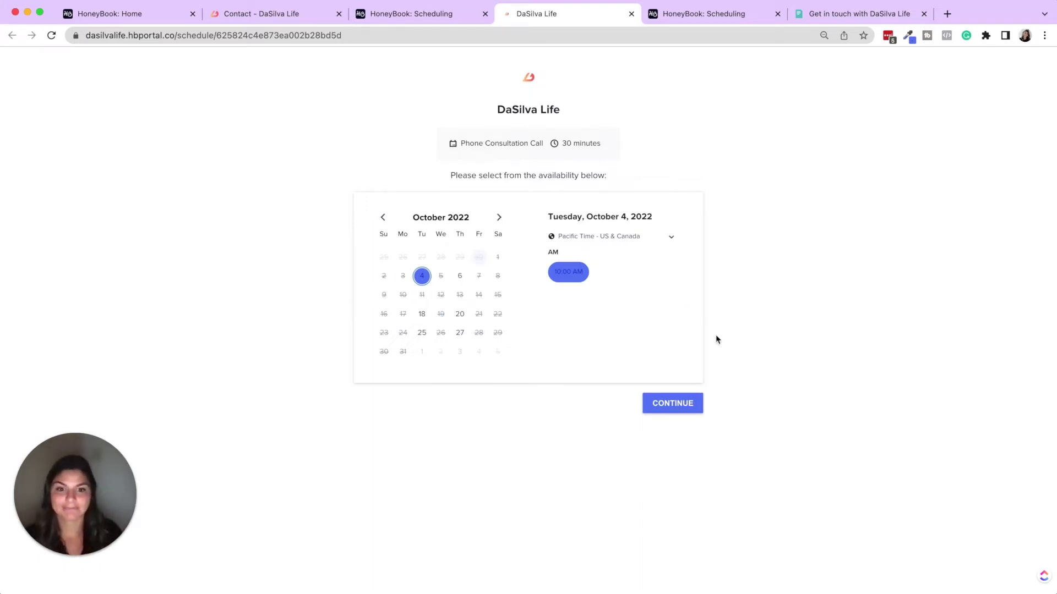
click(672, 408)
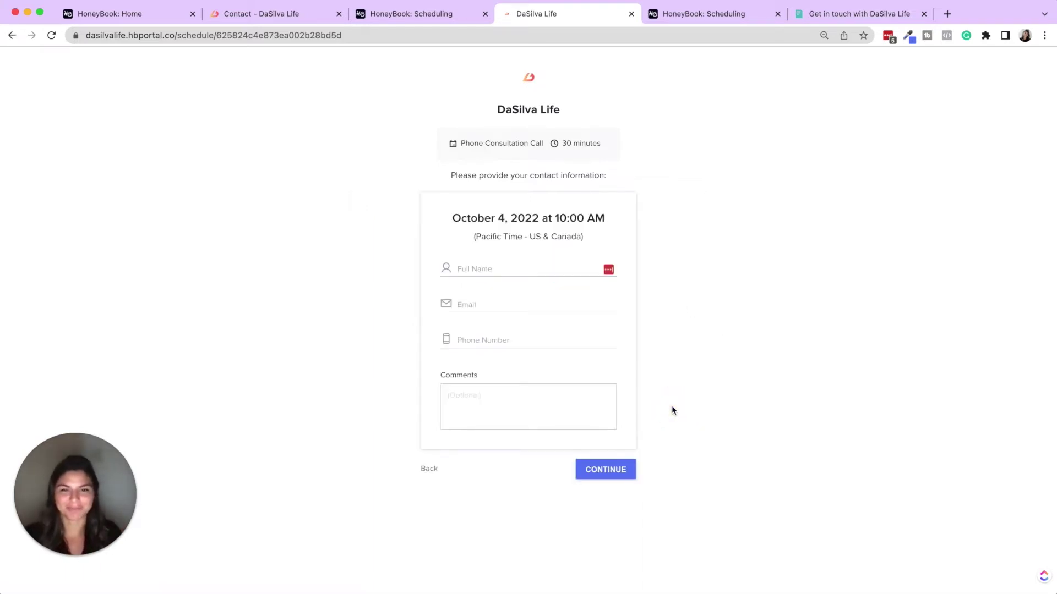
key(ctrl+shift+Tab)
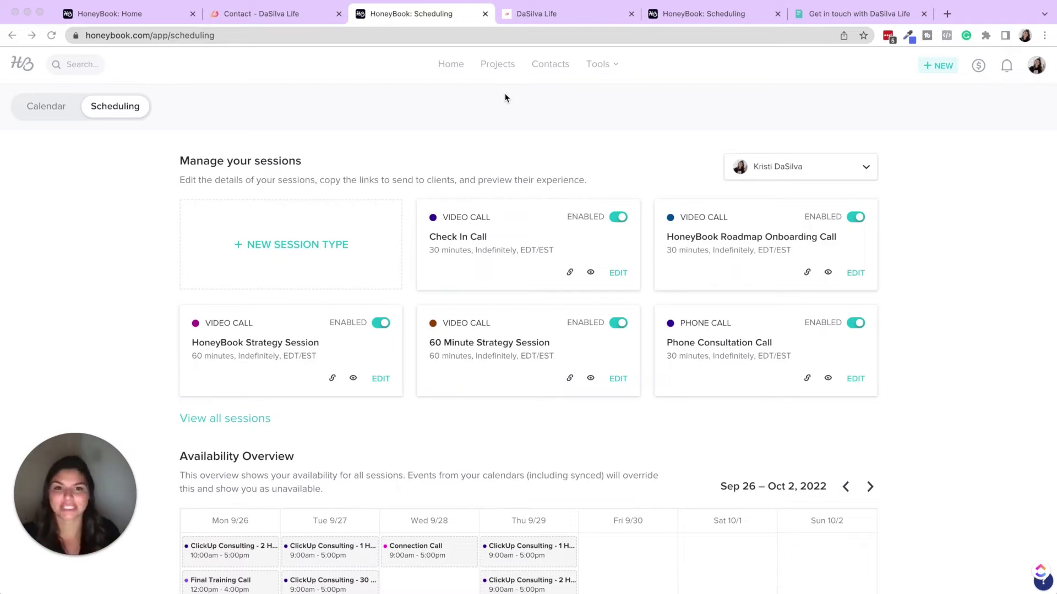
Open the template gallery and filter its templates to the Photography industry.
click(600, 64)
click(364, 142)
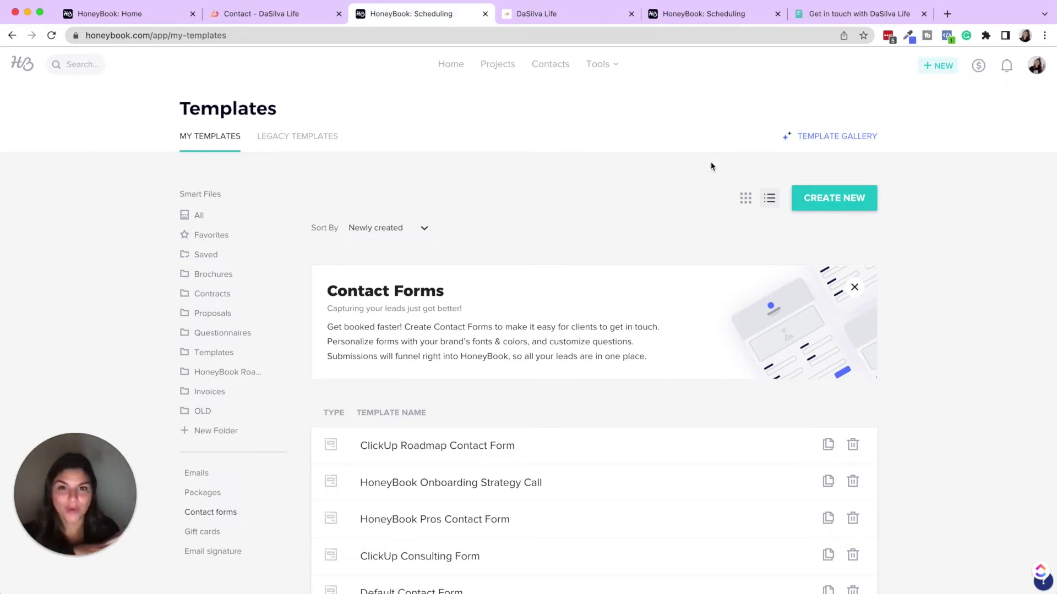
click(845, 139)
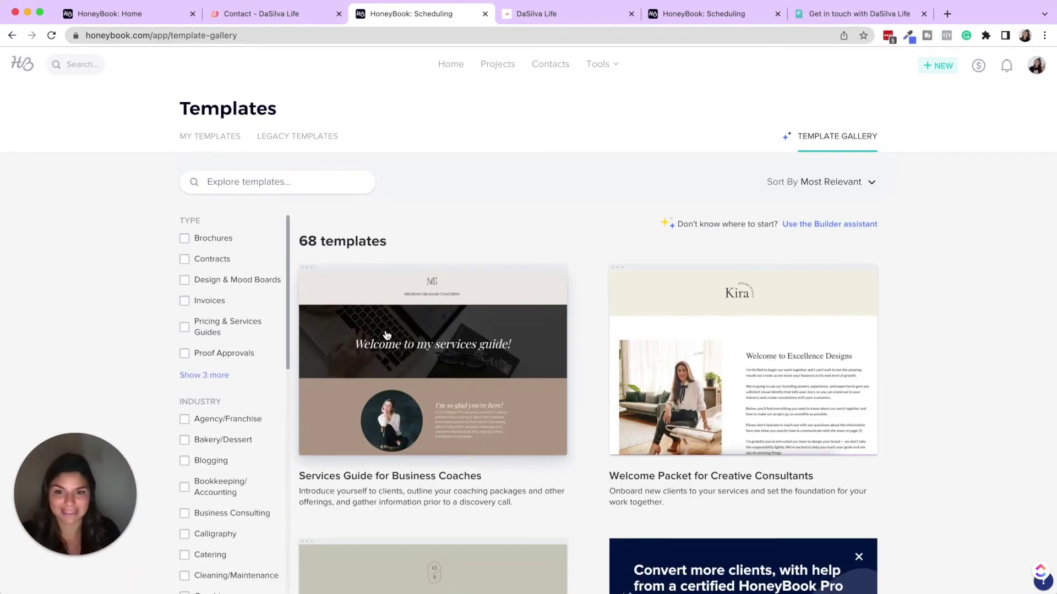
scroll(236, 378, down, 6)
scroll(235, 378, down, 6)
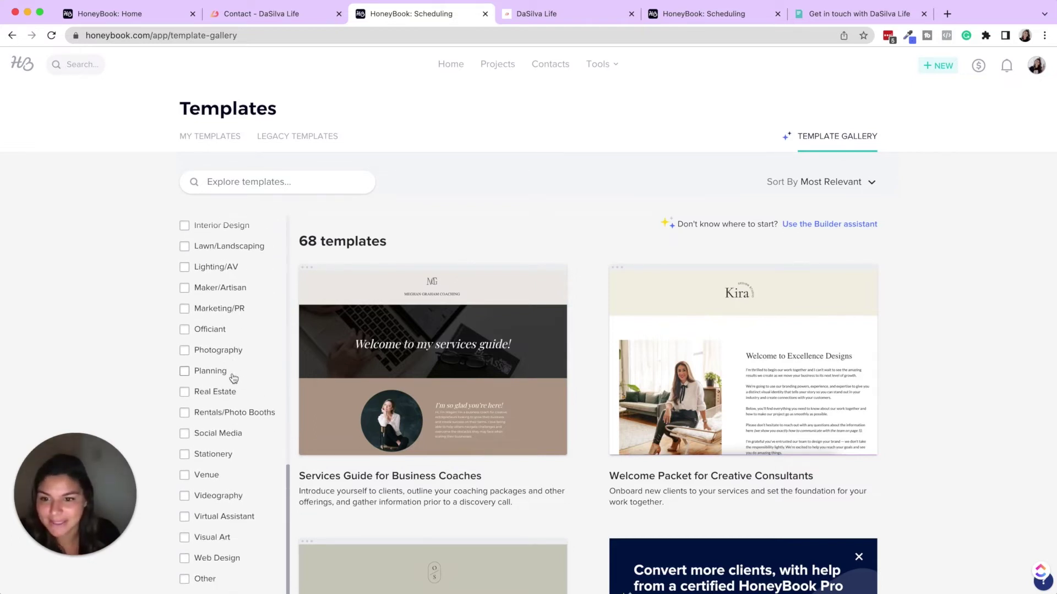
click(184, 352)
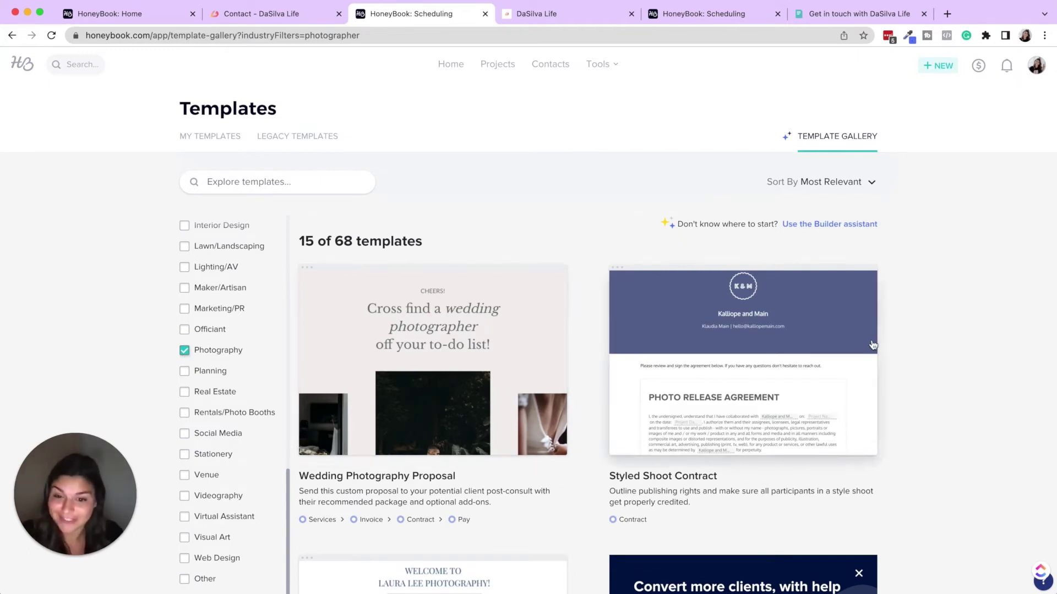
Browse the photography templates and open the preview of the Brand Photography Pricing Guide.
scroll(874, 346, down, 3)
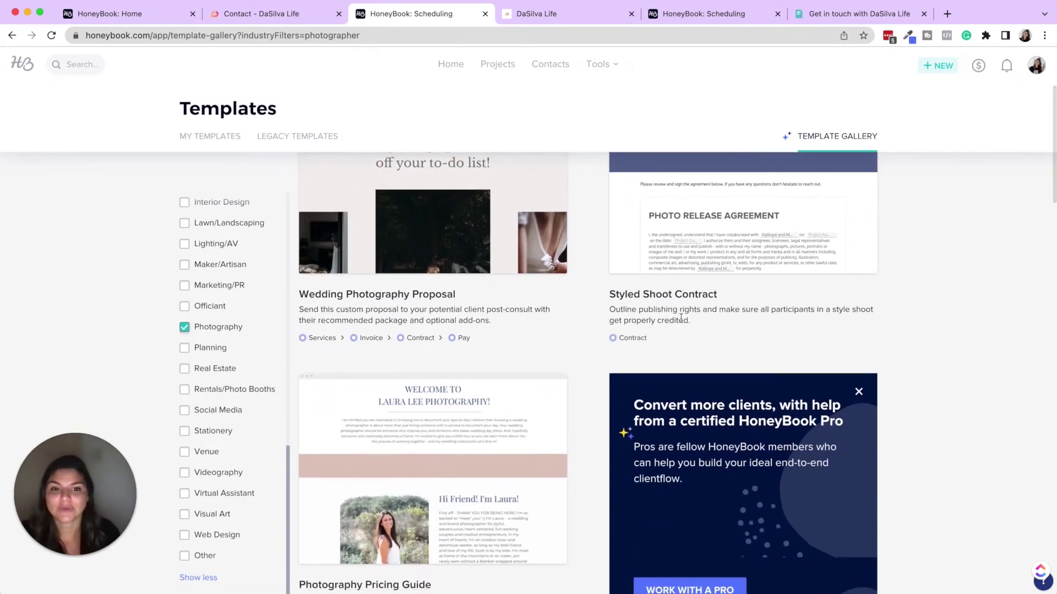
scroll(695, 322, down, 2)
scroll(694, 318, down, 6)
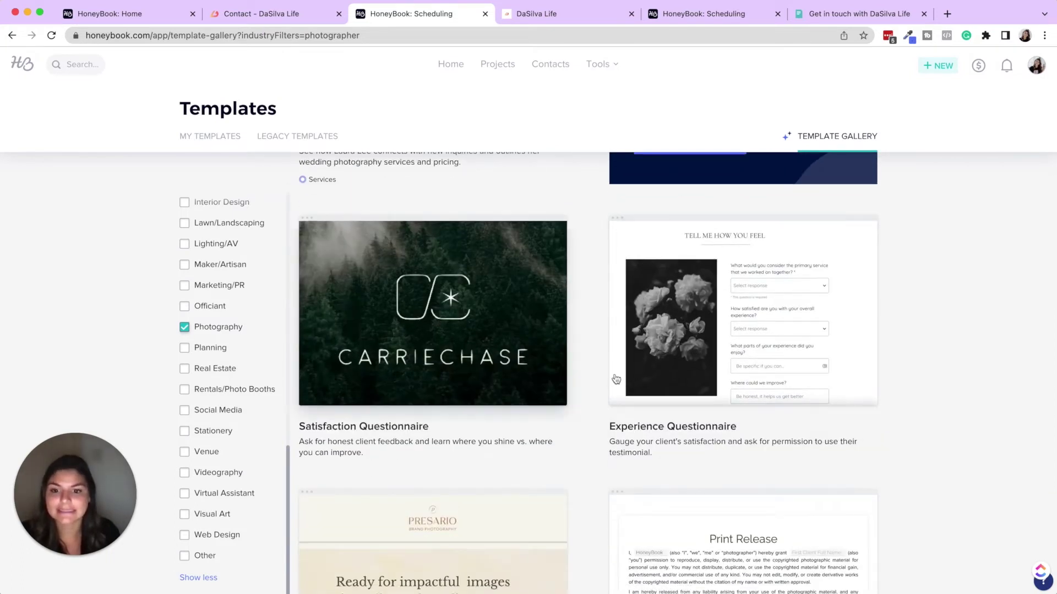
scroll(629, 374, down, 6)
scroll(629, 375, up, 2)
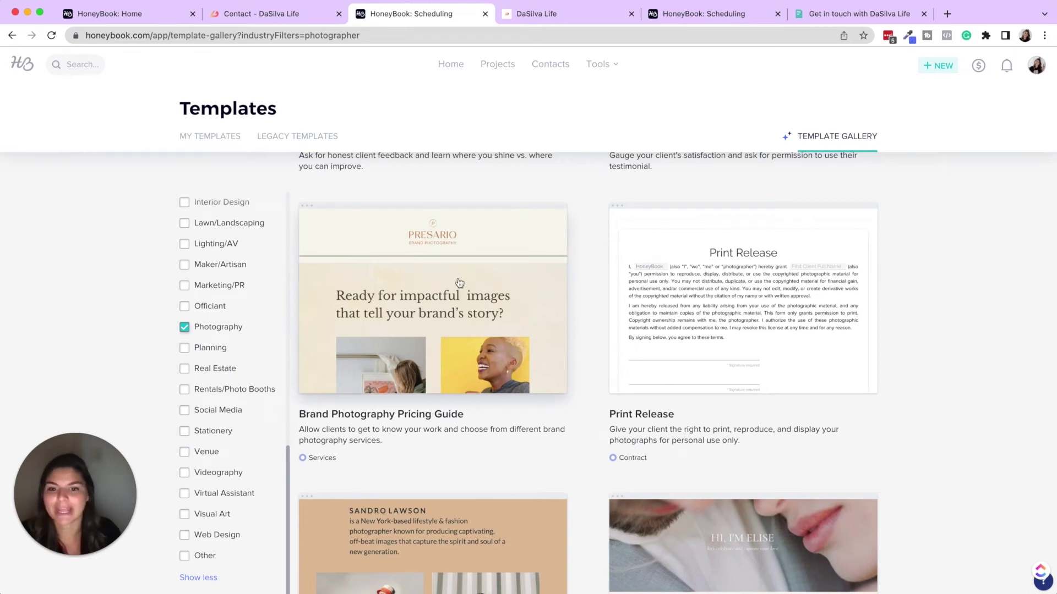
click(459, 283)
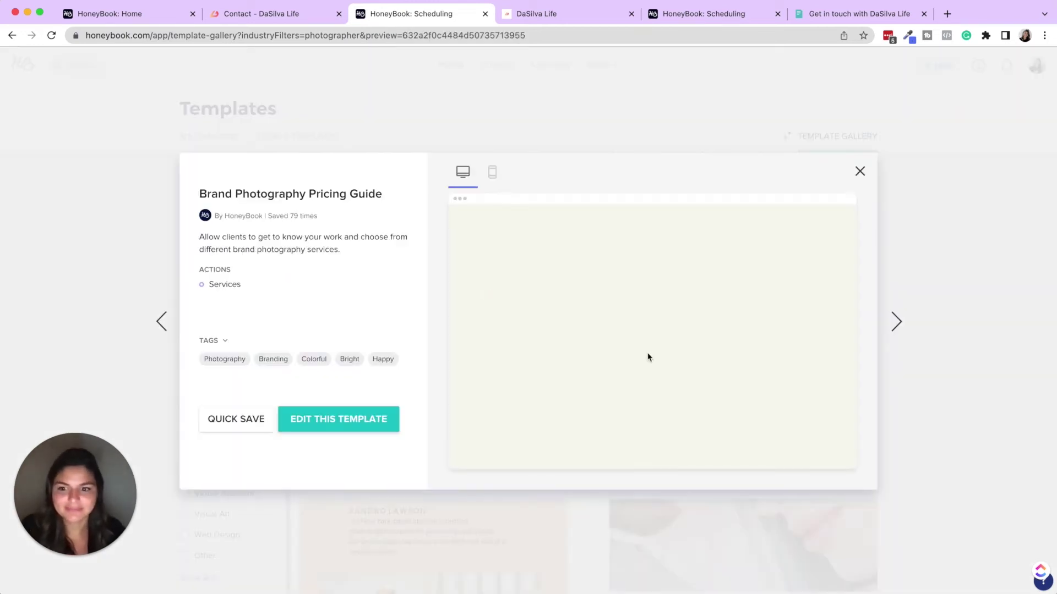
Save the Brand Photography Pricing Guide template for editing and dismiss the notifications over the editor.
click(344, 423)
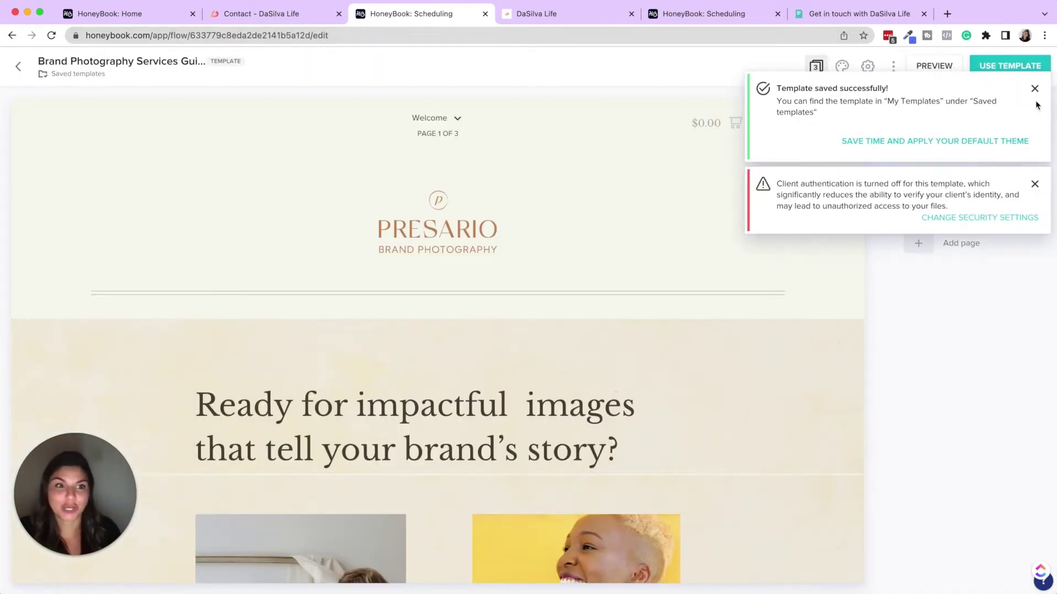
click(1035, 88)
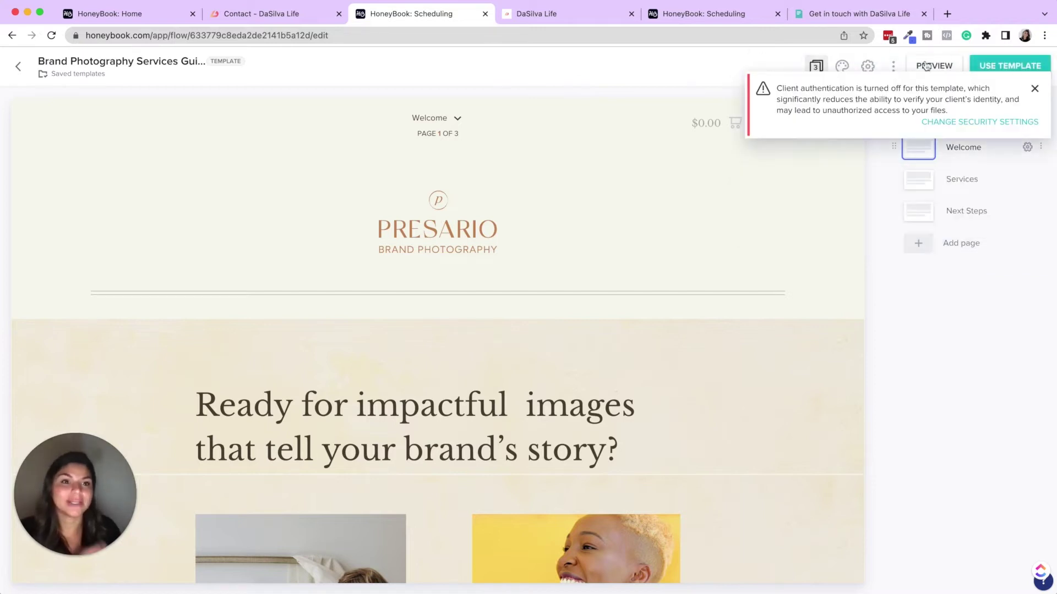
click(1034, 88)
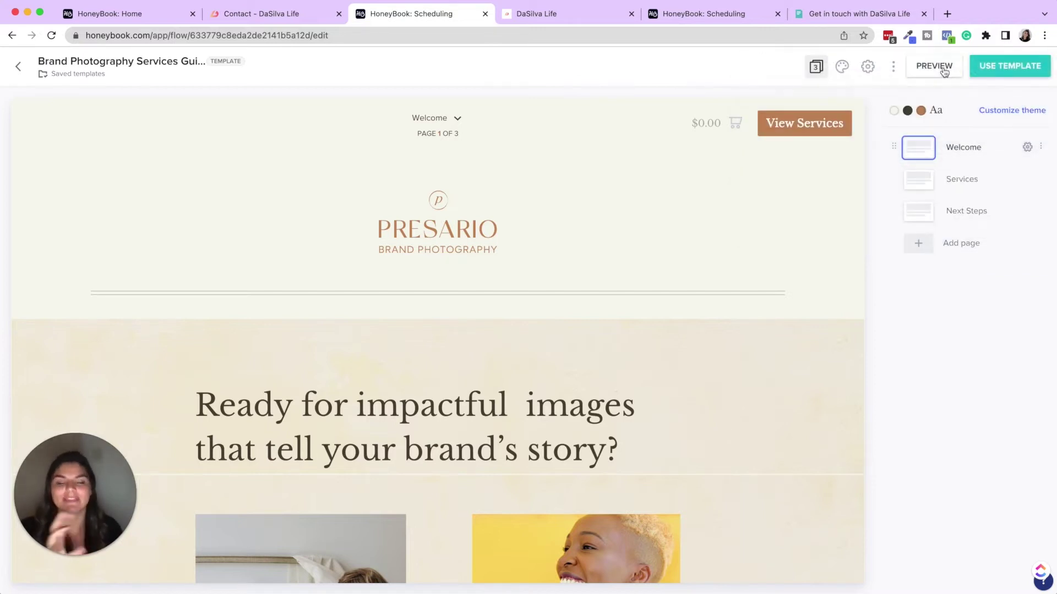
Preview the brand photography guide as a client and read through its Welcome page down to the five-step process.
click(943, 67)
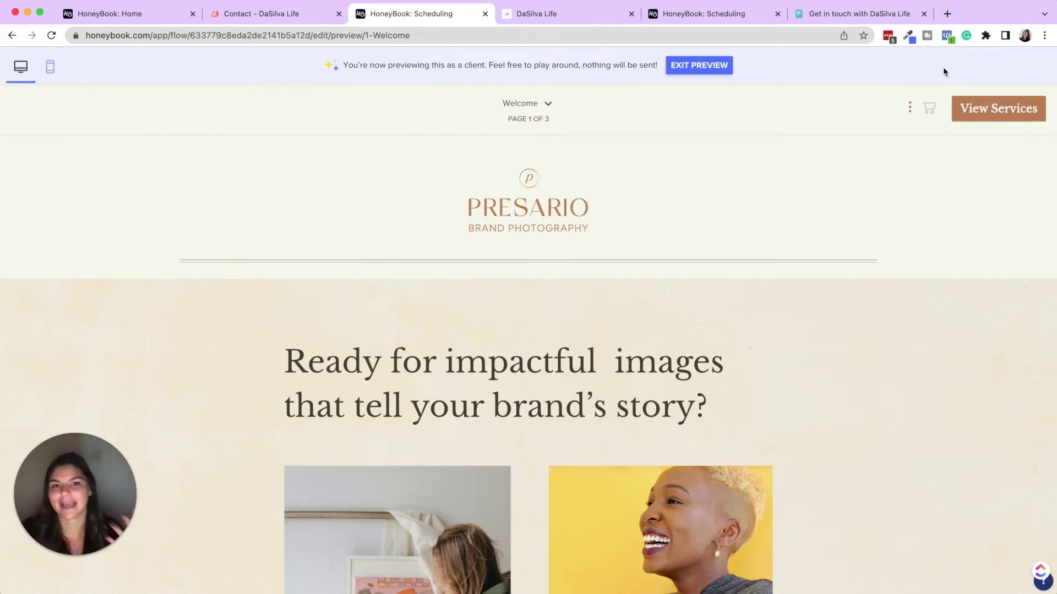
scroll(582, 308, down, 2)
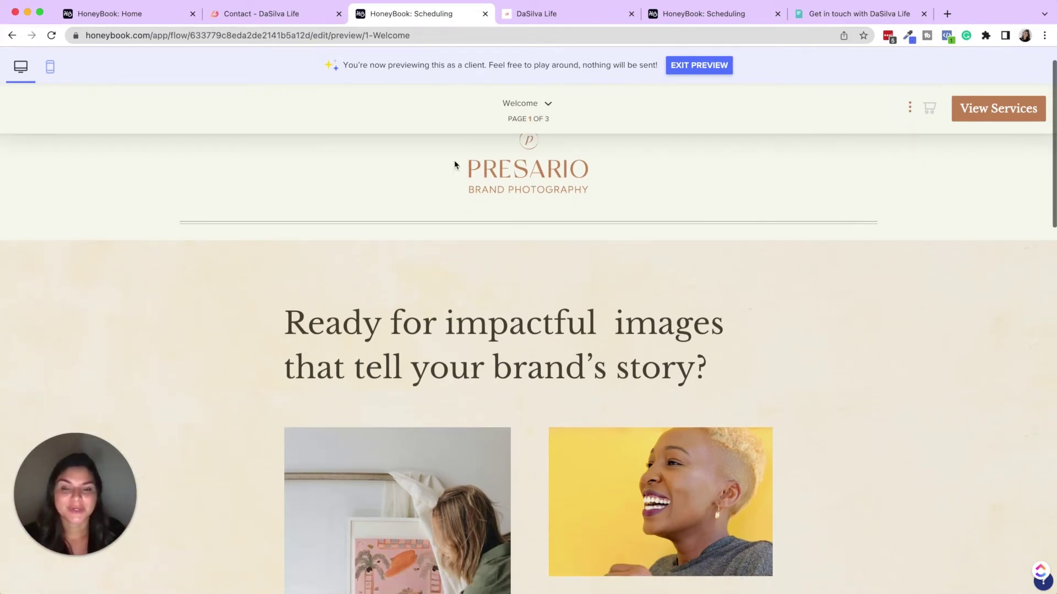
scroll(552, 250, up, 2)
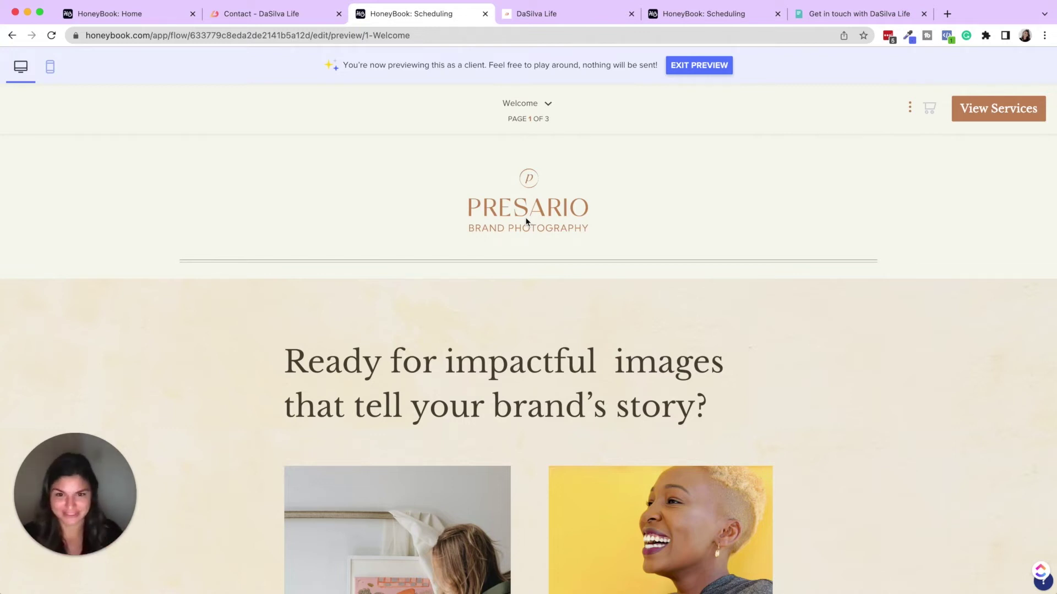
scroll(525, 217, down, 5)
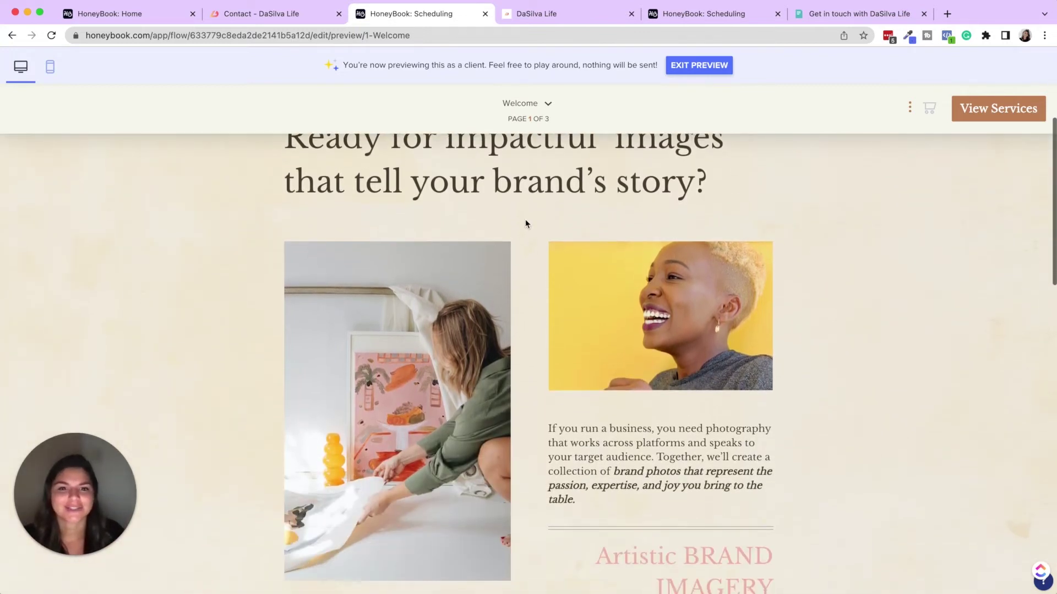
scroll(525, 223, down, 7)
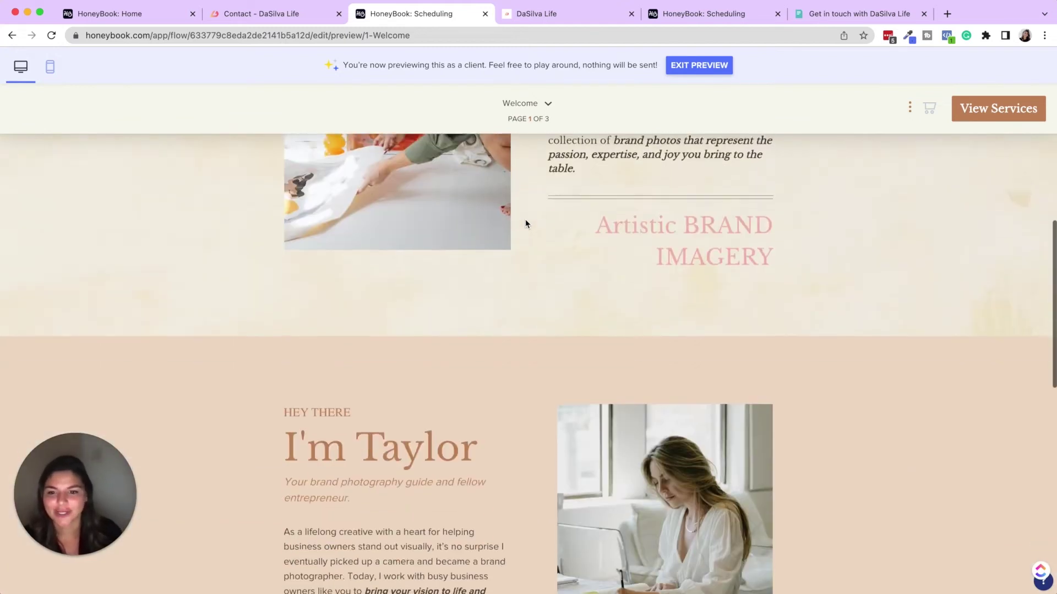
scroll(524, 219, down, 11)
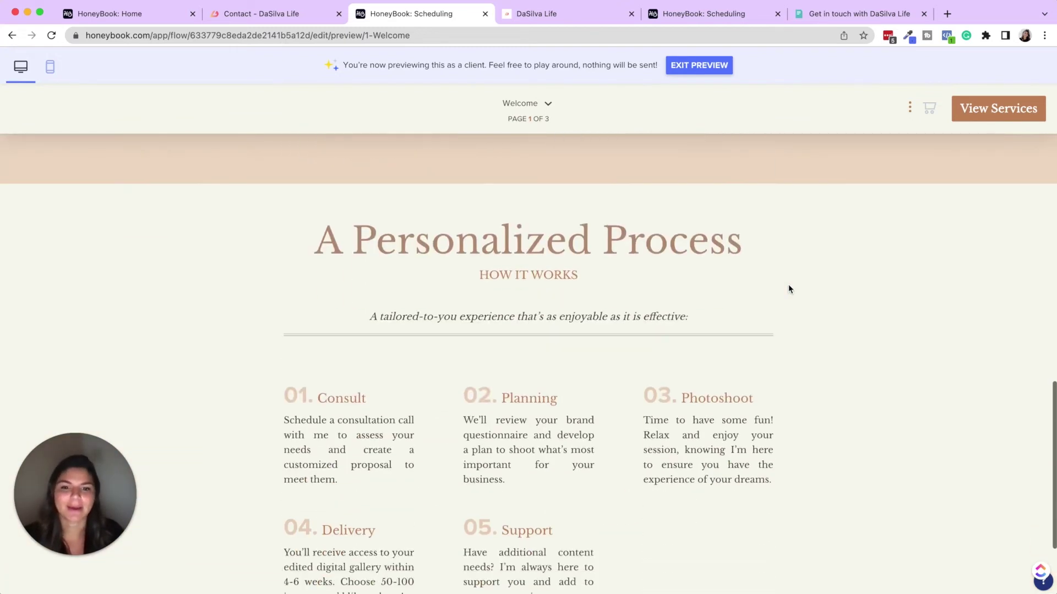
scroll(788, 289, down, 3)
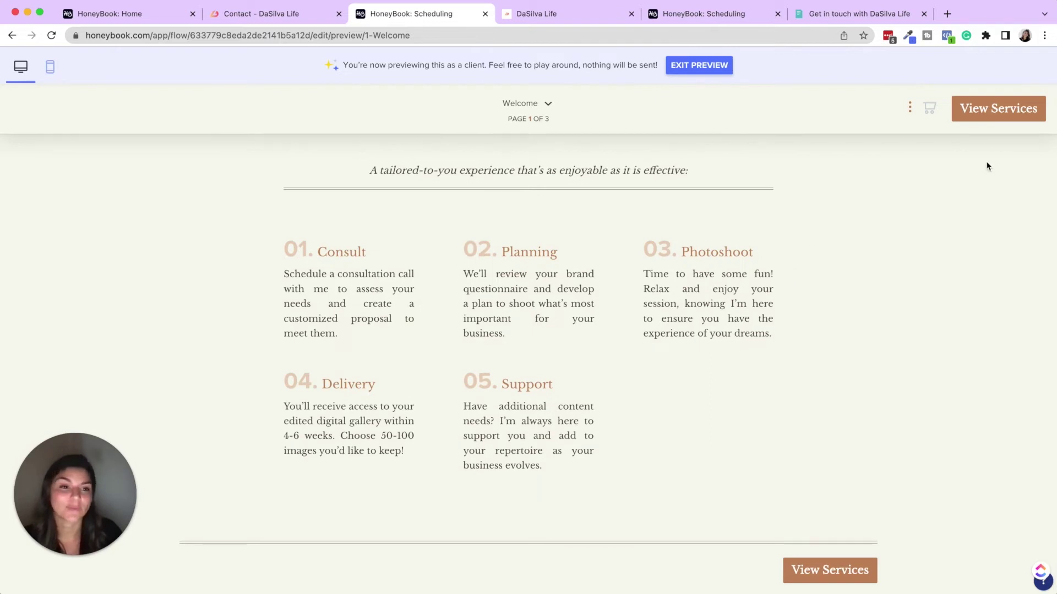
Go to the guide's Services page and review the Brand Experience and Brand Refresh offers with their starting investments.
click(988, 110)
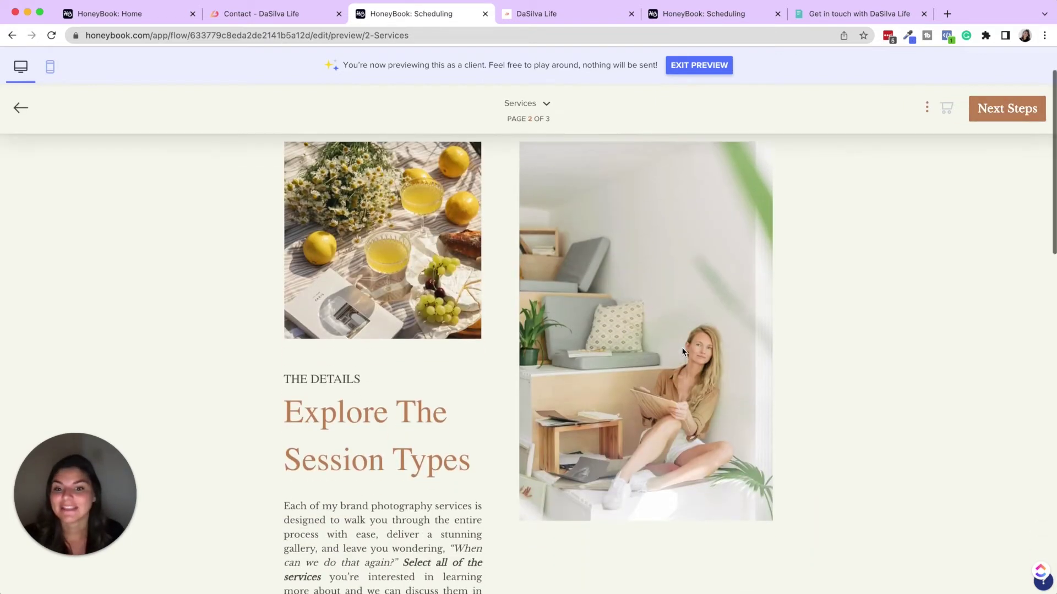
scroll(683, 351, down, 10)
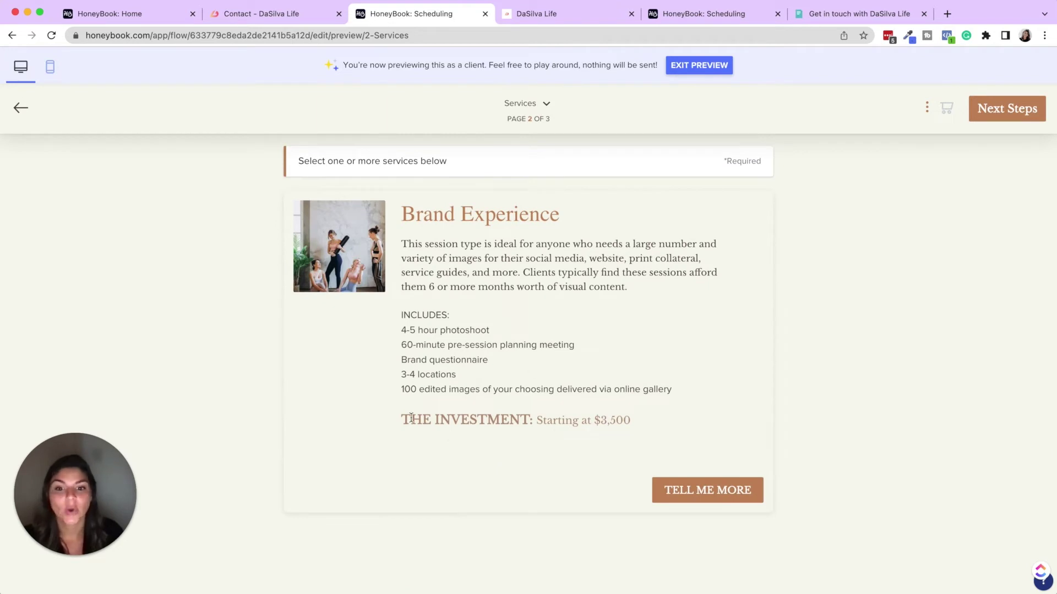
drag(410, 417, 640, 423)
click(655, 424)
scroll(665, 413, down, 7)
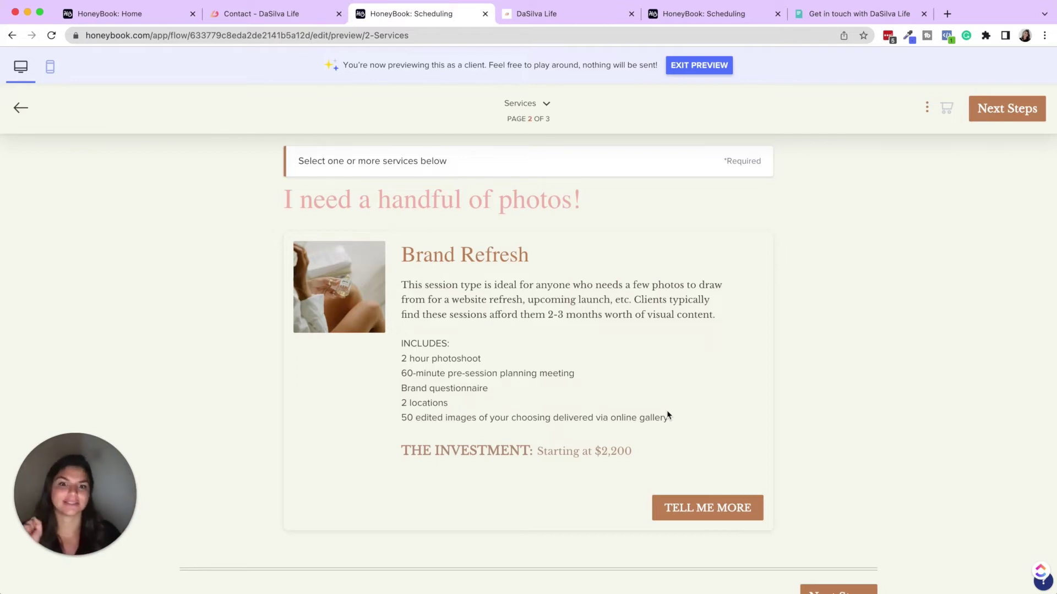
scroll(667, 414, down, 1)
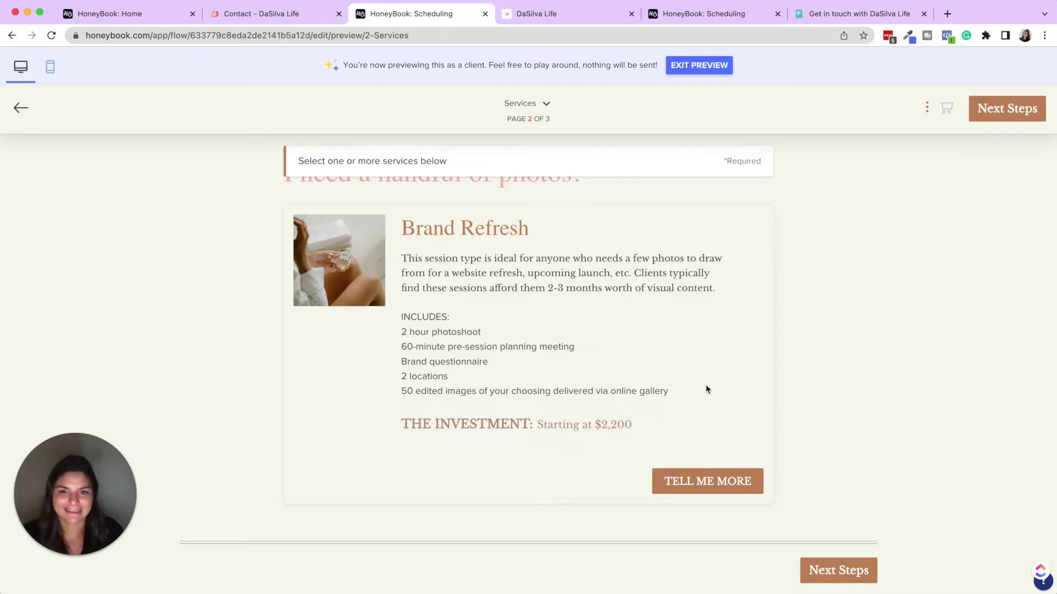
scroll(670, 397, up, 5)
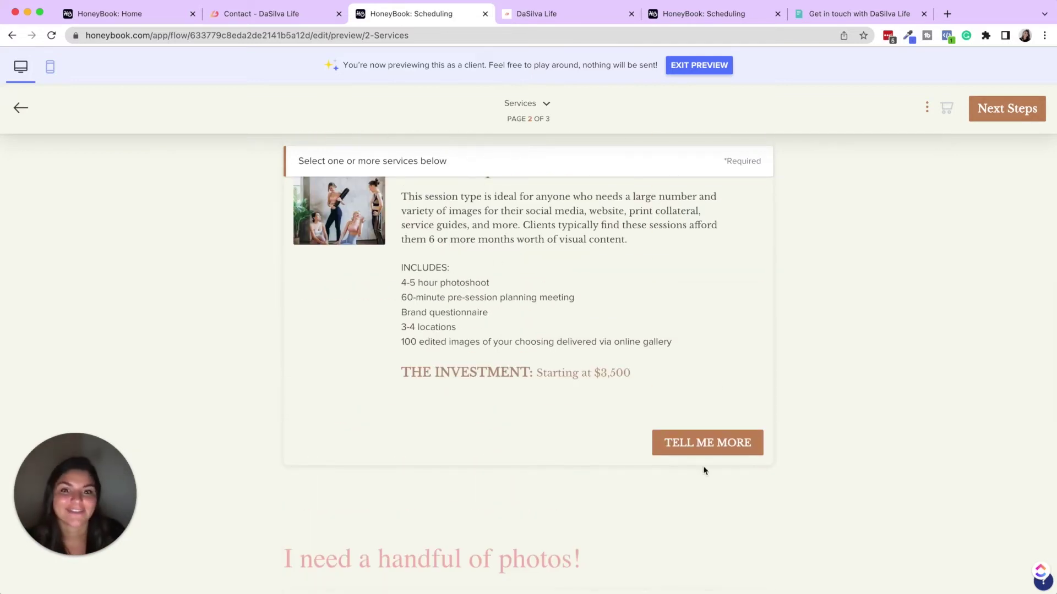
Select the Brand Experience service in the preview, review the Next Steps page, and exit the preview.
click(693, 448)
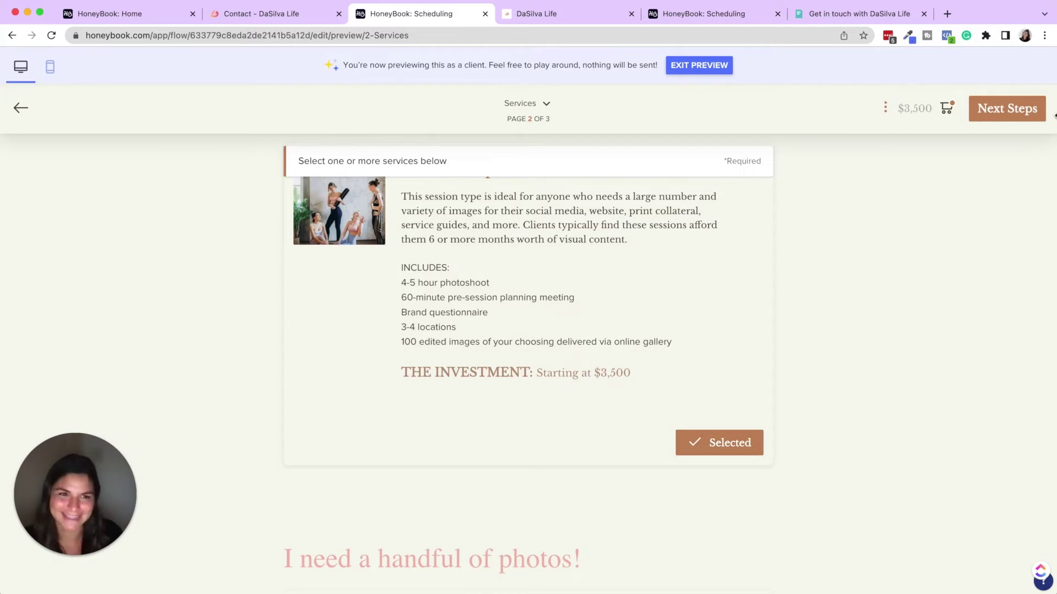
click(1010, 109)
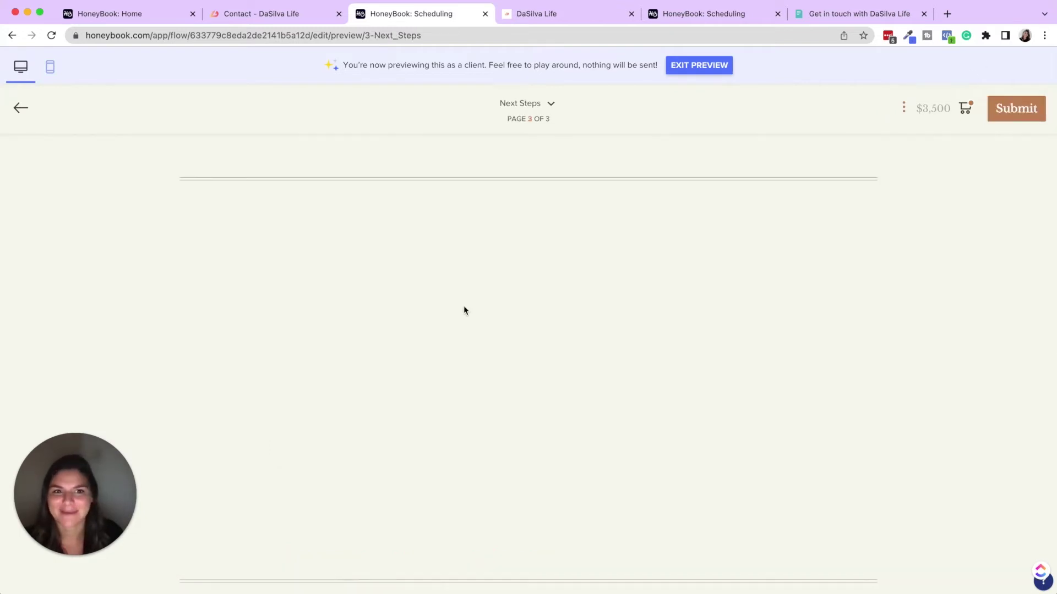
scroll(464, 305, down, 8)
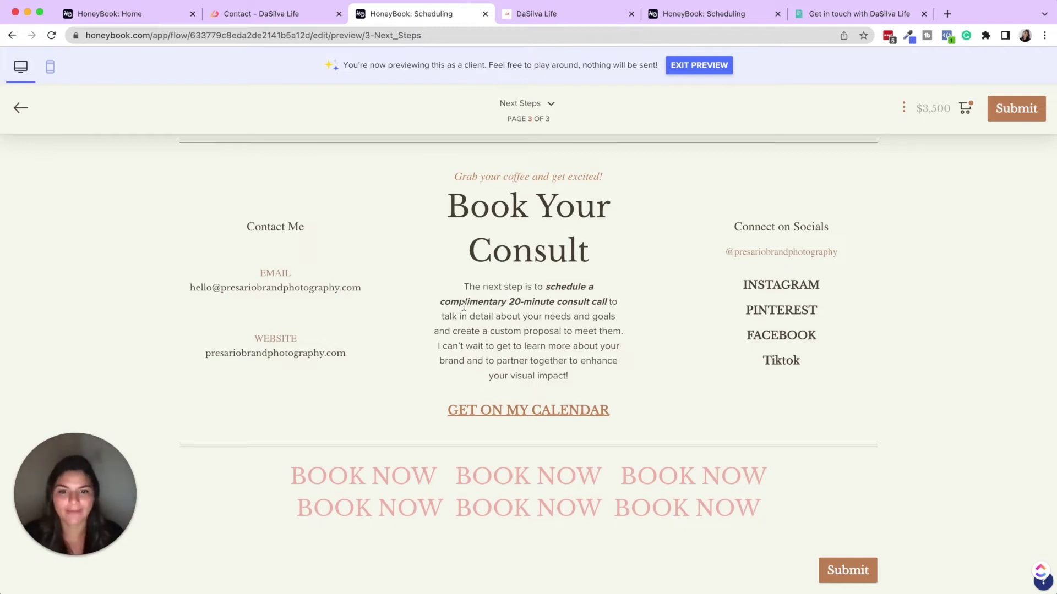
scroll(464, 306, up, 7)
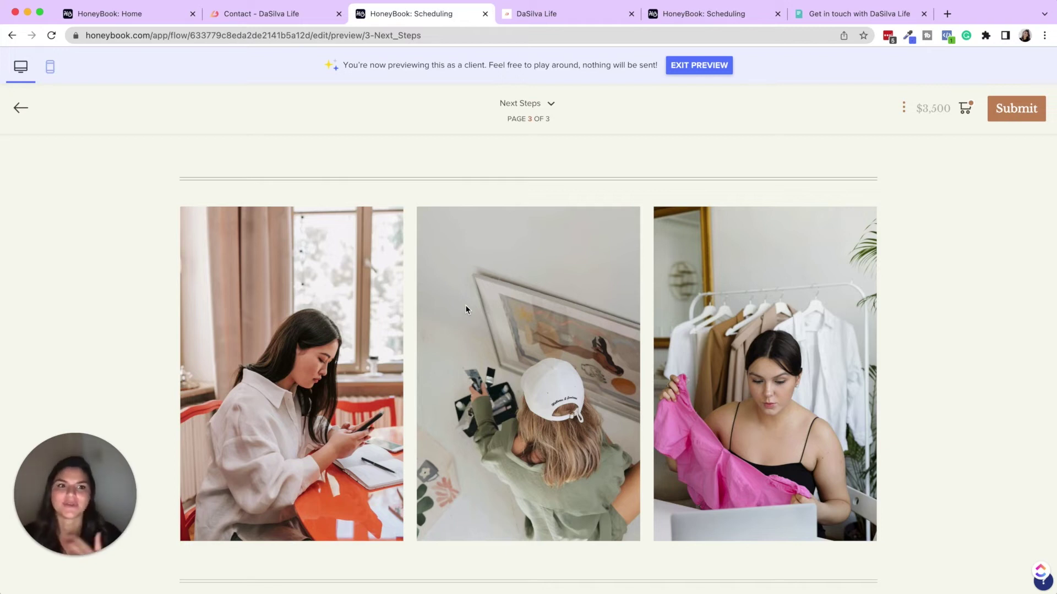
click(688, 64)
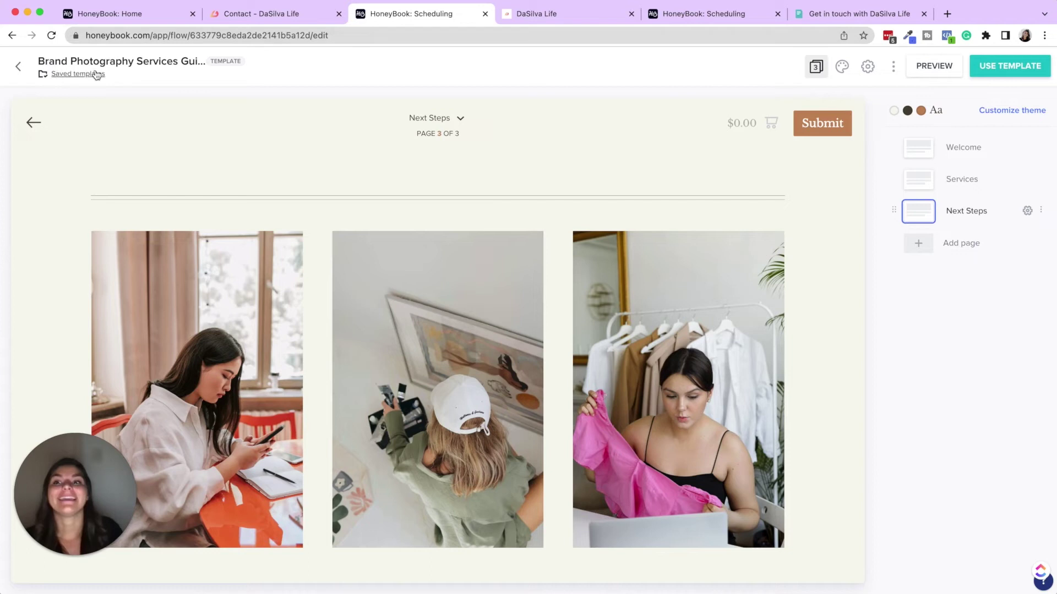
Leave the guide and open the Photography Proposal from the Templates folder in My Templates.
click(19, 66)
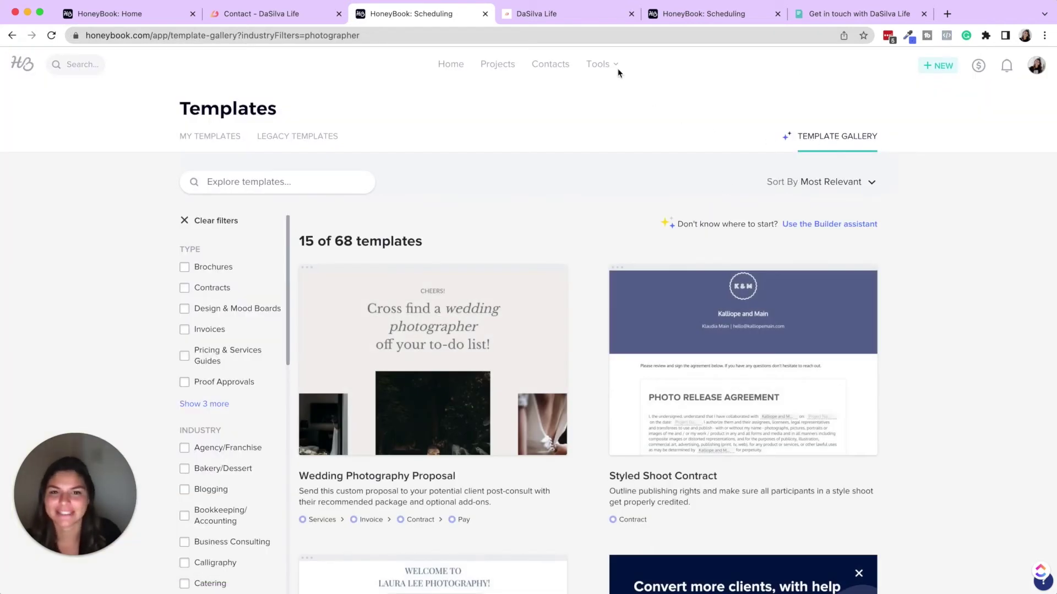
click(605, 65)
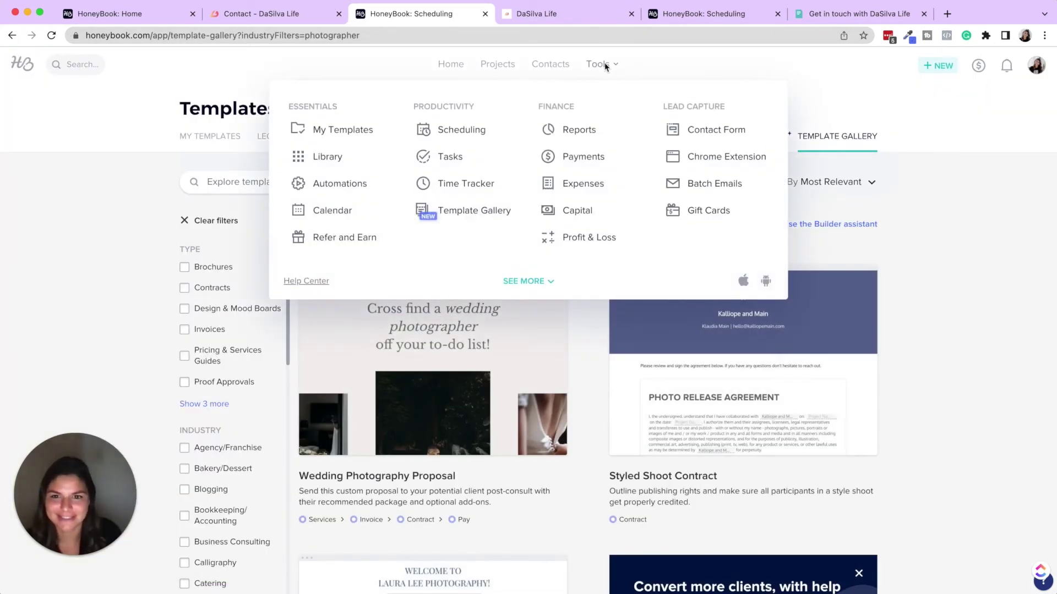
click(301, 132)
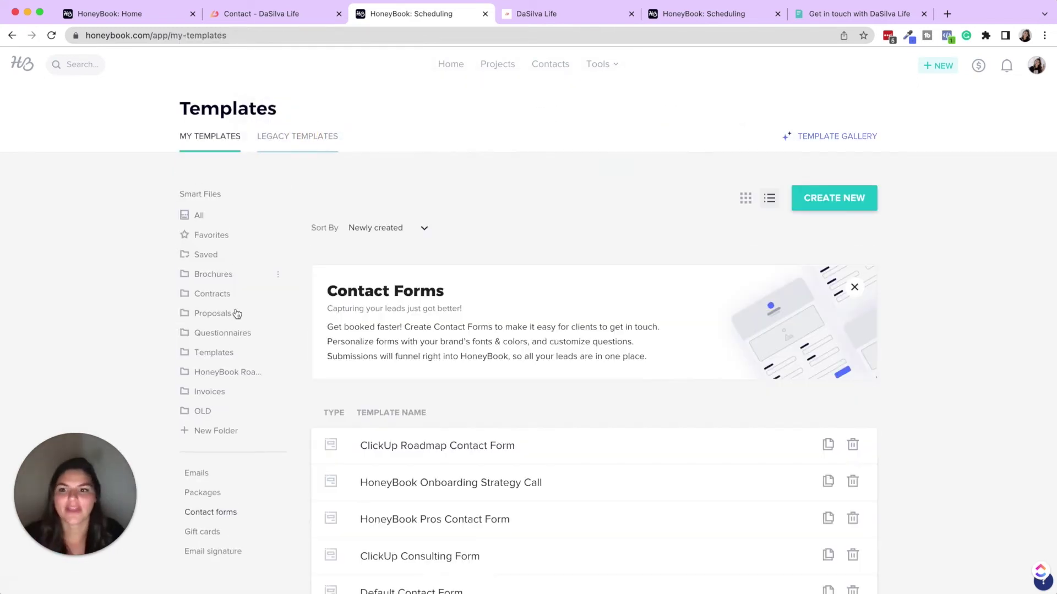
click(212, 354)
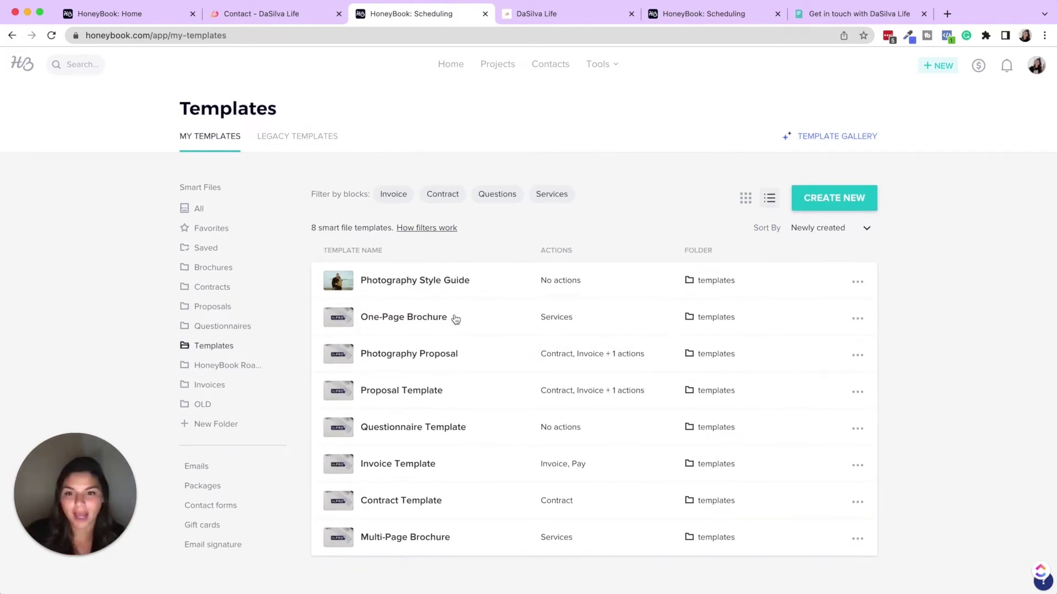
click(434, 360)
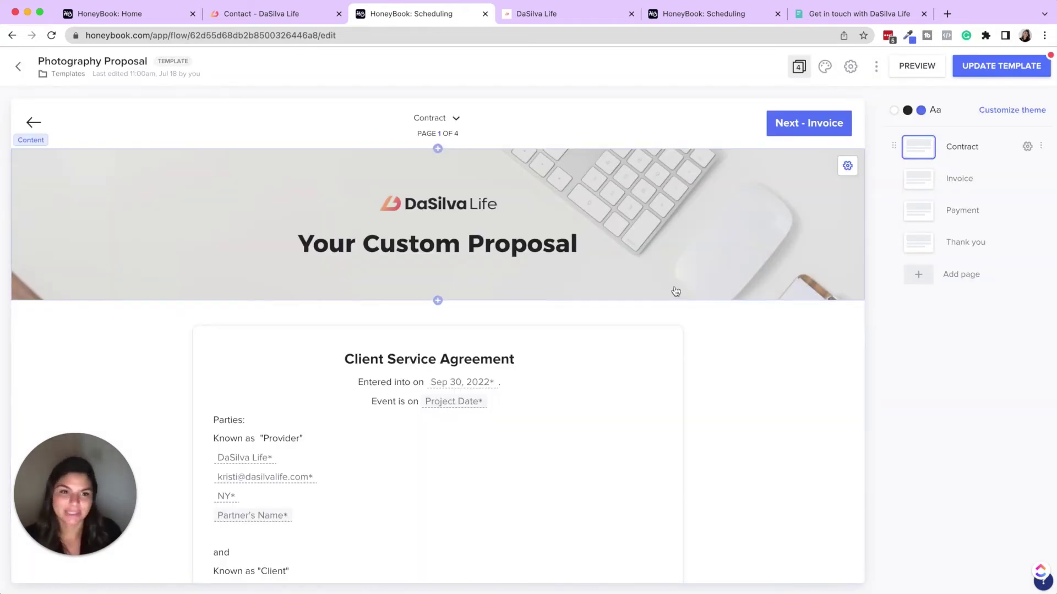
Review the proposal's Contract, Invoice, Payment and Thank you pages in order.
scroll(625, 314, down, 20)
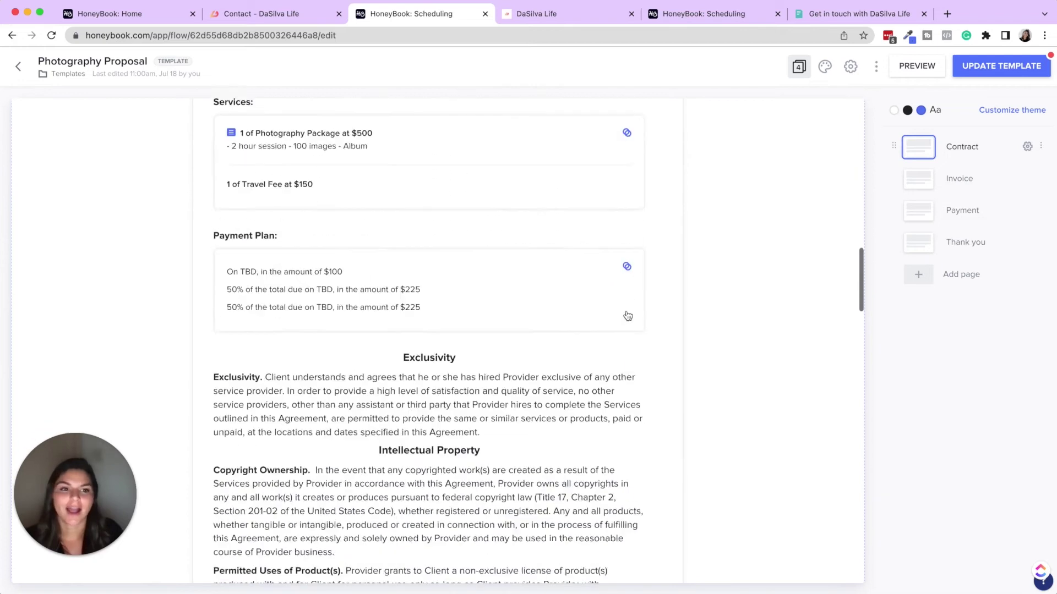
click(958, 178)
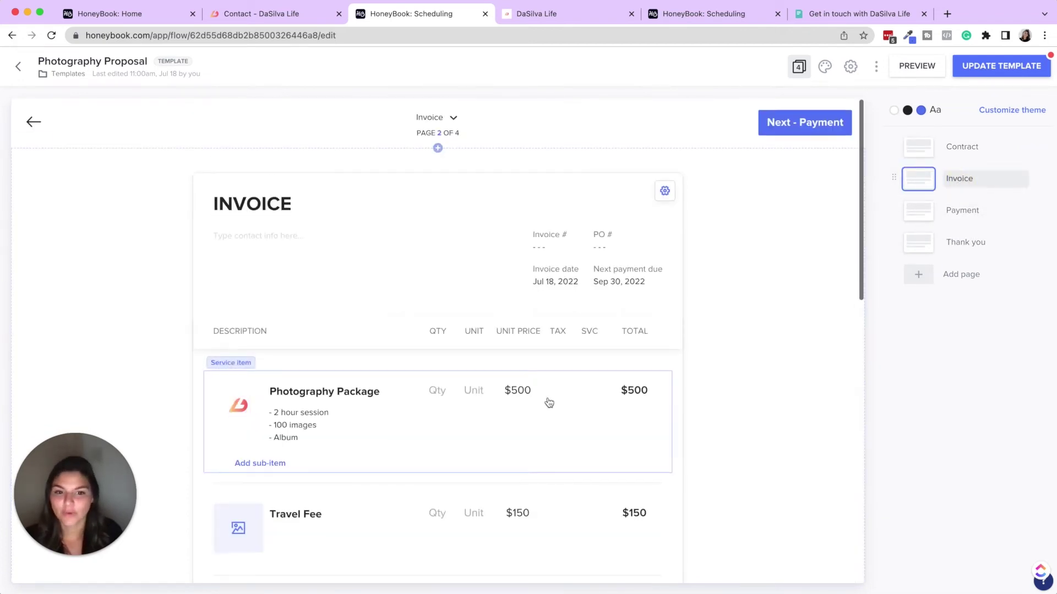
scroll(551, 400, down, 5)
click(993, 211)
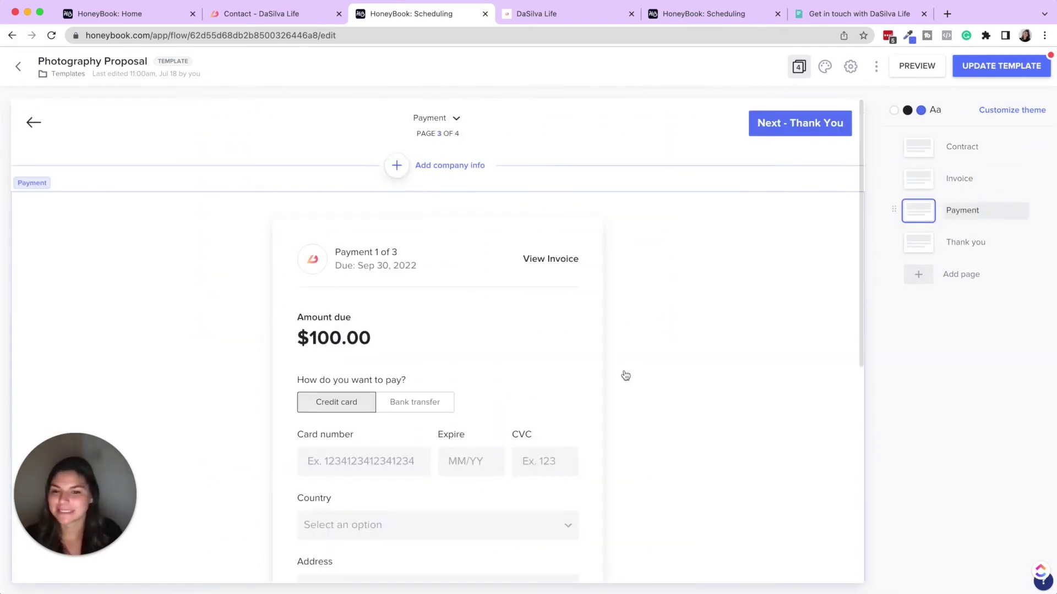
scroll(626, 375, down, 4)
scroll(626, 375, down, 3)
click(965, 242)
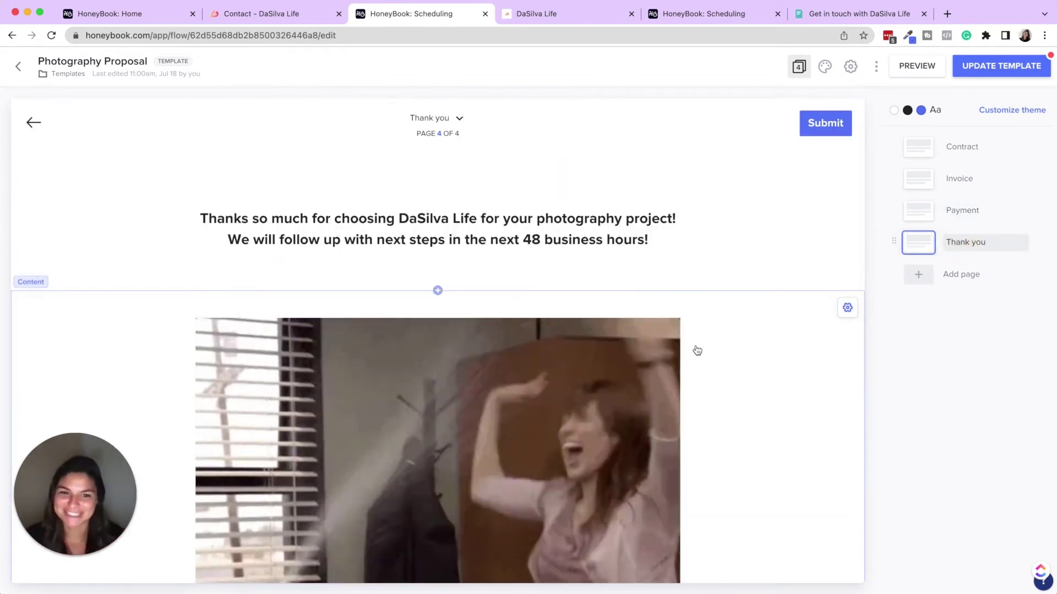
Return to the Contract page and open the settings of the Project Date smart field in the Client Service Agreement.
click(955, 147)
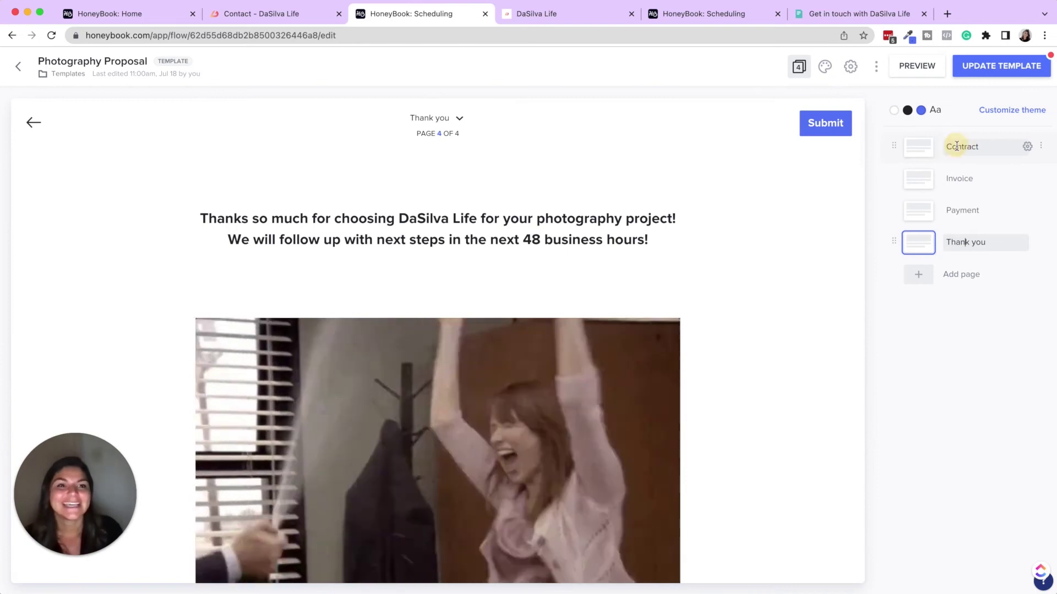
scroll(495, 302, down, 3)
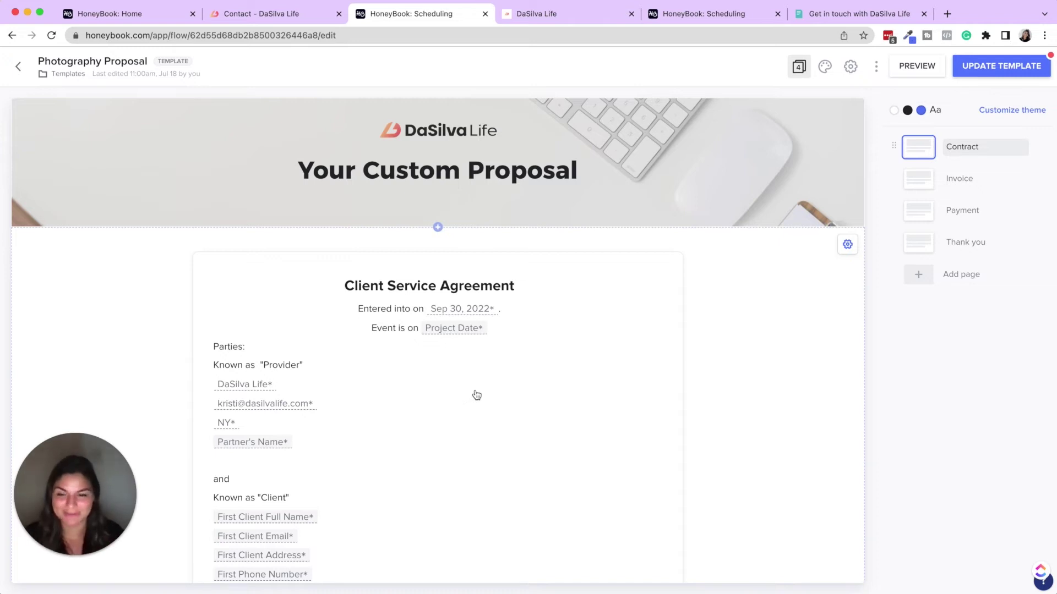
click(306, 295)
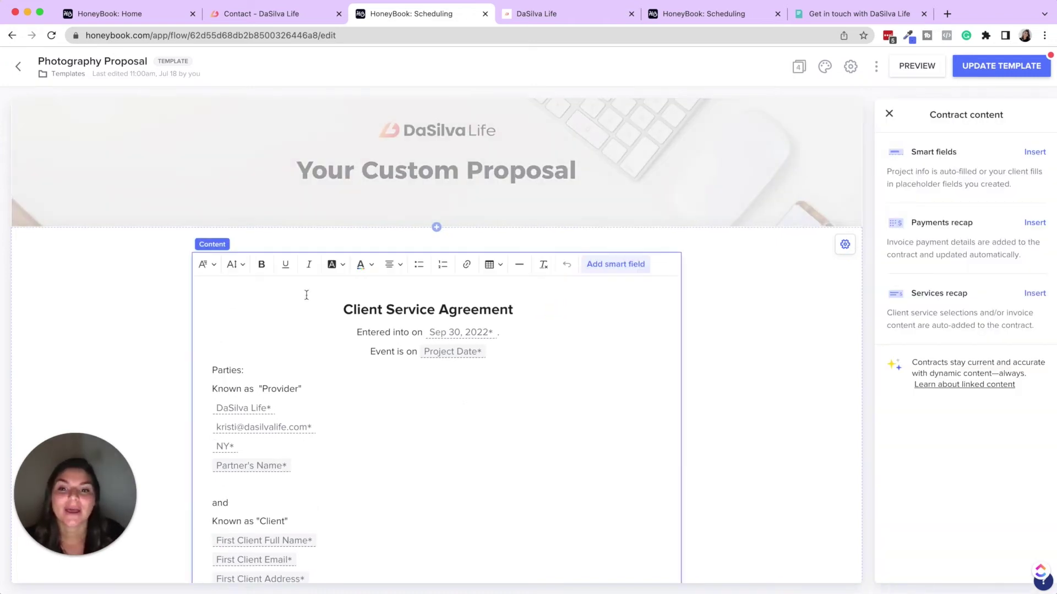
scroll(452, 308, down, 2)
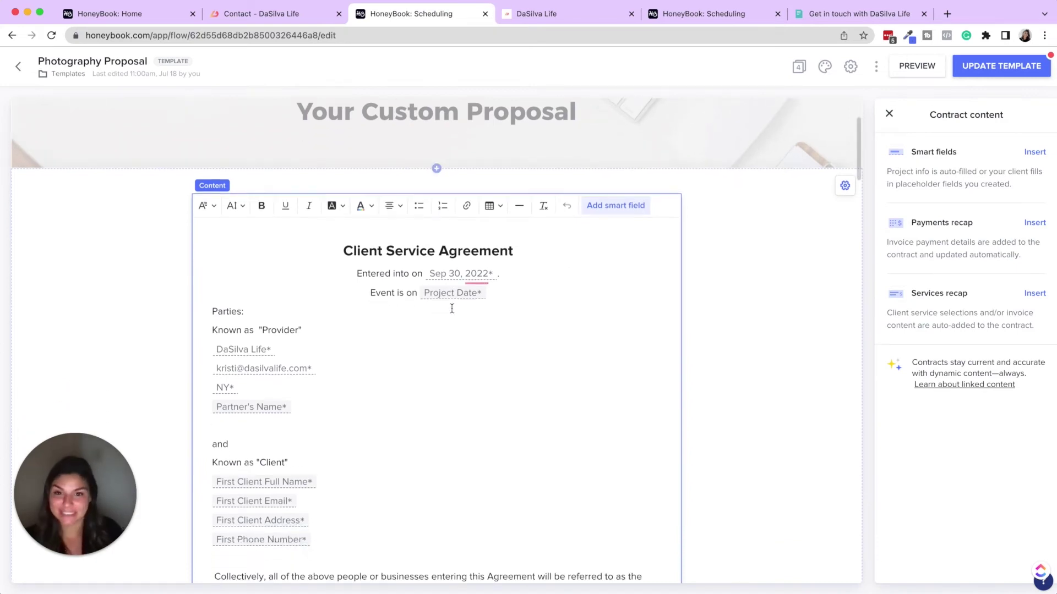
click(401, 295)
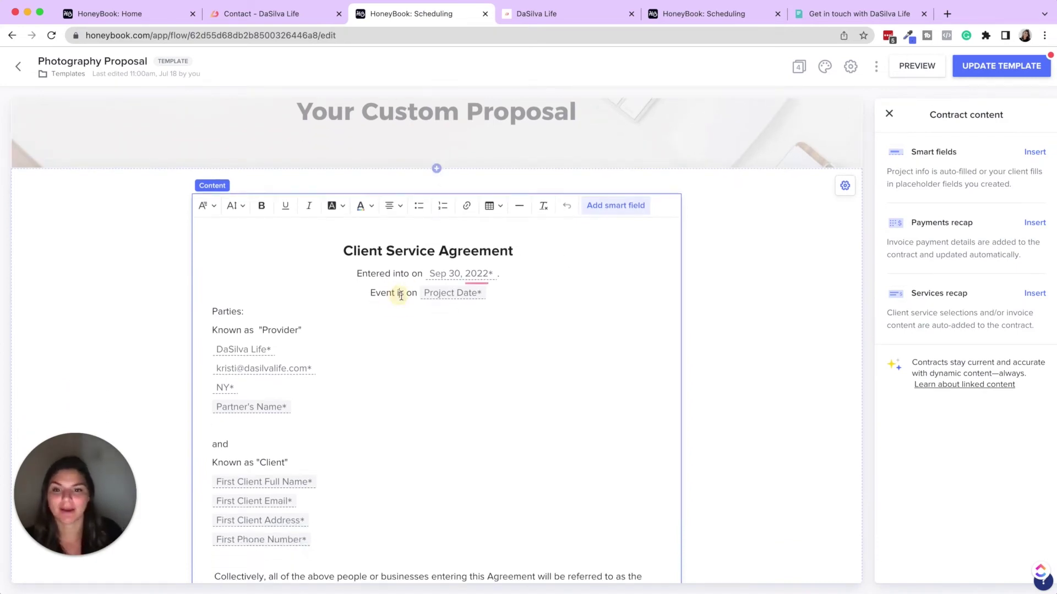
click(459, 294)
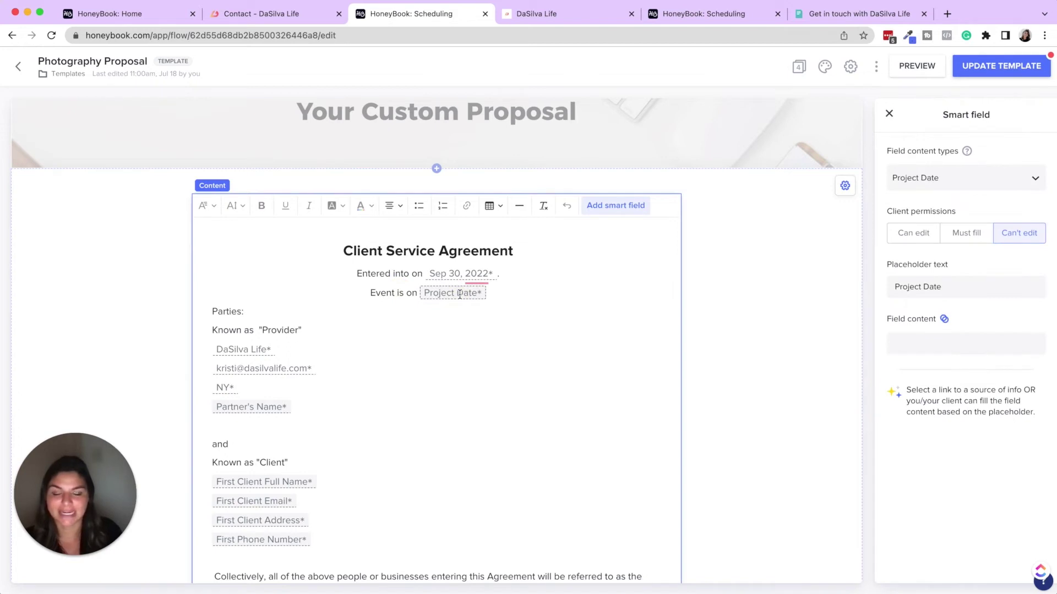
Save the changes to the Photography Proposal template, dismiss the project prompt for a new smart file, and close the contract content settings.
click(586, 294)
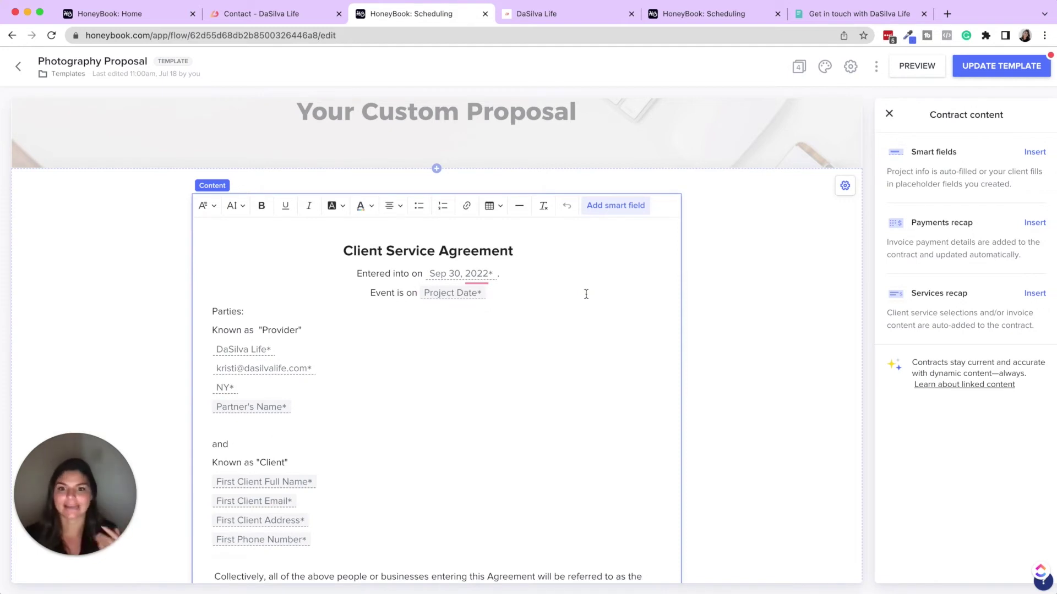
mouse_move(1000, 69)
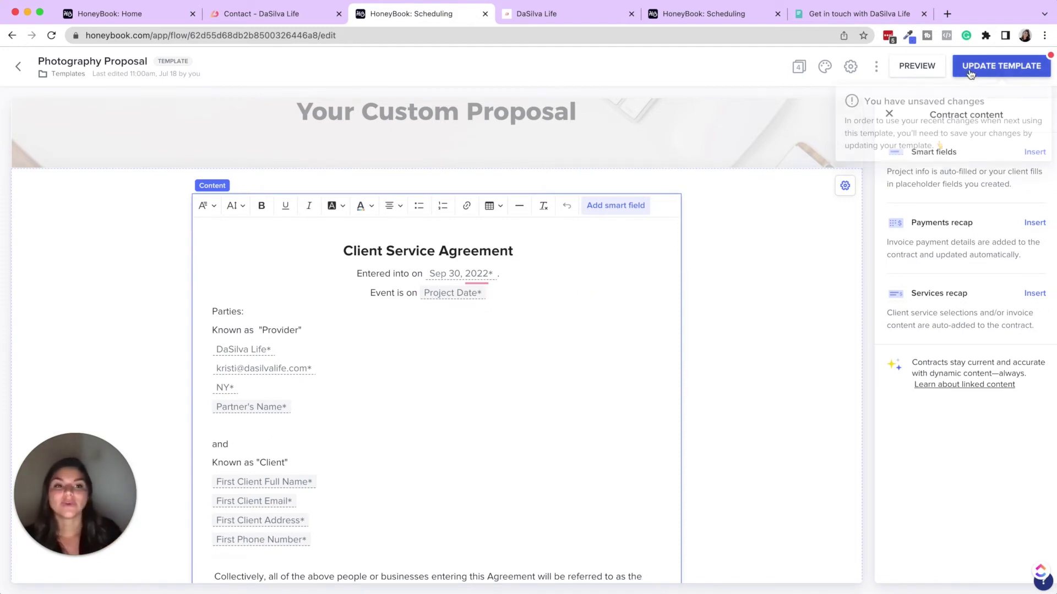
click(1016, 65)
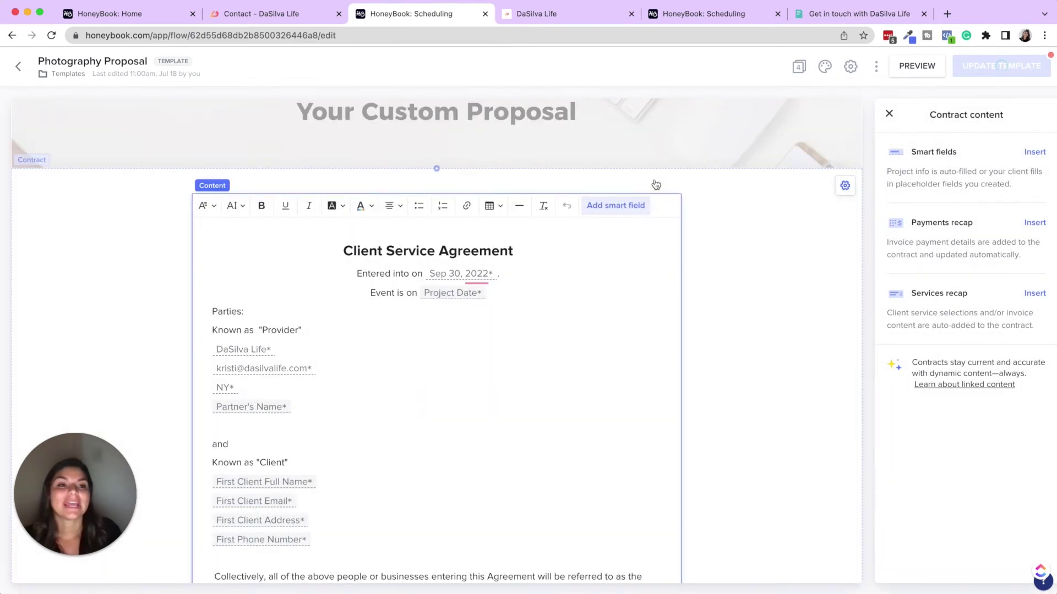
click(1002, 67)
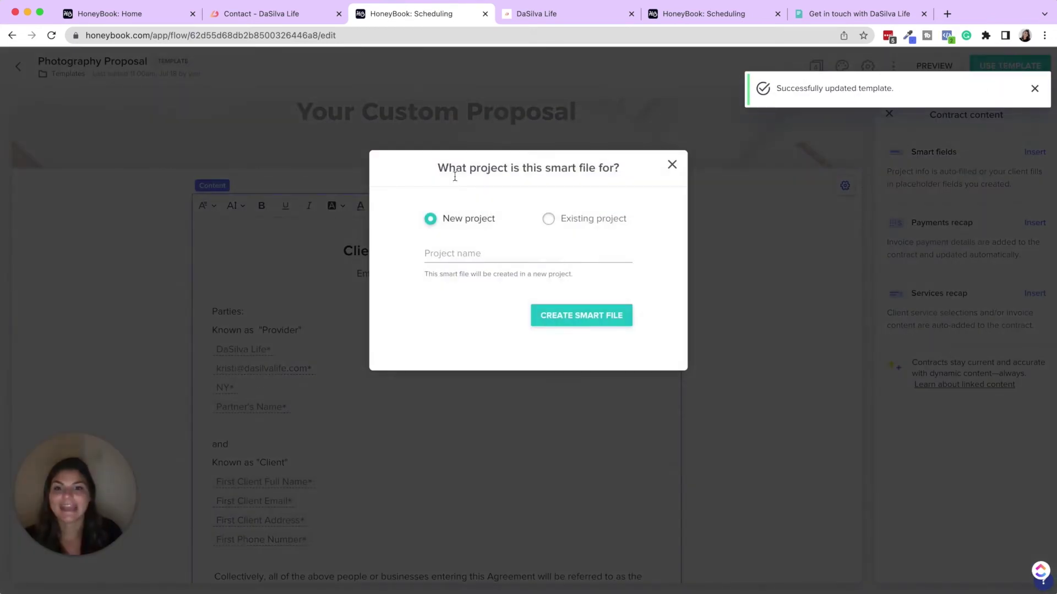
click(671, 166)
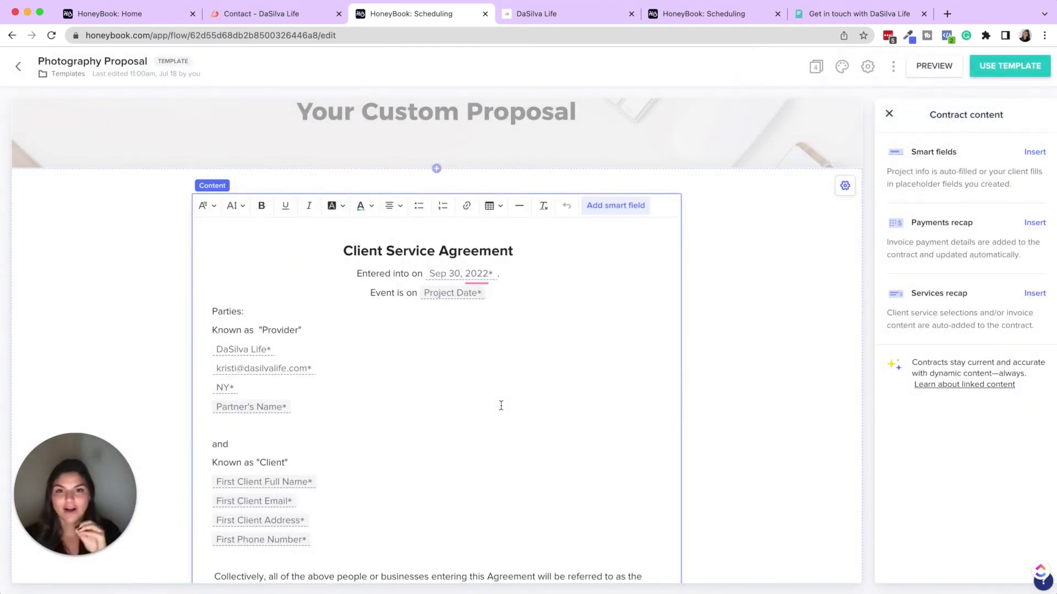
click(888, 114)
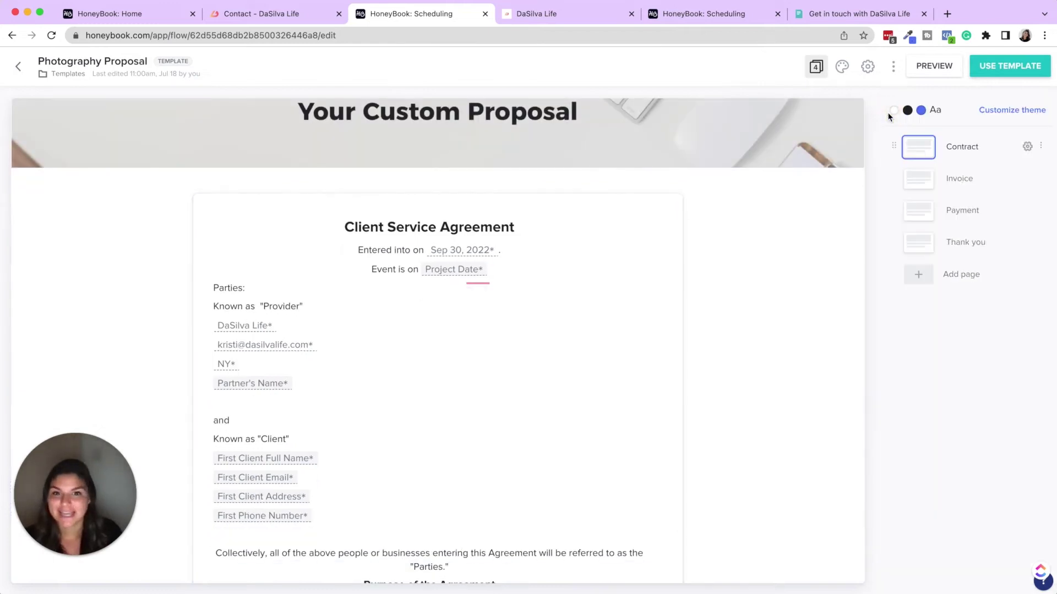
Review the payment schedule on the proposal's Invoice page and its payment settings, then close the settings.
click(957, 178)
scroll(503, 309, down, 4)
scroll(502, 309, down, 8)
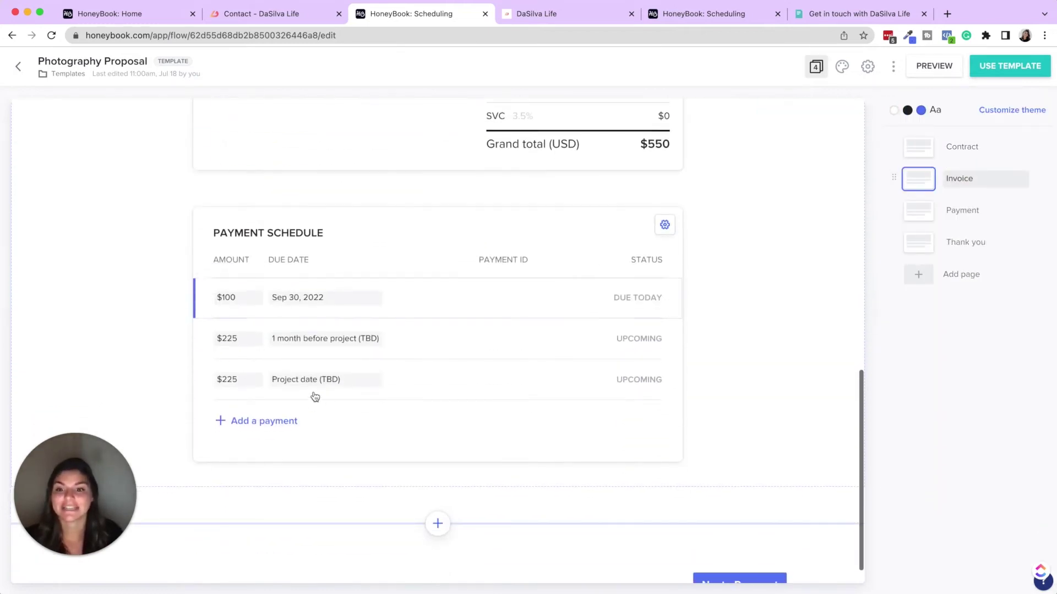
click(401, 442)
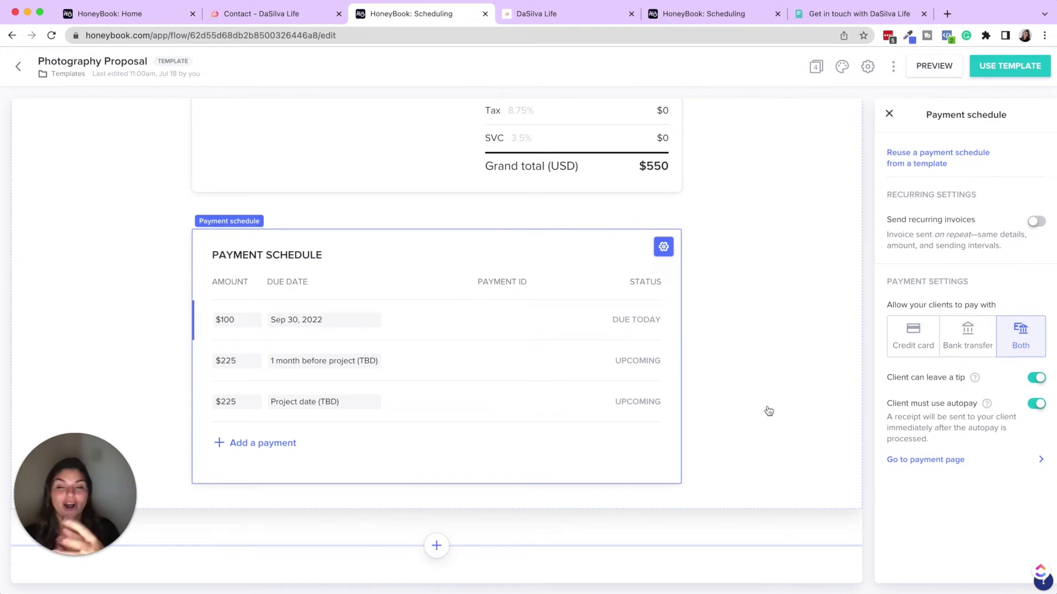
click(889, 113)
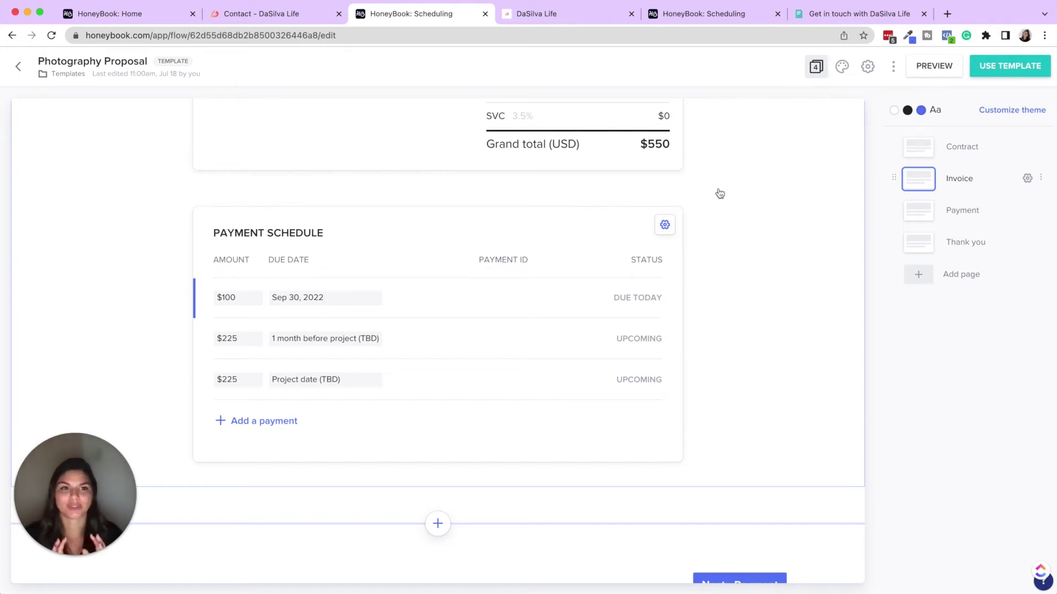
Preview the proposal as a client from the Contract page through Invoice to Payment, and exit the preview.
click(934, 65)
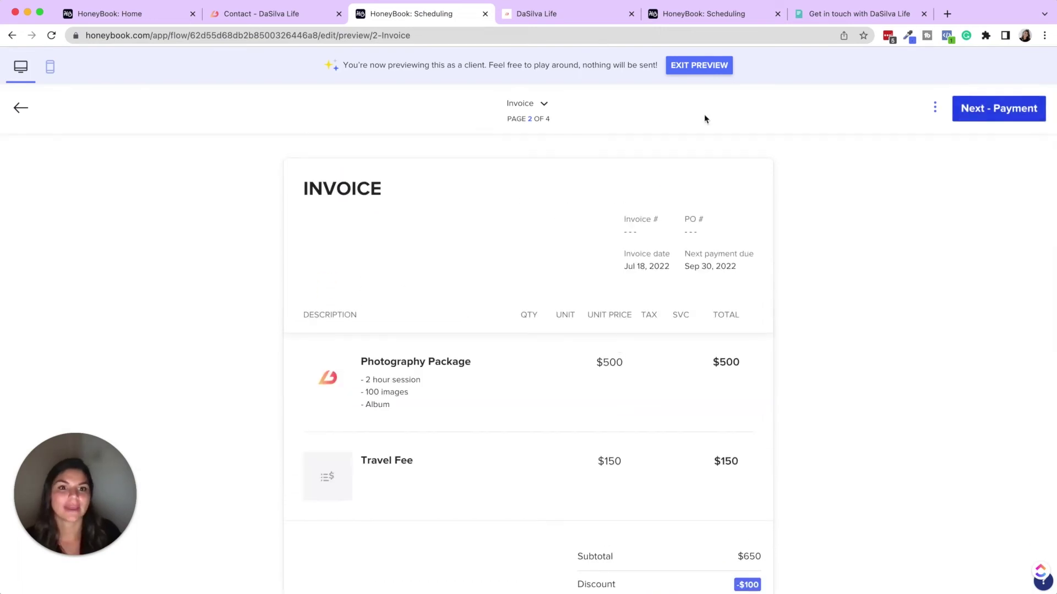
click(541, 104)
click(543, 125)
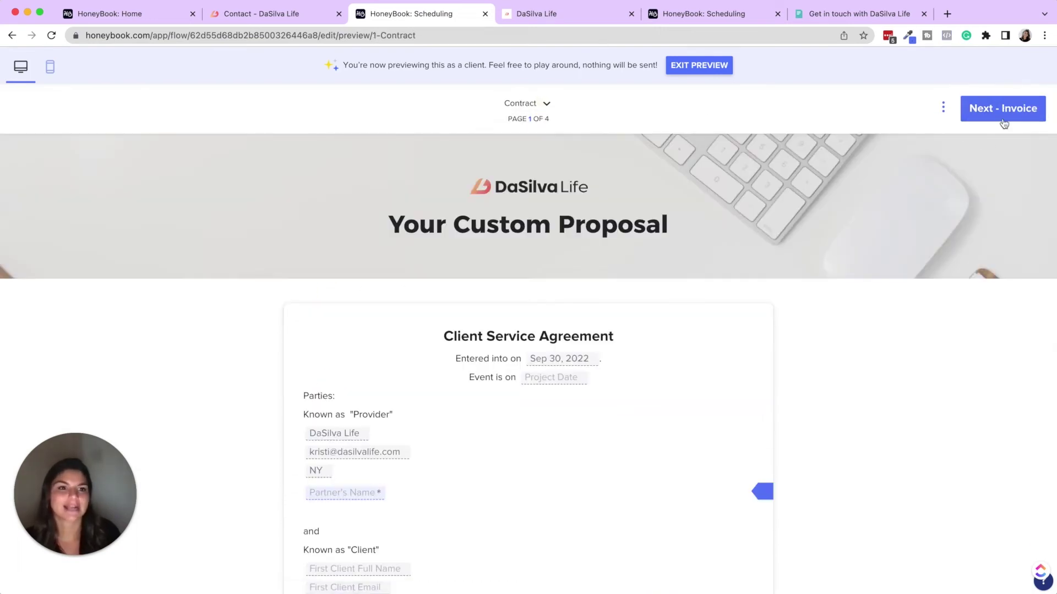
click(1004, 122)
click(1003, 111)
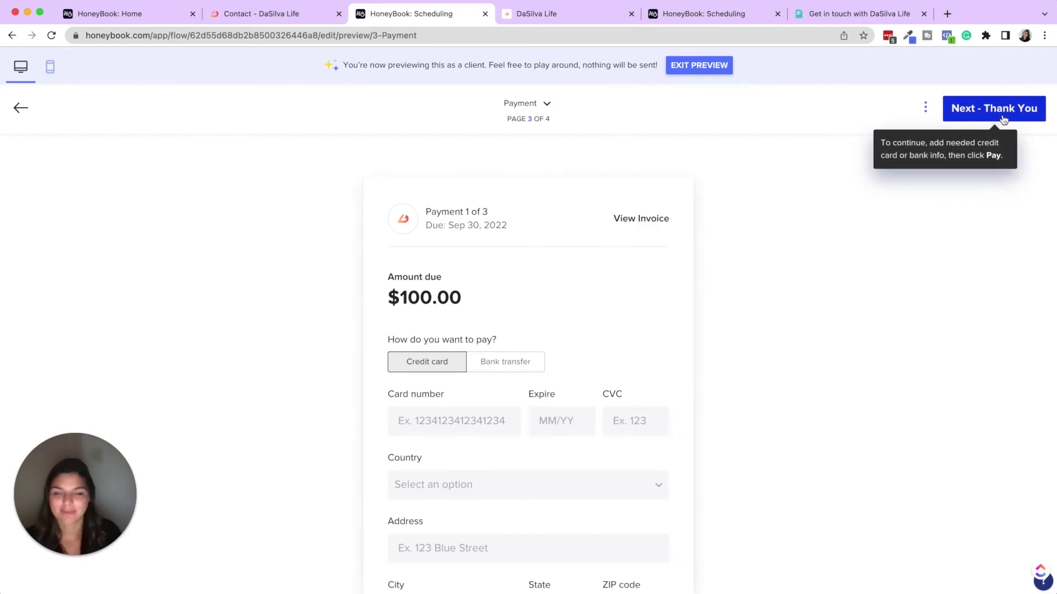
click(721, 68)
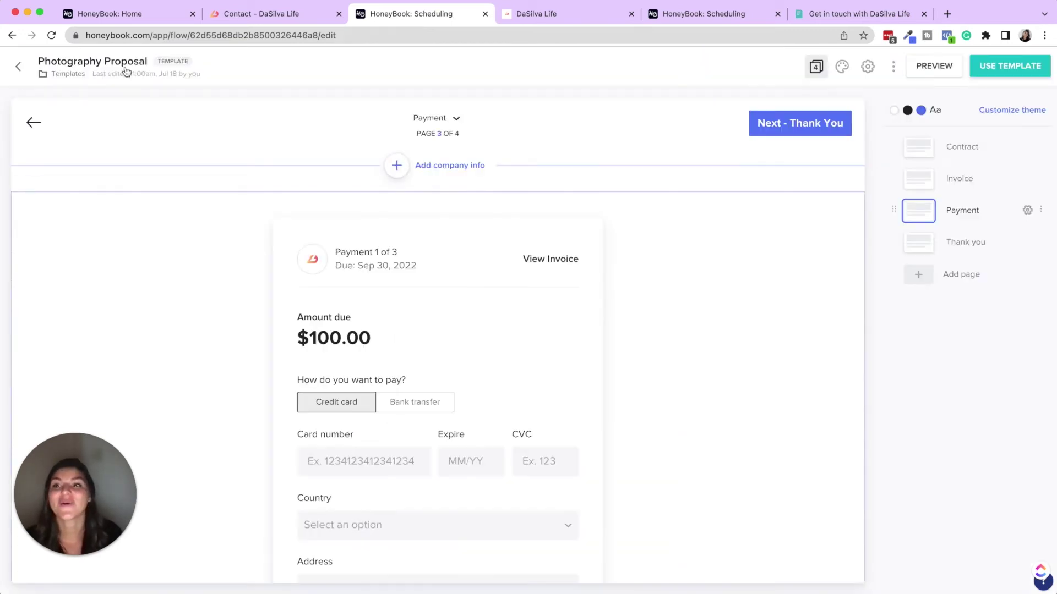
Return to the Templates folder and open the Photography Style Guide to view its What to Wear Guide.
click(69, 73)
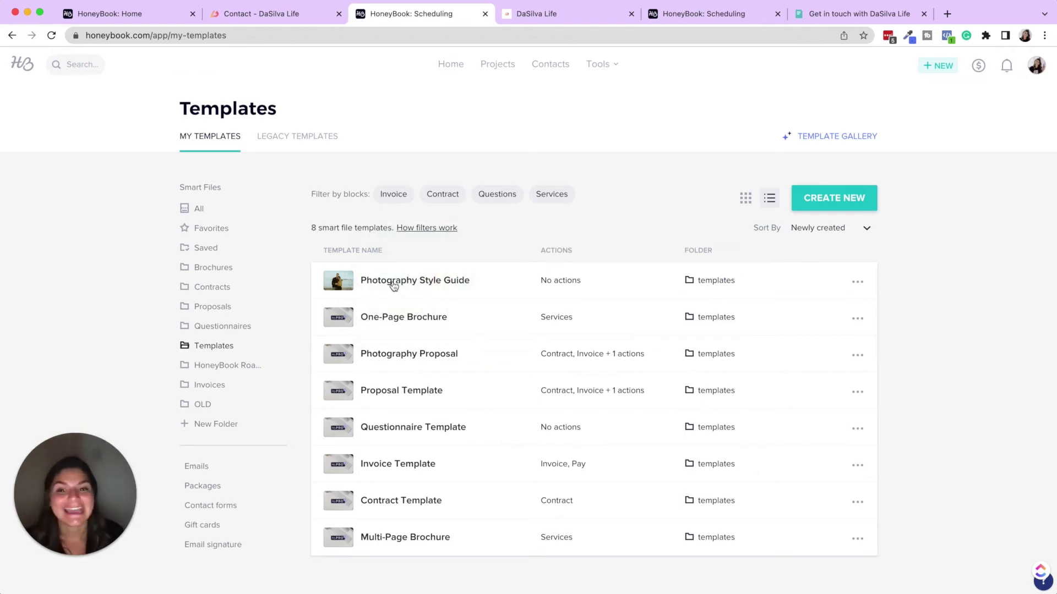
click(468, 285)
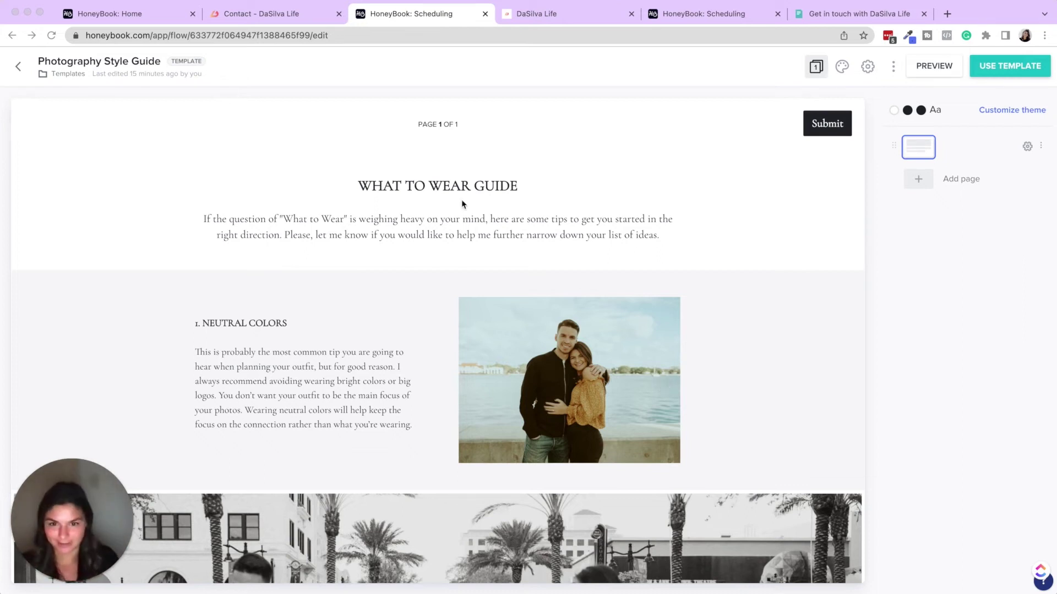
scroll(461, 201, down, 2)
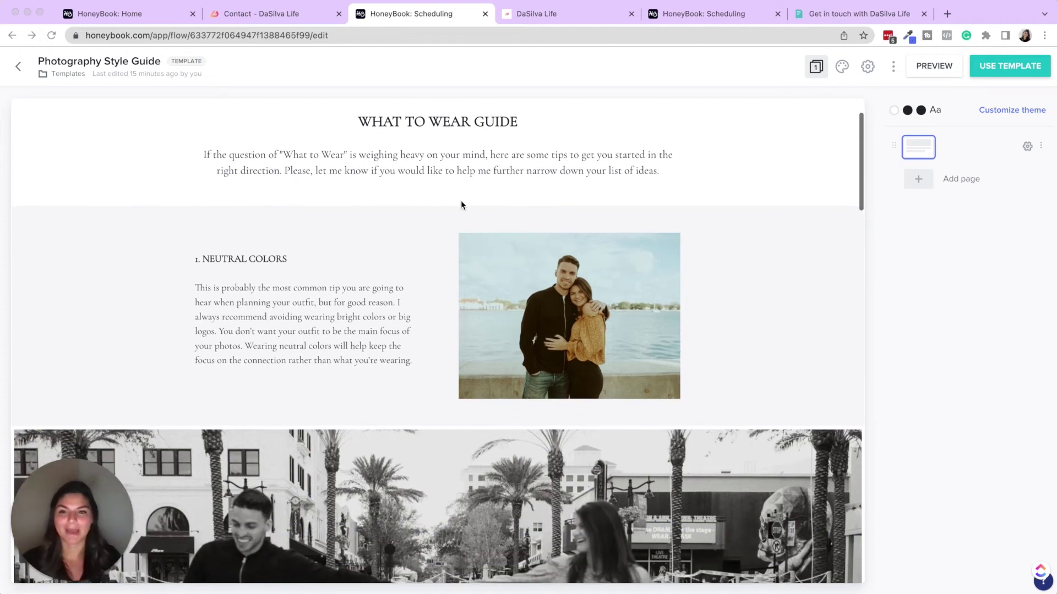
scroll(461, 200, up, 2)
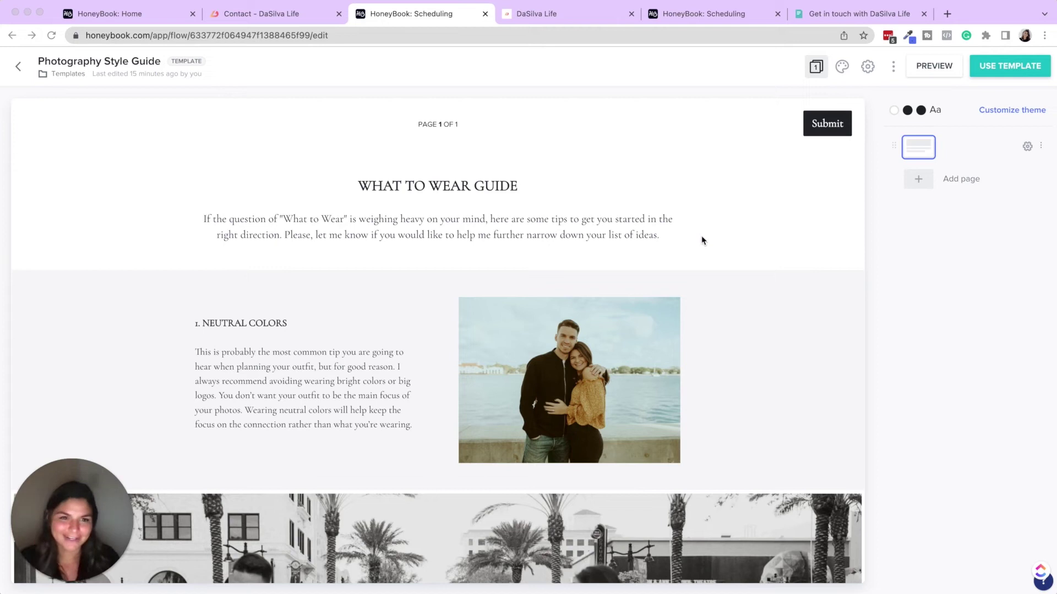
Preview the Photography Style Guide as a client, read all five outfit tips down to Have Fun, and exit the preview.
click(933, 66)
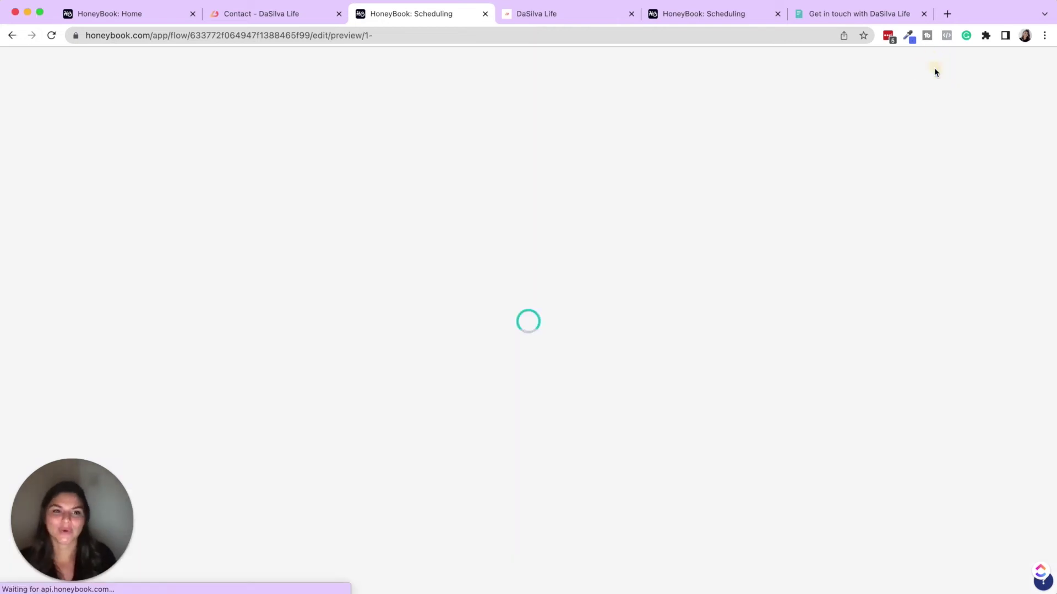
scroll(605, 263, down, 1)
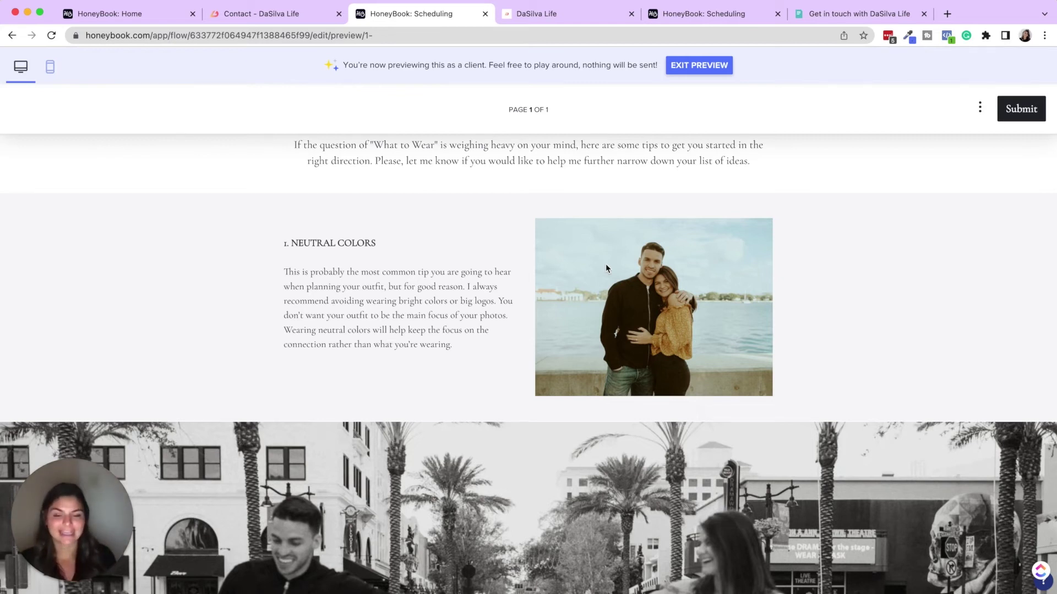
scroll(605, 263, up, 1)
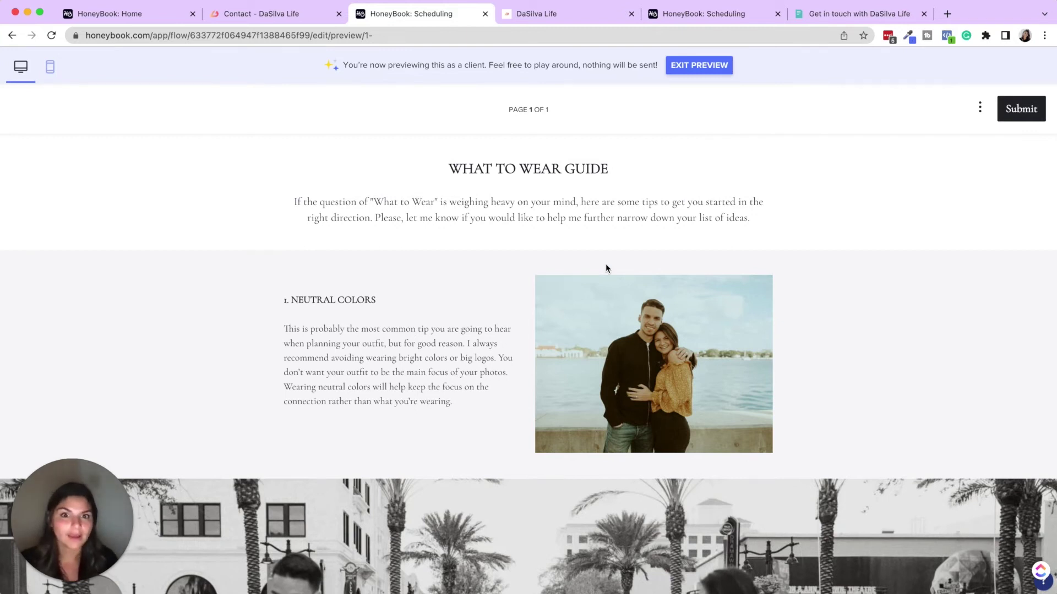
scroll(605, 269, down, 5)
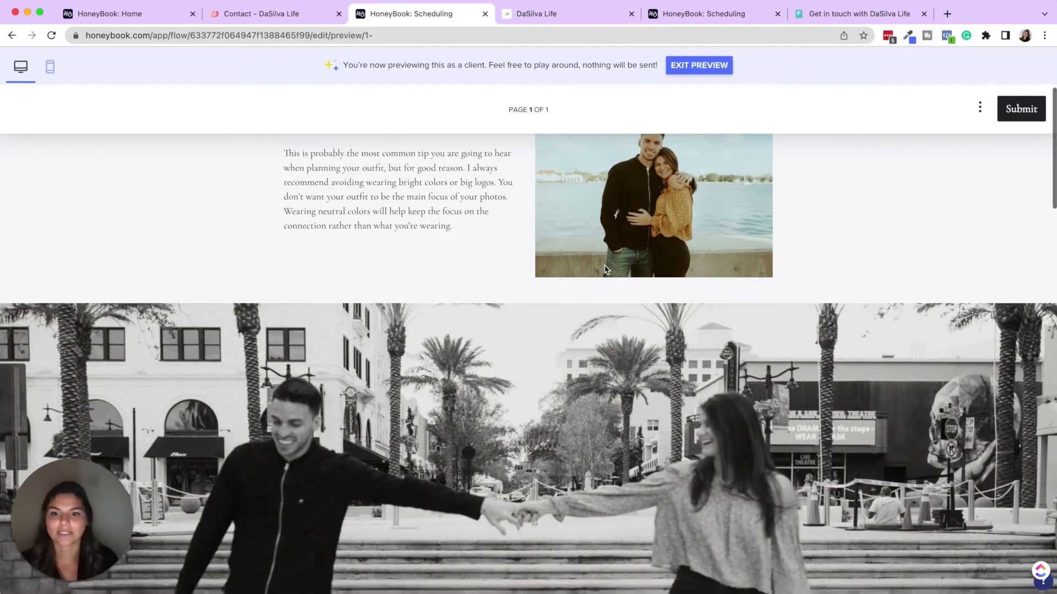
scroll(604, 268, down, 9)
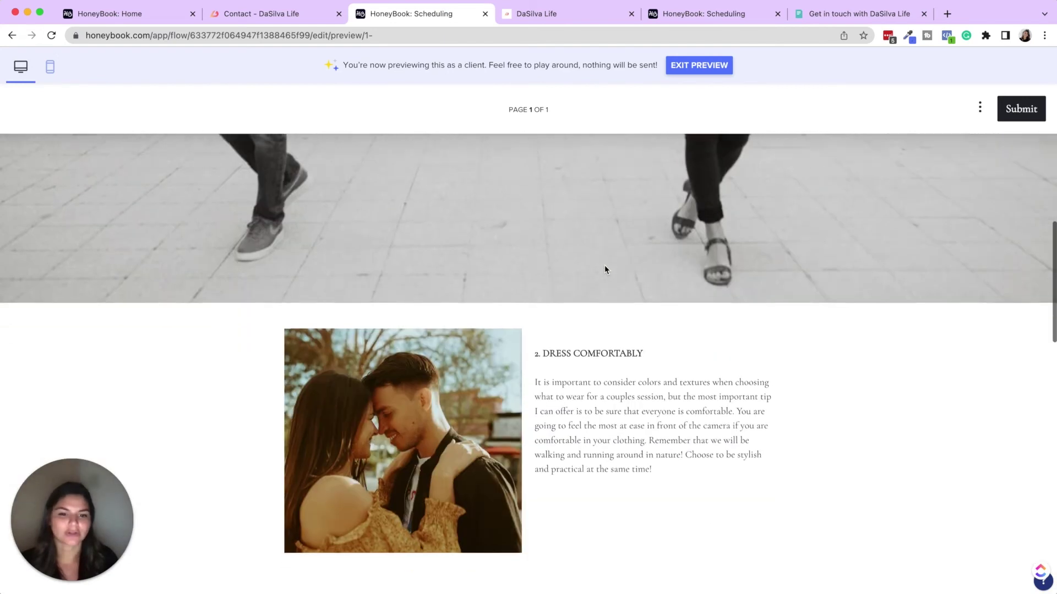
scroll(604, 270, down, 9)
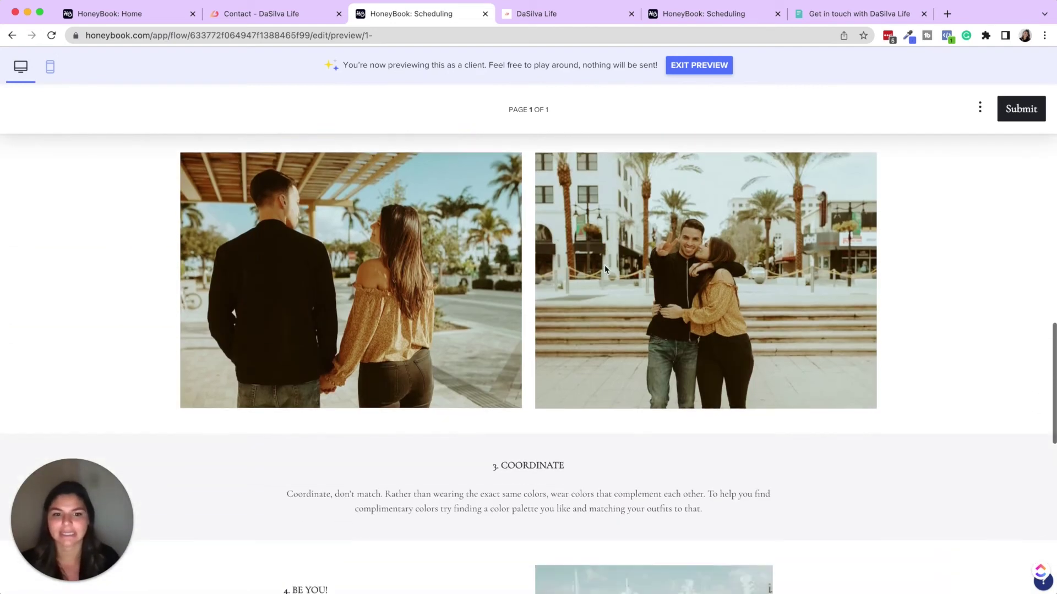
scroll(604, 269, down, 8)
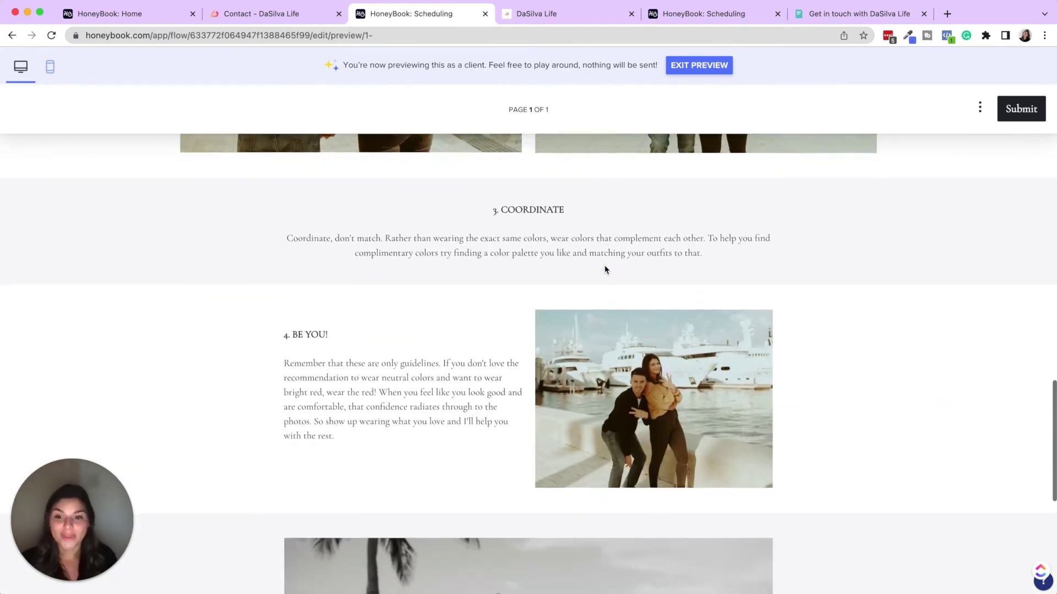
scroll(604, 270, down, 3)
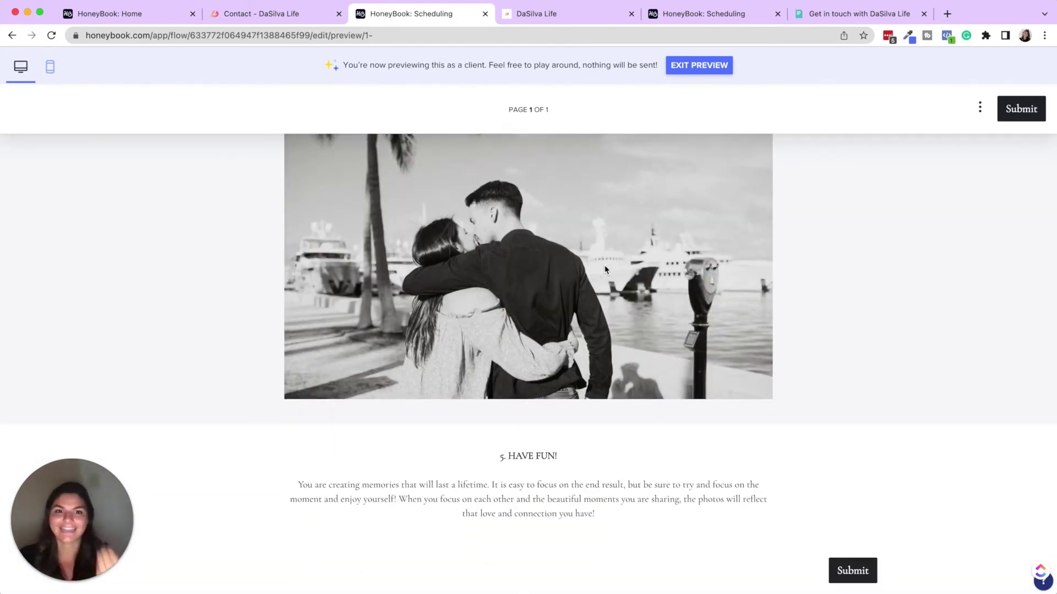
click(696, 68)
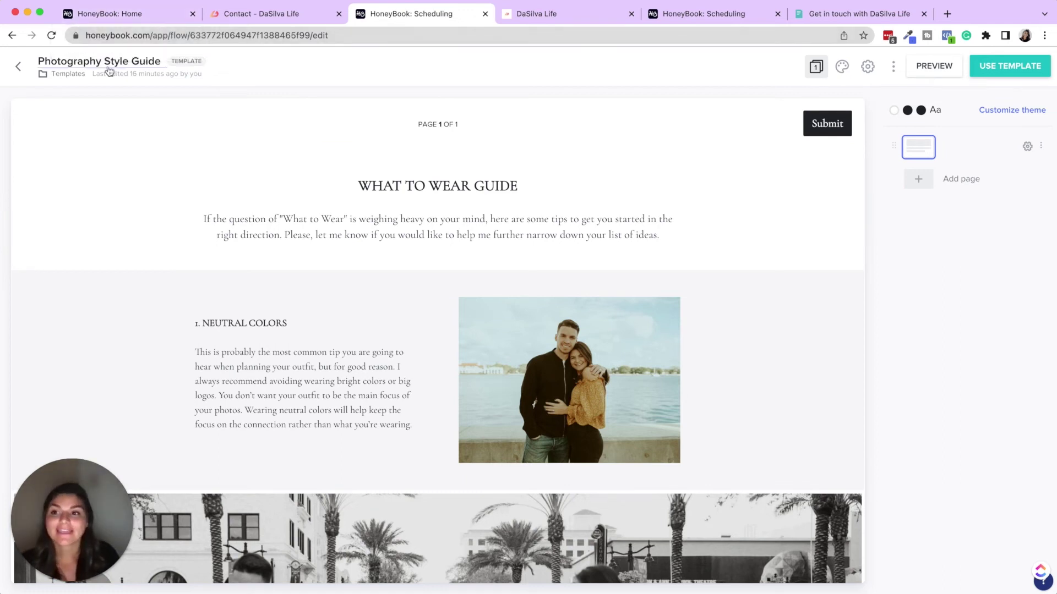
Leave the style guide and browse the email templates in My Templates, including the numbered OFFER NAME series.
click(69, 74)
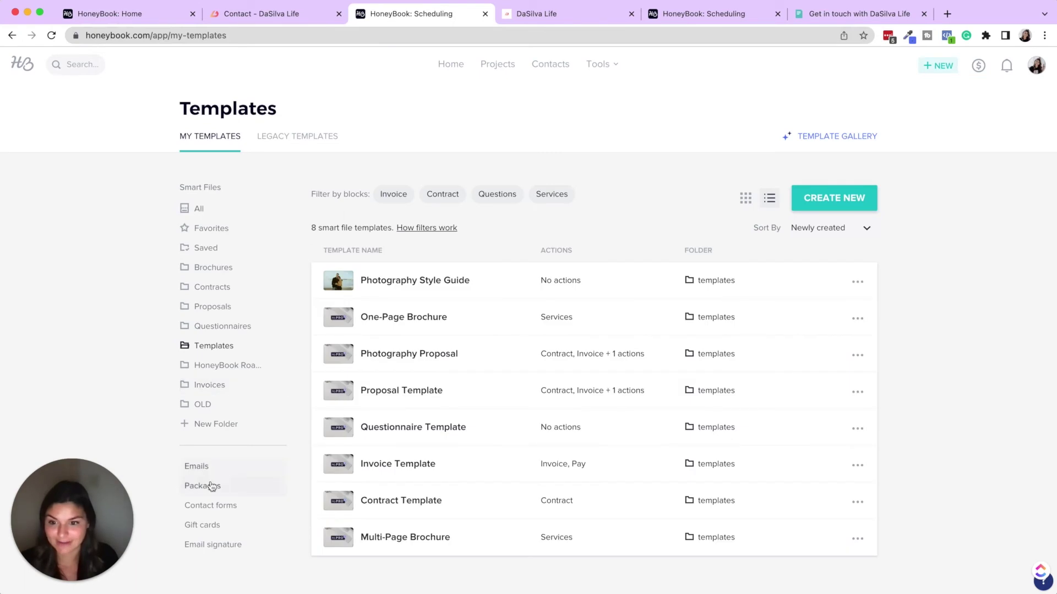
click(206, 469)
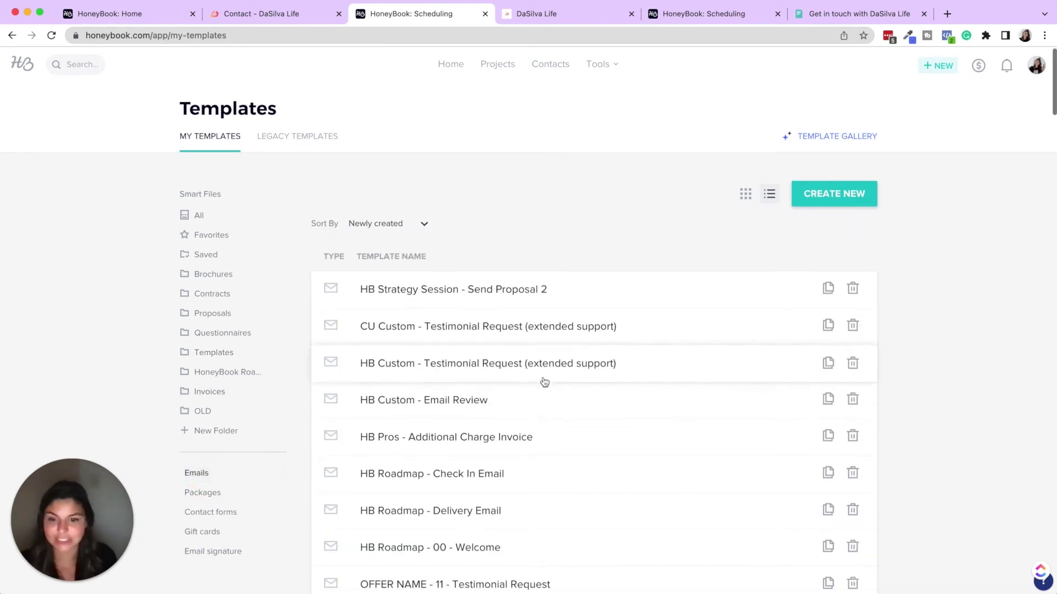
scroll(720, 301, down, 2)
scroll(549, 487, down, 6)
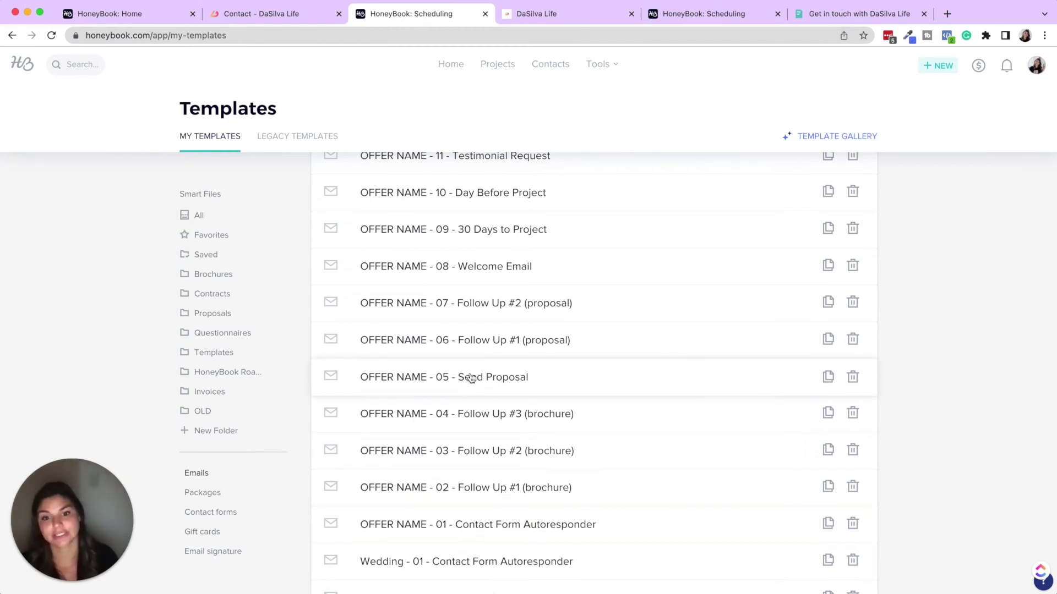
scroll(472, 378, up, 2)
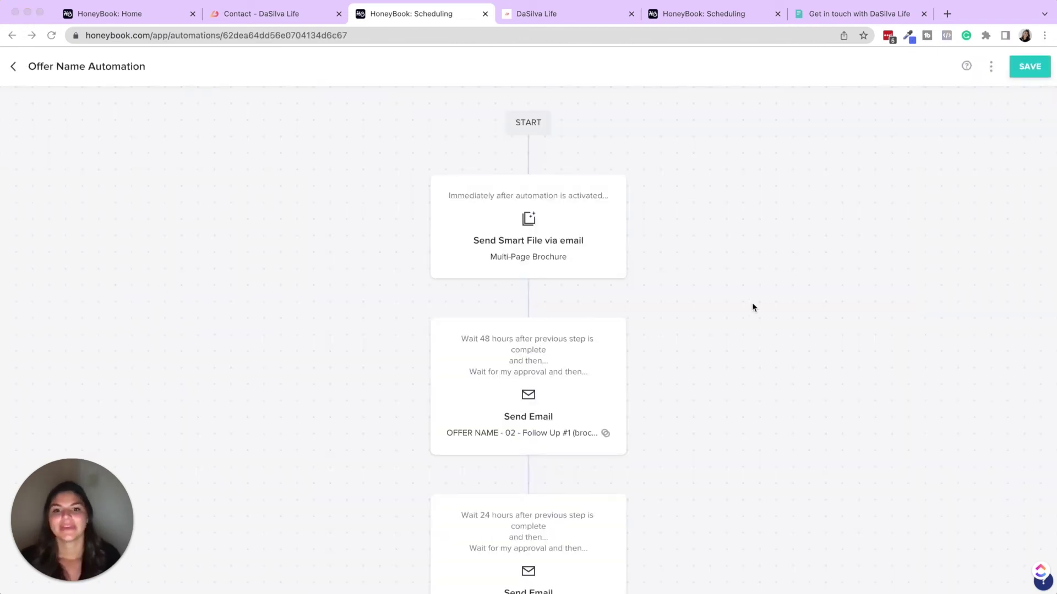
Look over the Offer Name Automation and open the settings of its first action, which sends the Multi-Page Brochure via email.
scroll(752, 308, down, 2)
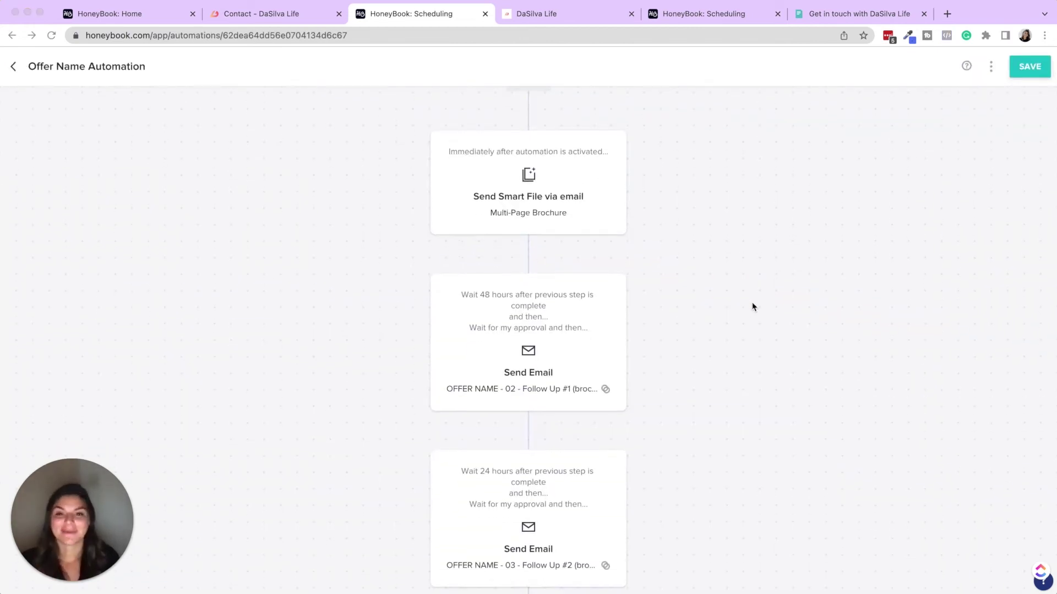
scroll(753, 307, up, 2)
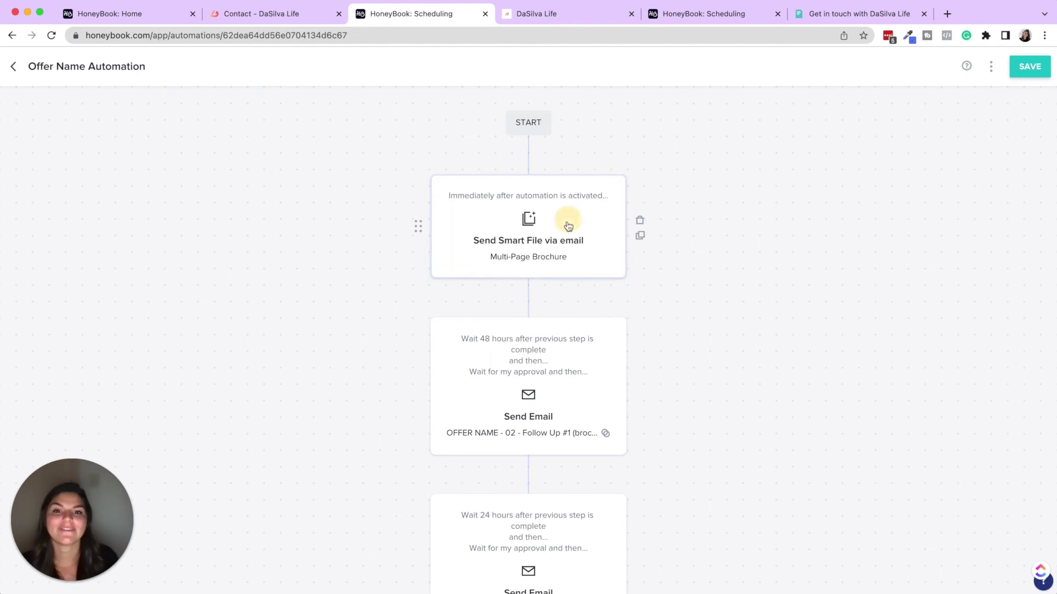
click(514, 220)
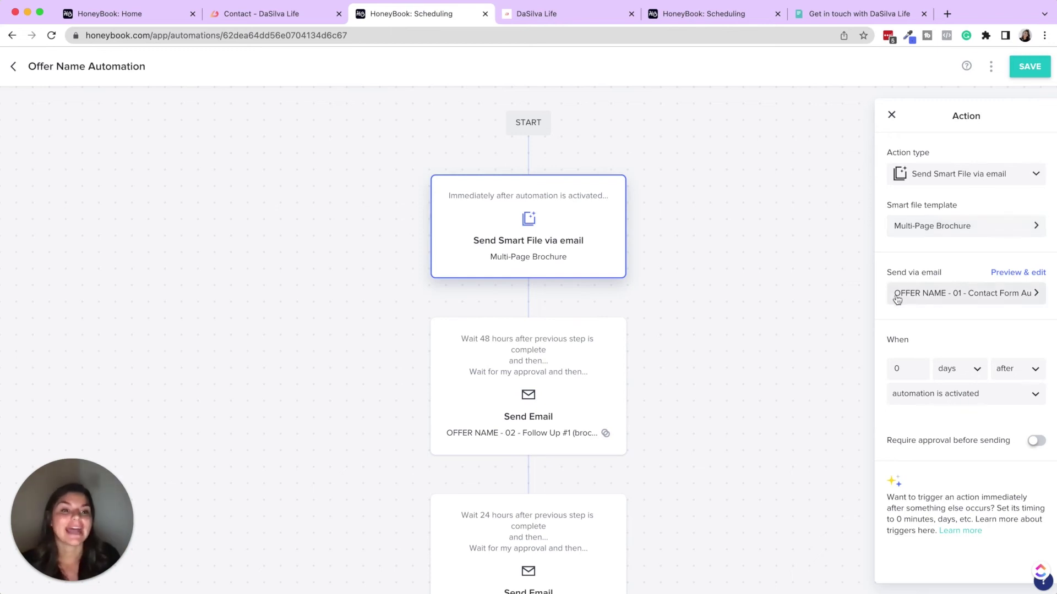
Preview the OFFER NAME - 01 - Contact Form Autoresponder email used by the brochure action, read it to the end, and close the preview.
click(1014, 273)
scroll(452, 318, down, 3)
scroll(452, 318, down, 2)
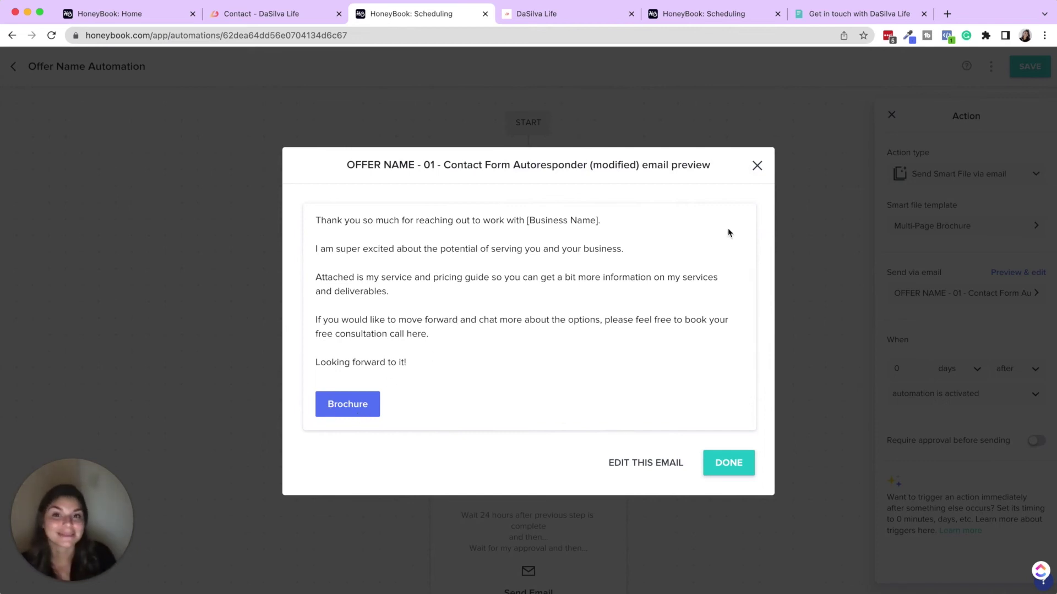
click(757, 165)
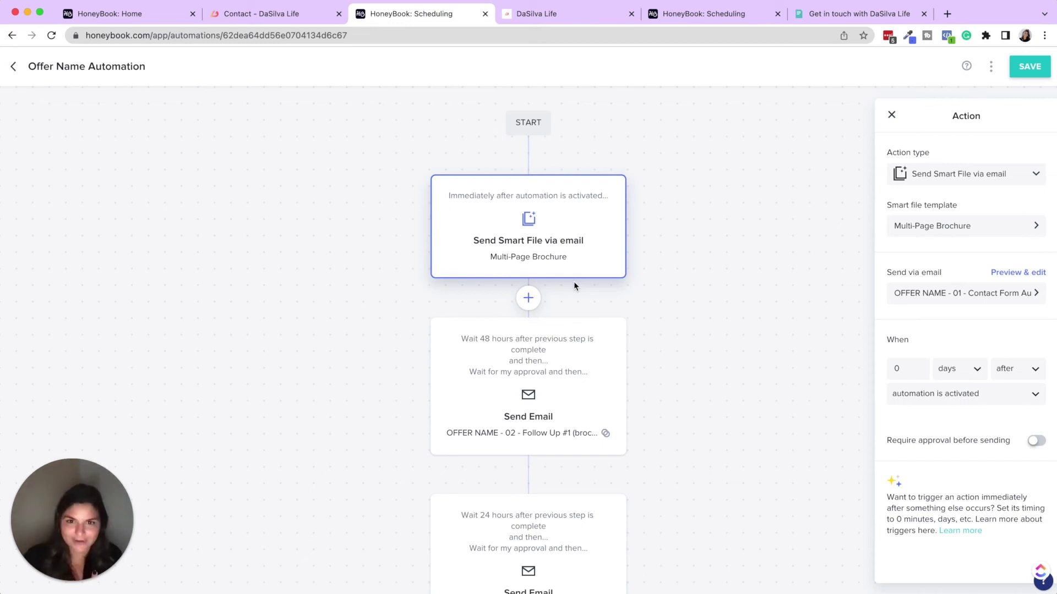
Look over the Offer Name Automation's follow-up emails and tasks, and open the settings of the OFFER NAME - 08 - Welcome Email action.
scroll(572, 286, down, 5)
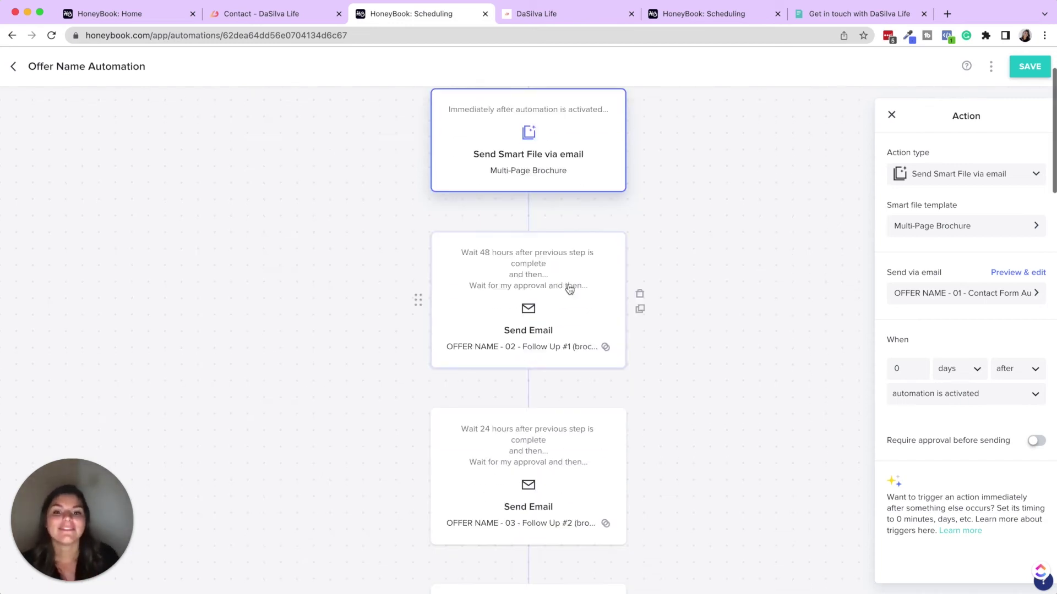
scroll(568, 296, down, 3)
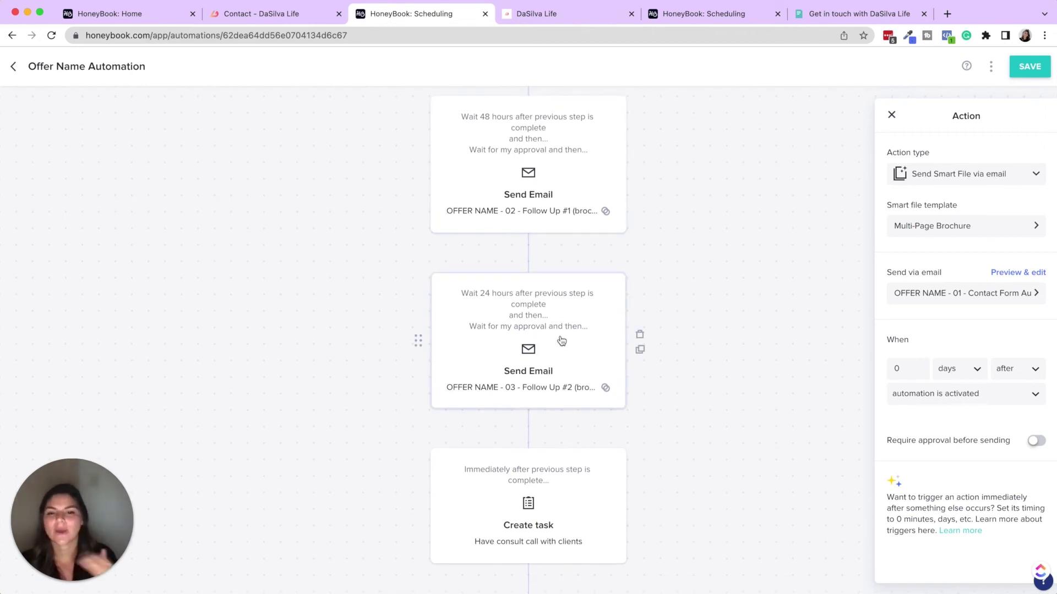
scroll(561, 340, down, 14)
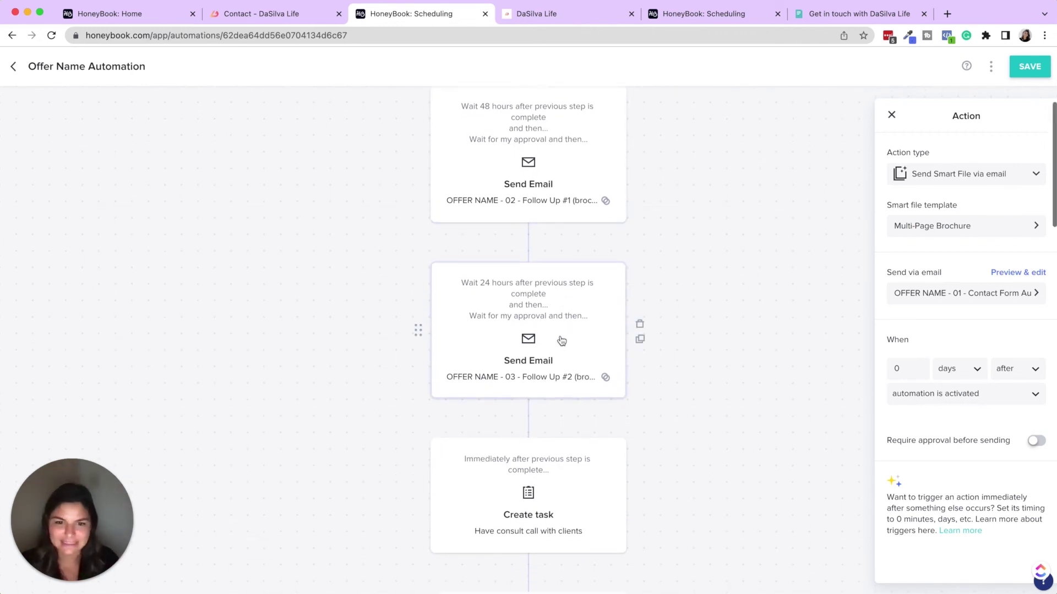
scroll(561, 340, down, 8)
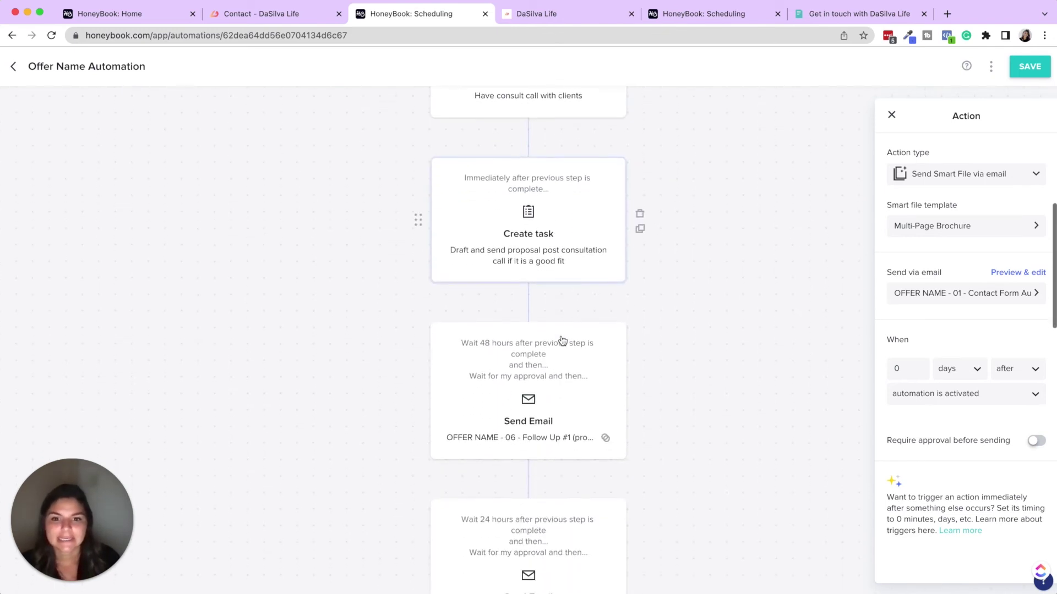
scroll(562, 340, down, 10)
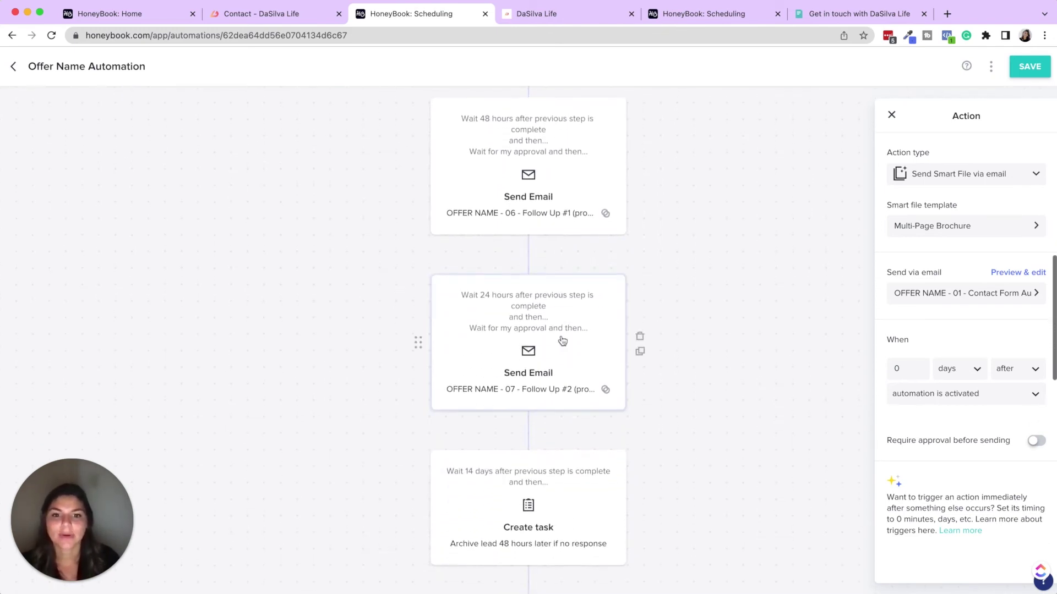
scroll(562, 341, down, 5)
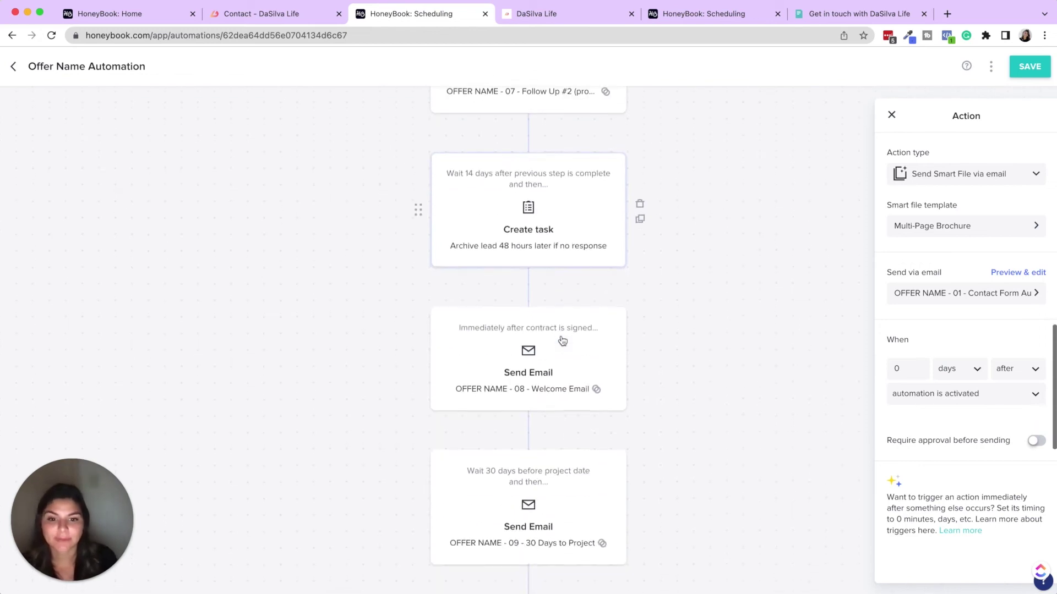
click(463, 340)
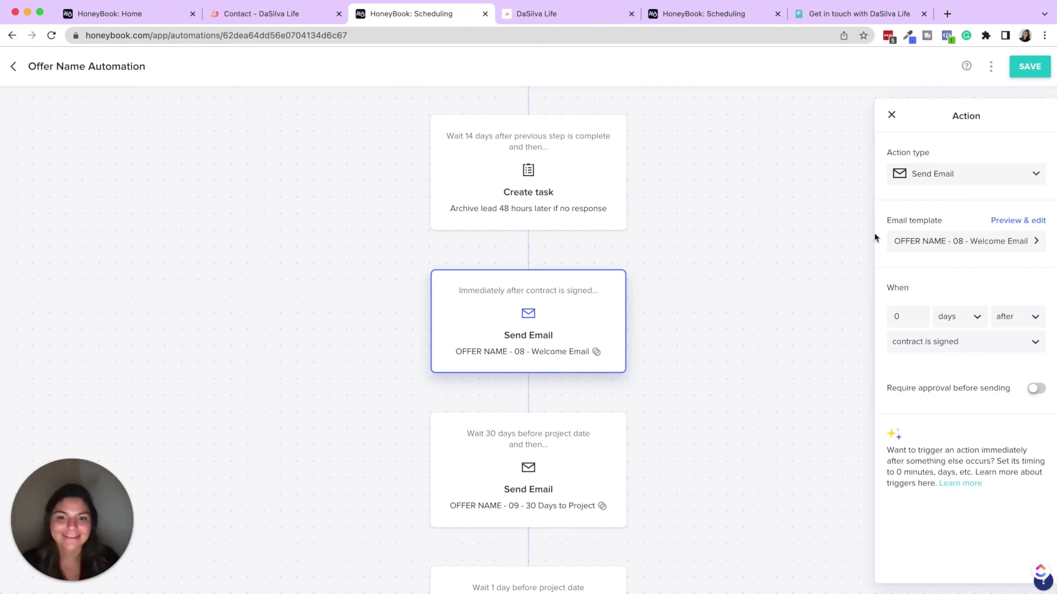
Review the remaining automation actions, from the 30 Days to Project email through the Testimonial Request to the final project completion task.
scroll(874, 237, down, 7)
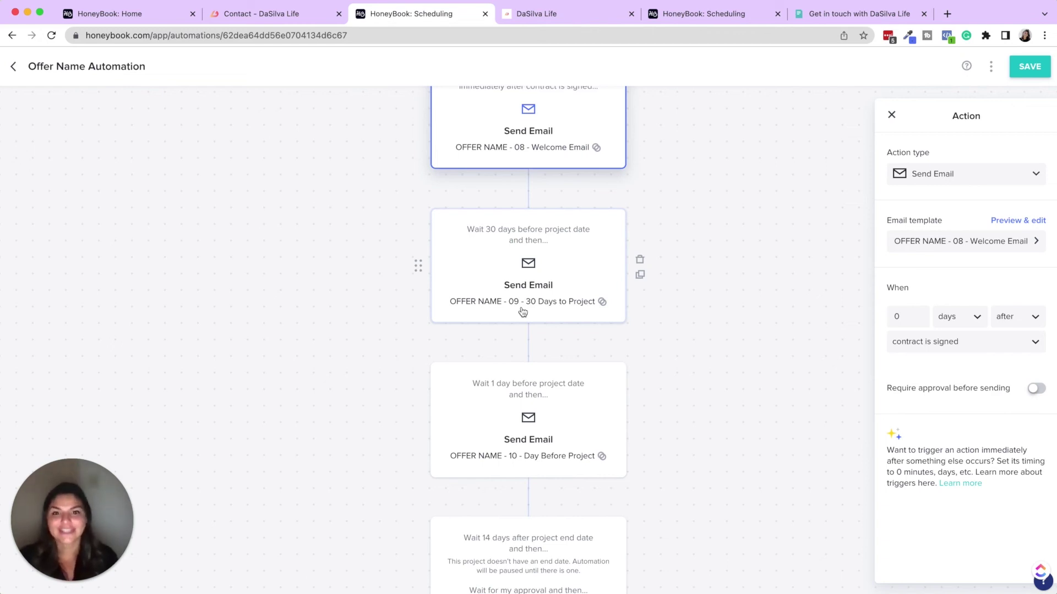
scroll(523, 312, down, 1)
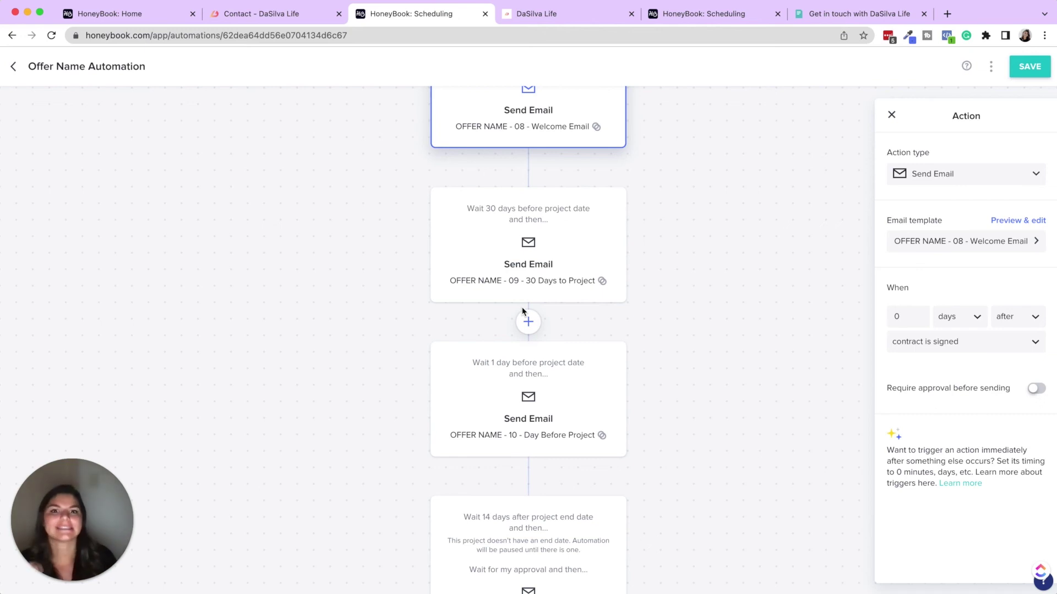
scroll(551, 270, down, 6)
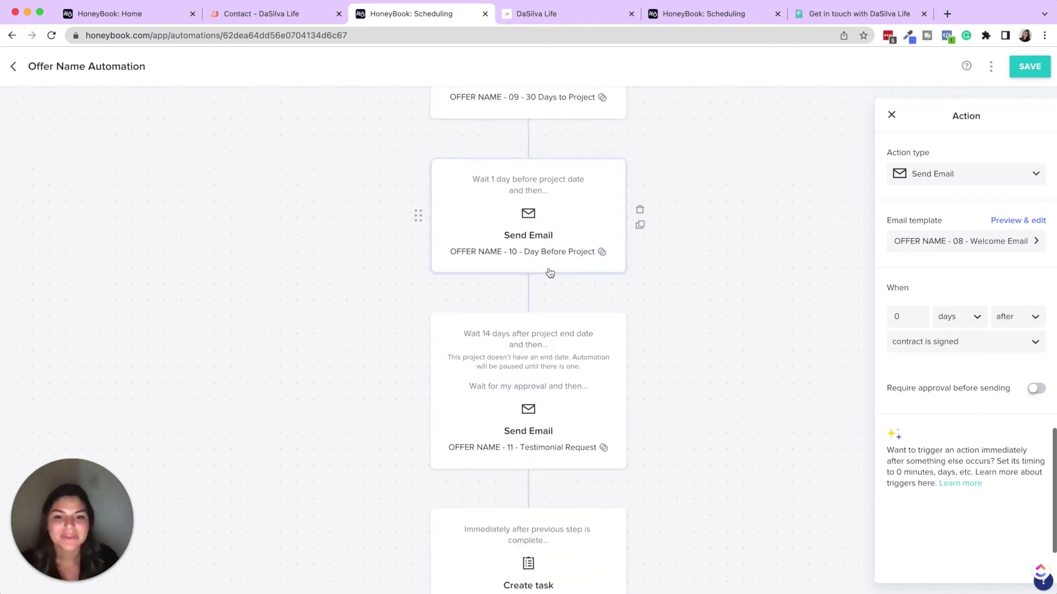
scroll(550, 272, down, 1)
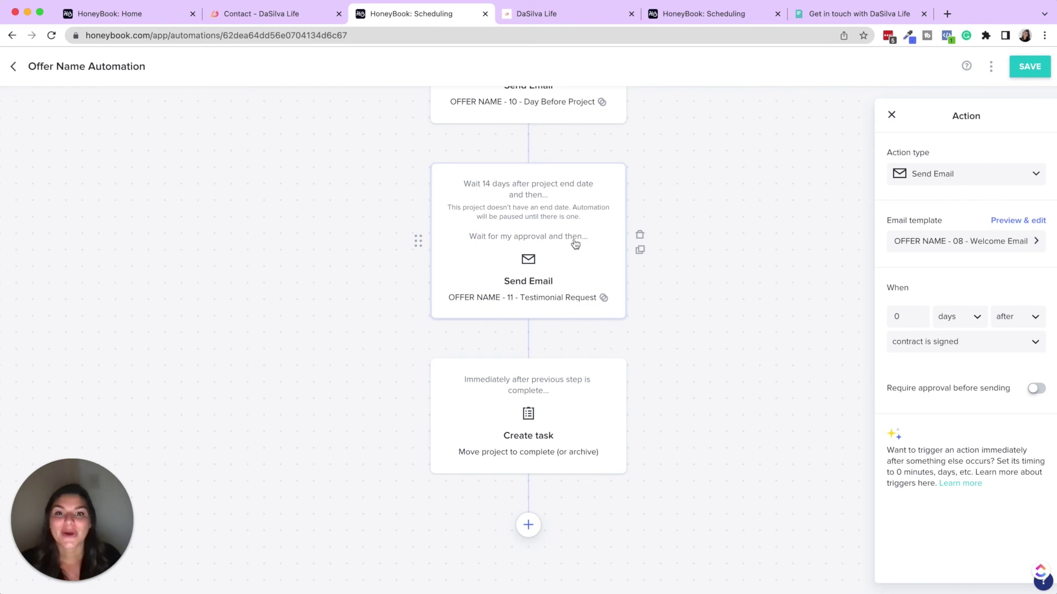
scroll(574, 245, up, 15)
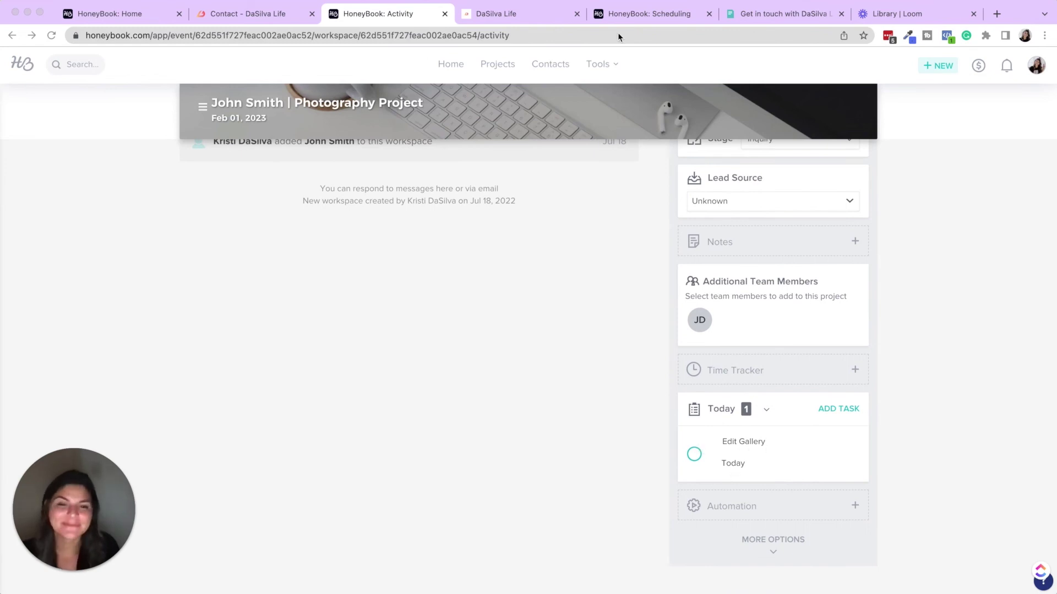
View the Task Management list and open the photography project linked to the Edit Gallery task.
click(600, 65)
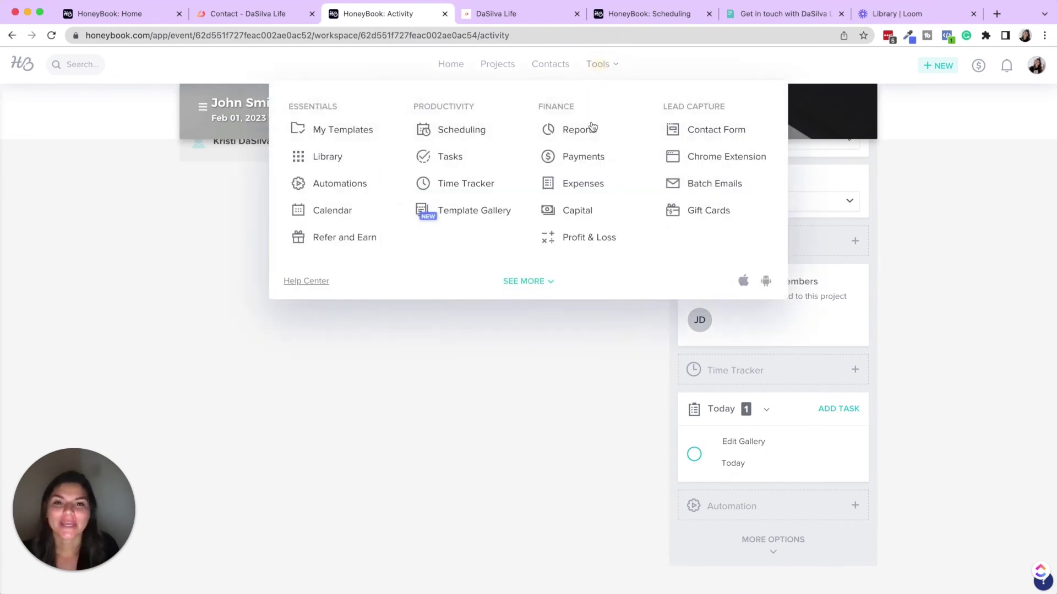
click(441, 158)
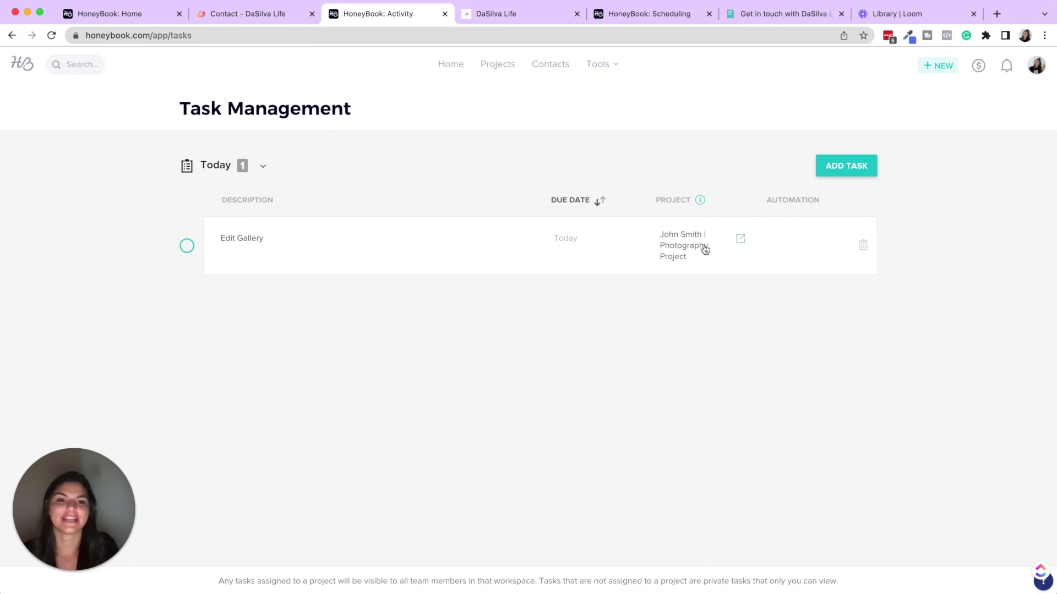
click(741, 243)
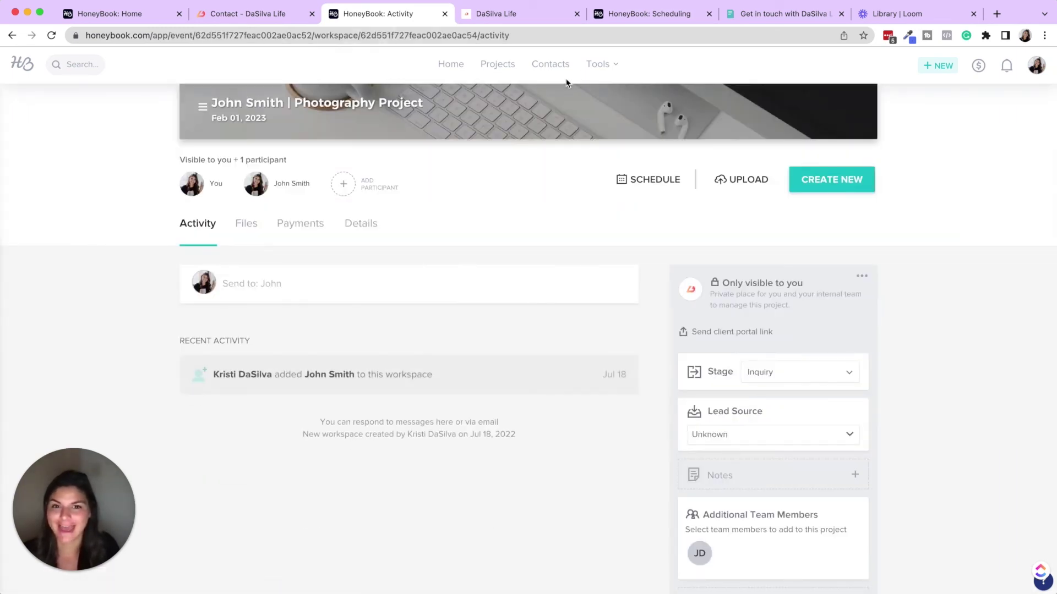
Return to the Task Management list and mark the Edit Gallery task as complete.
mouse_move(605, 64)
click(468, 152)
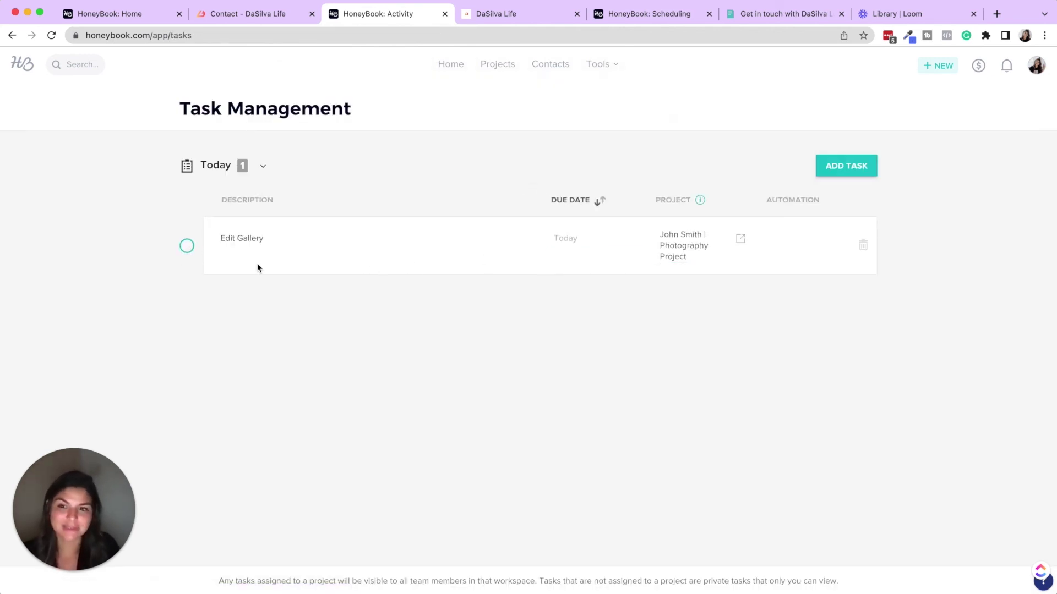
click(187, 246)
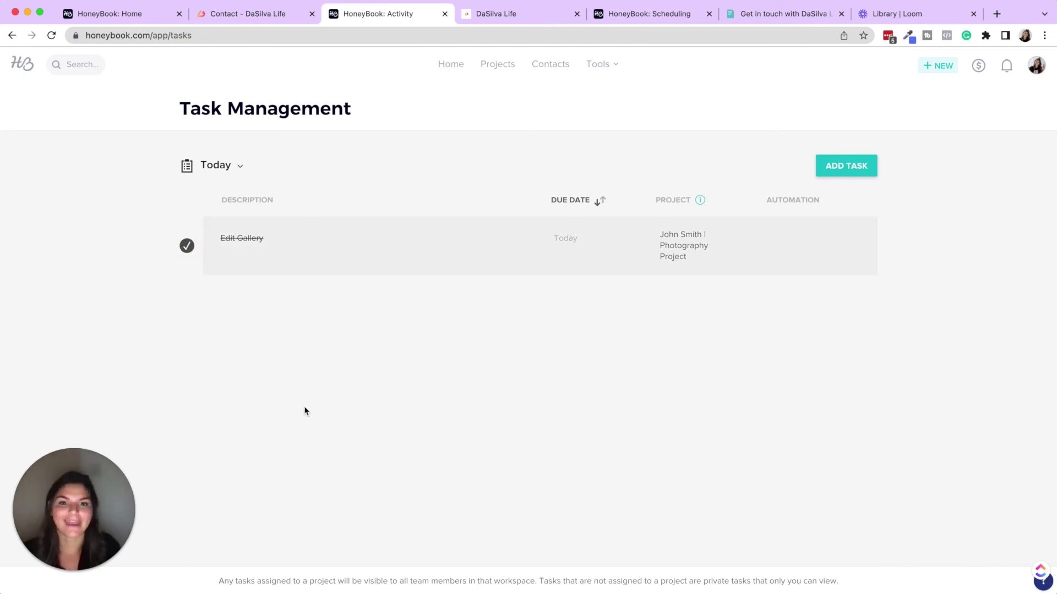